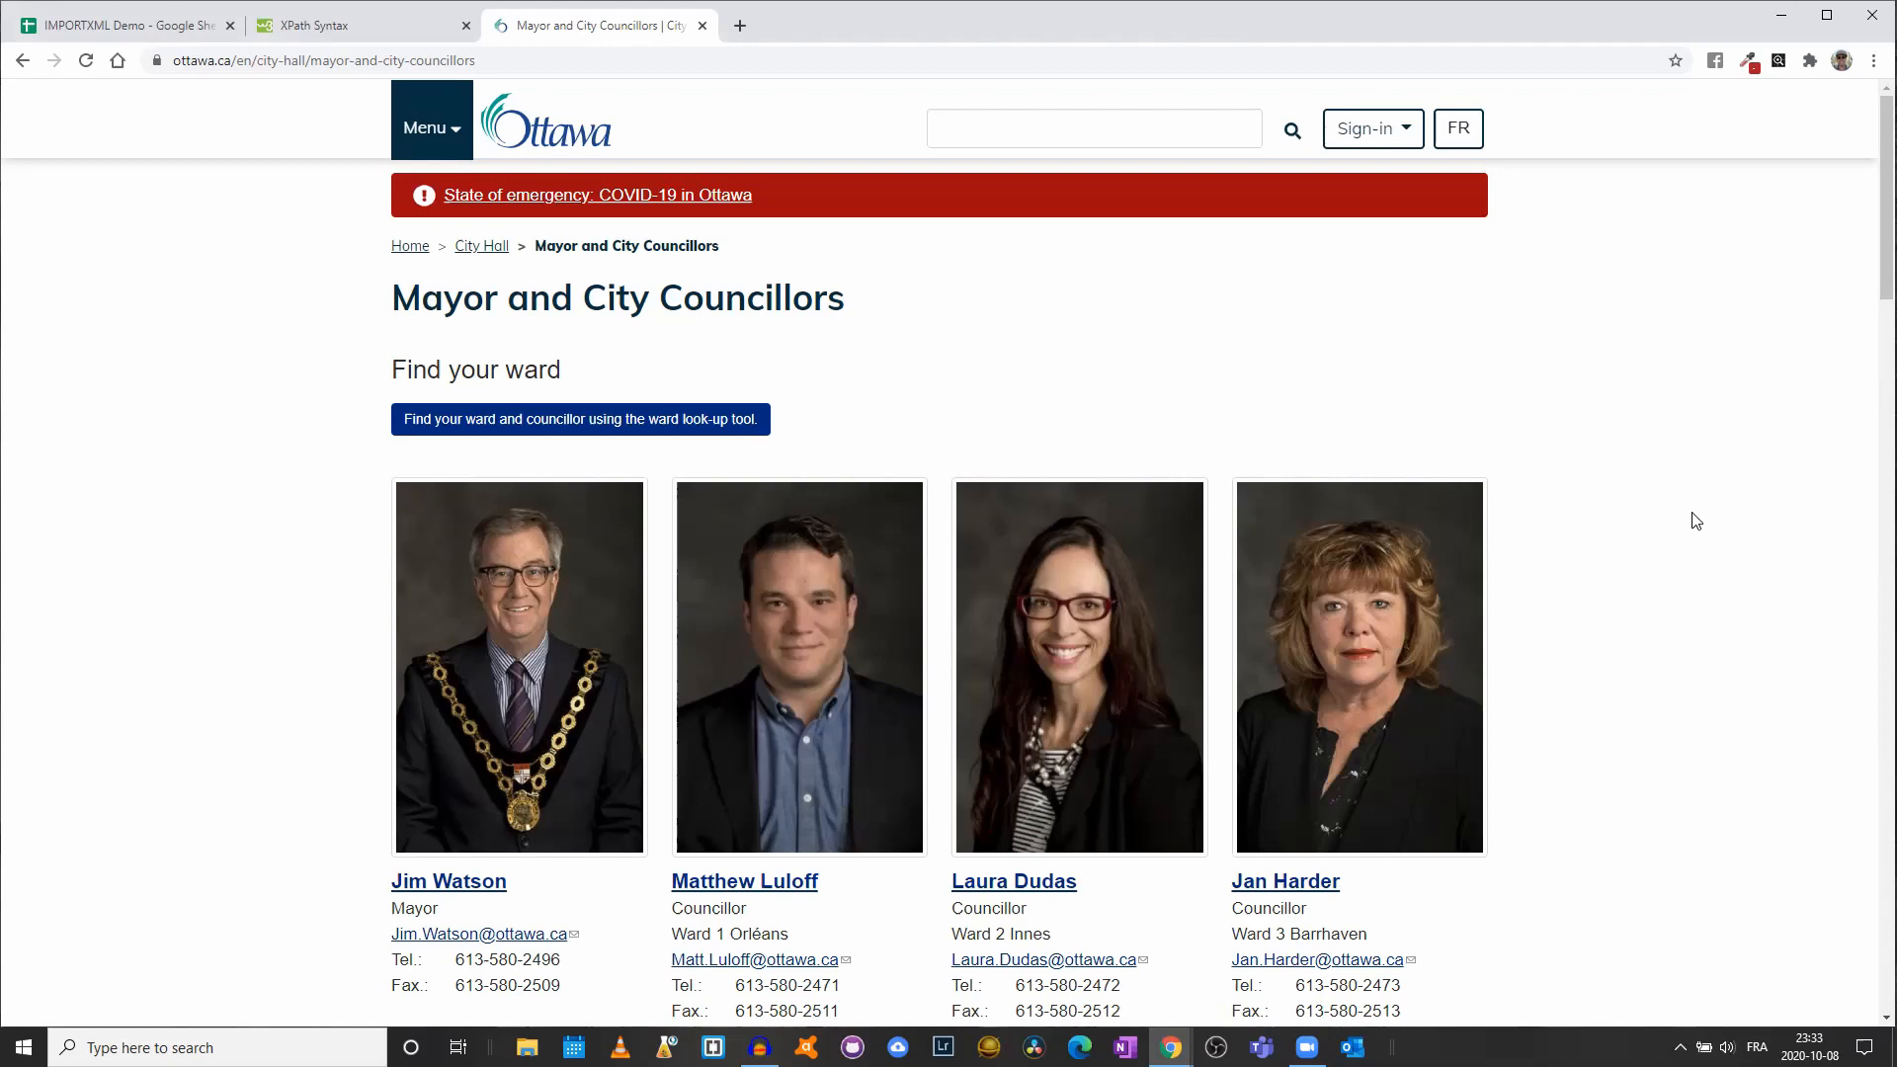
pyautogui.scroll(-2, 874, 516)
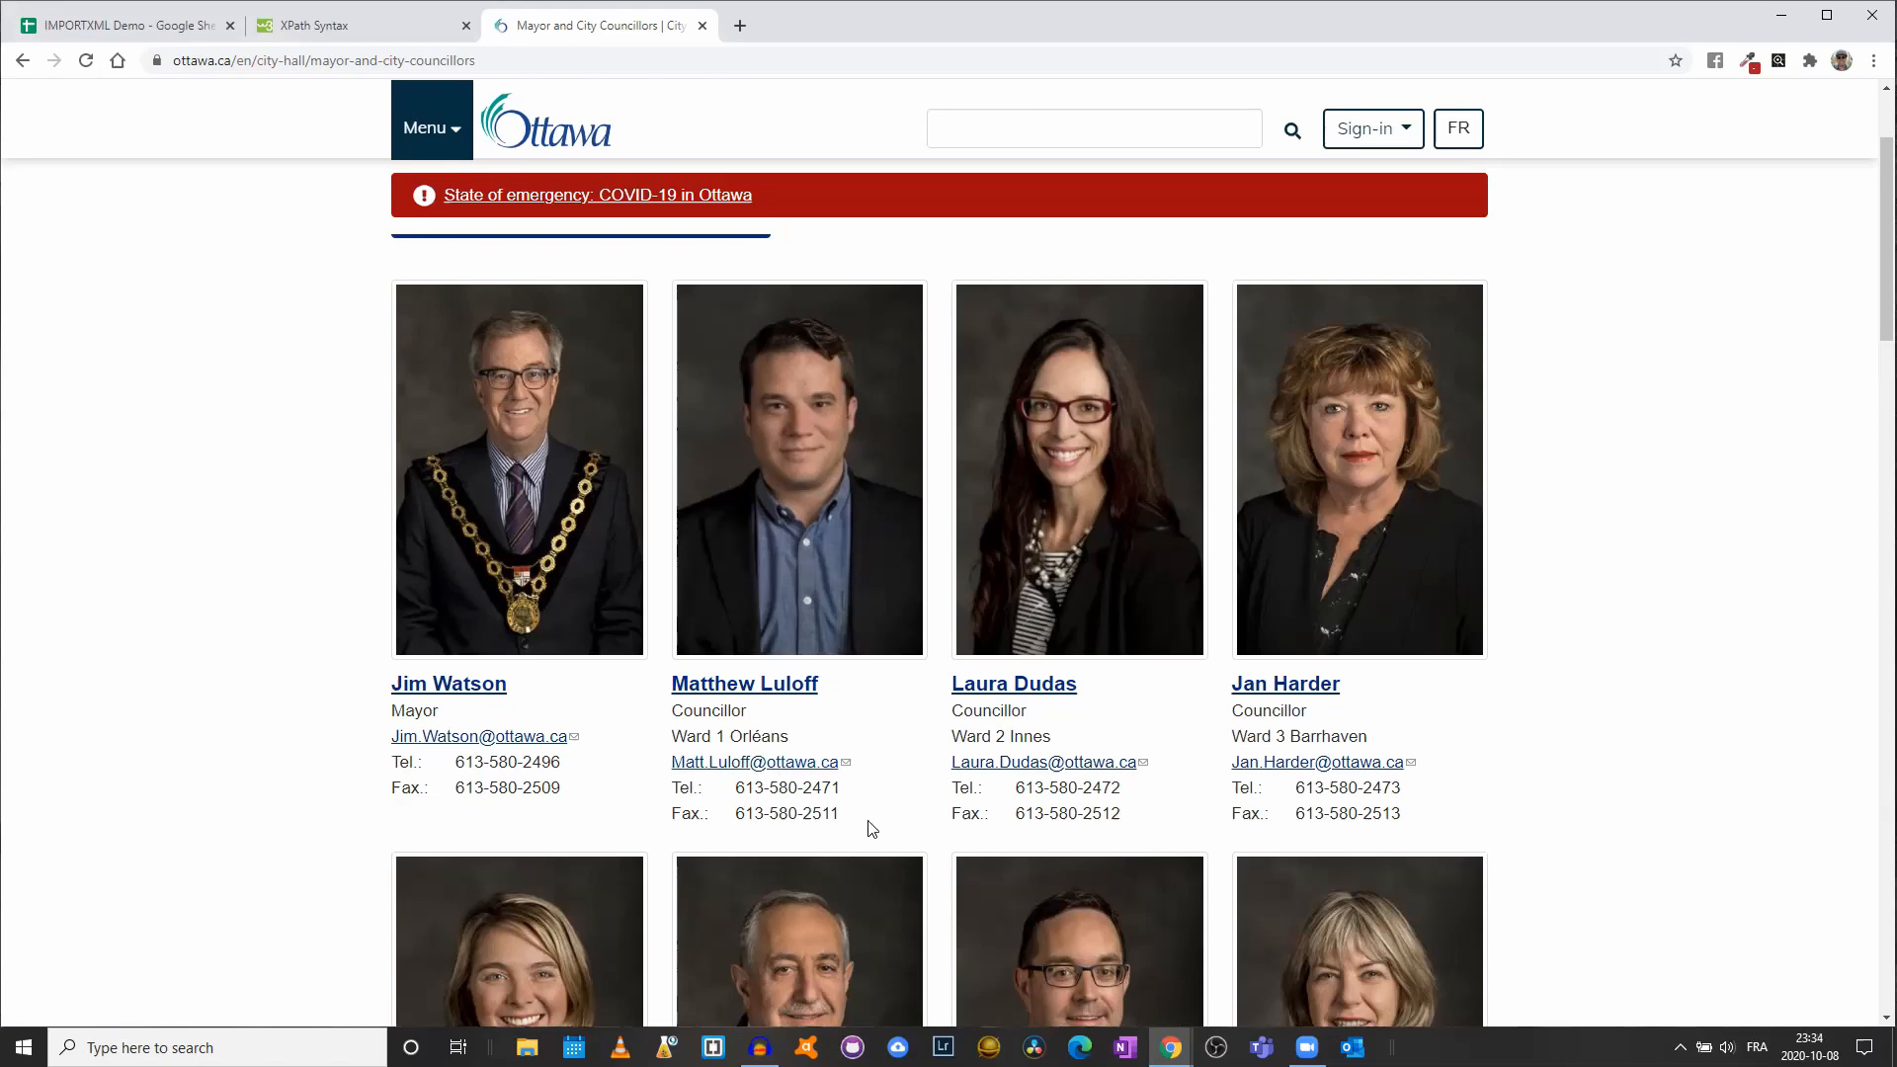
pyautogui.scroll(-4, 1249, 840)
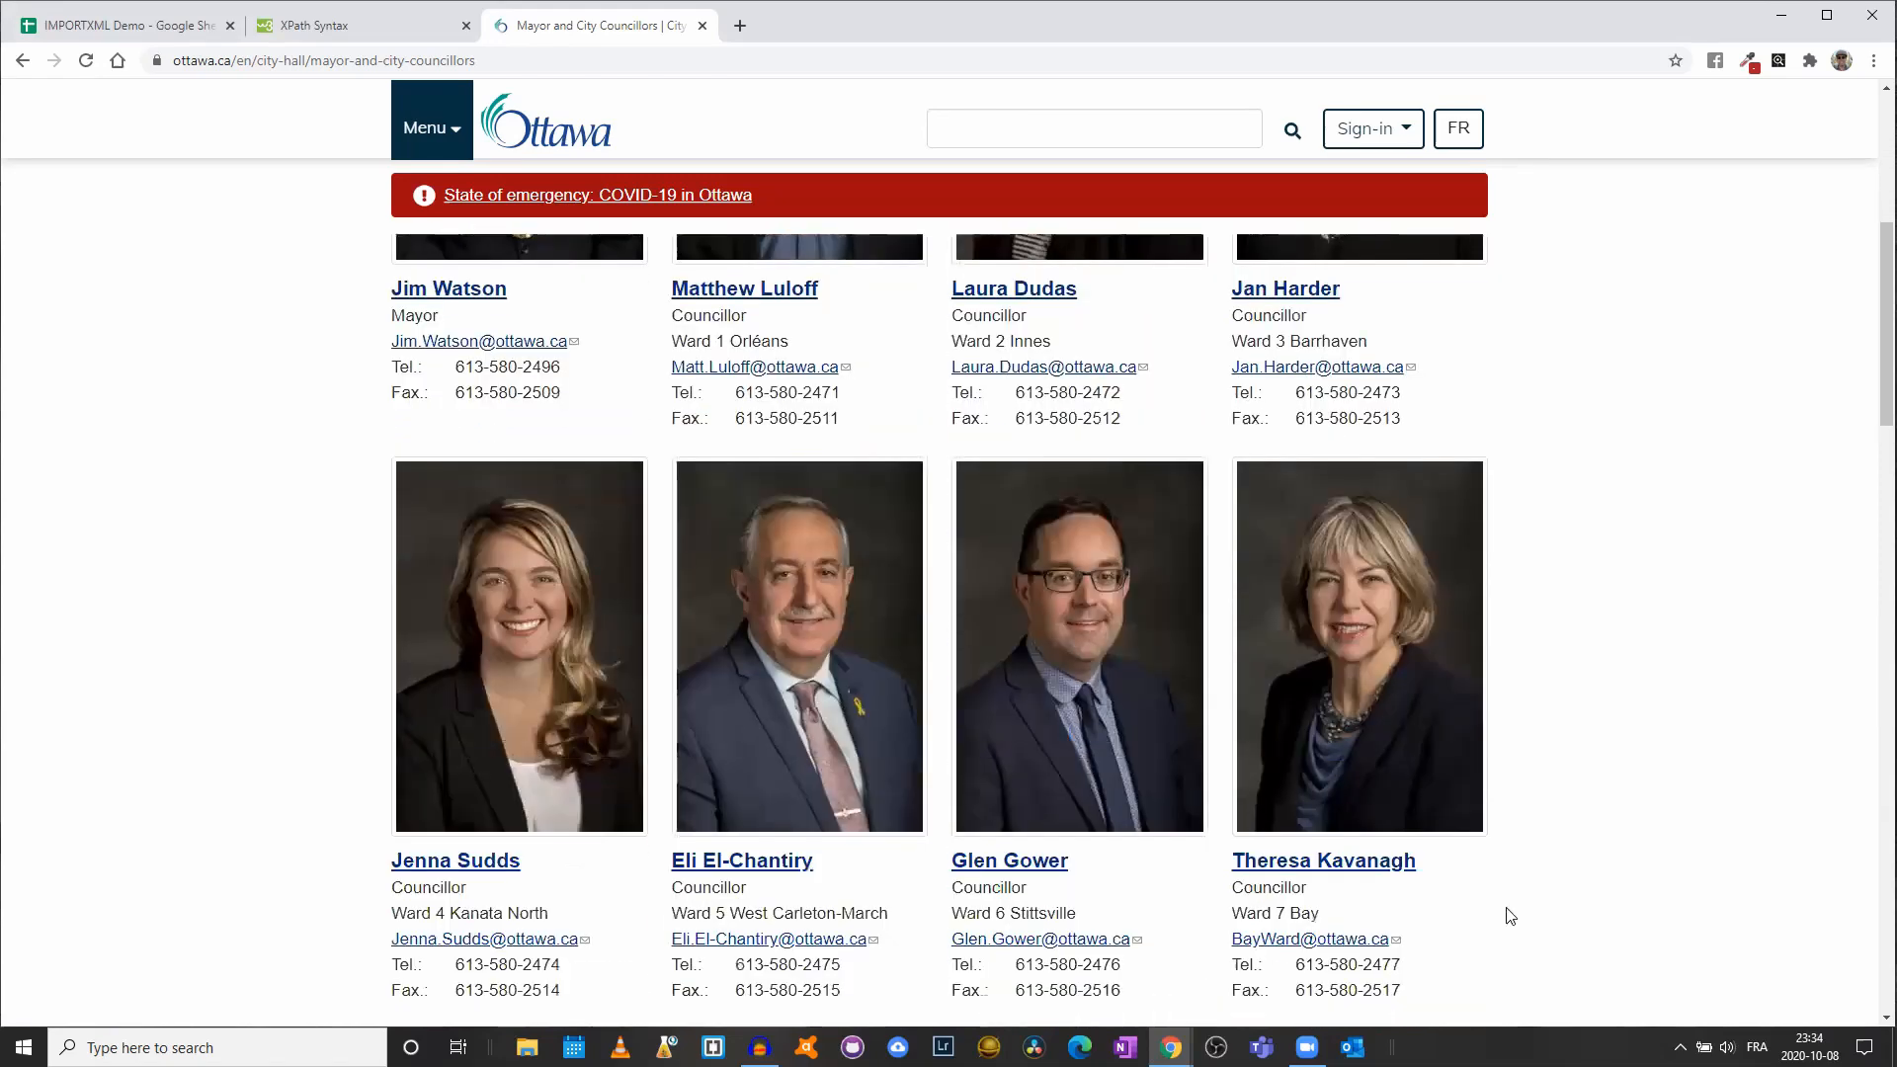
pyautogui.scroll(-2, 1435, 497)
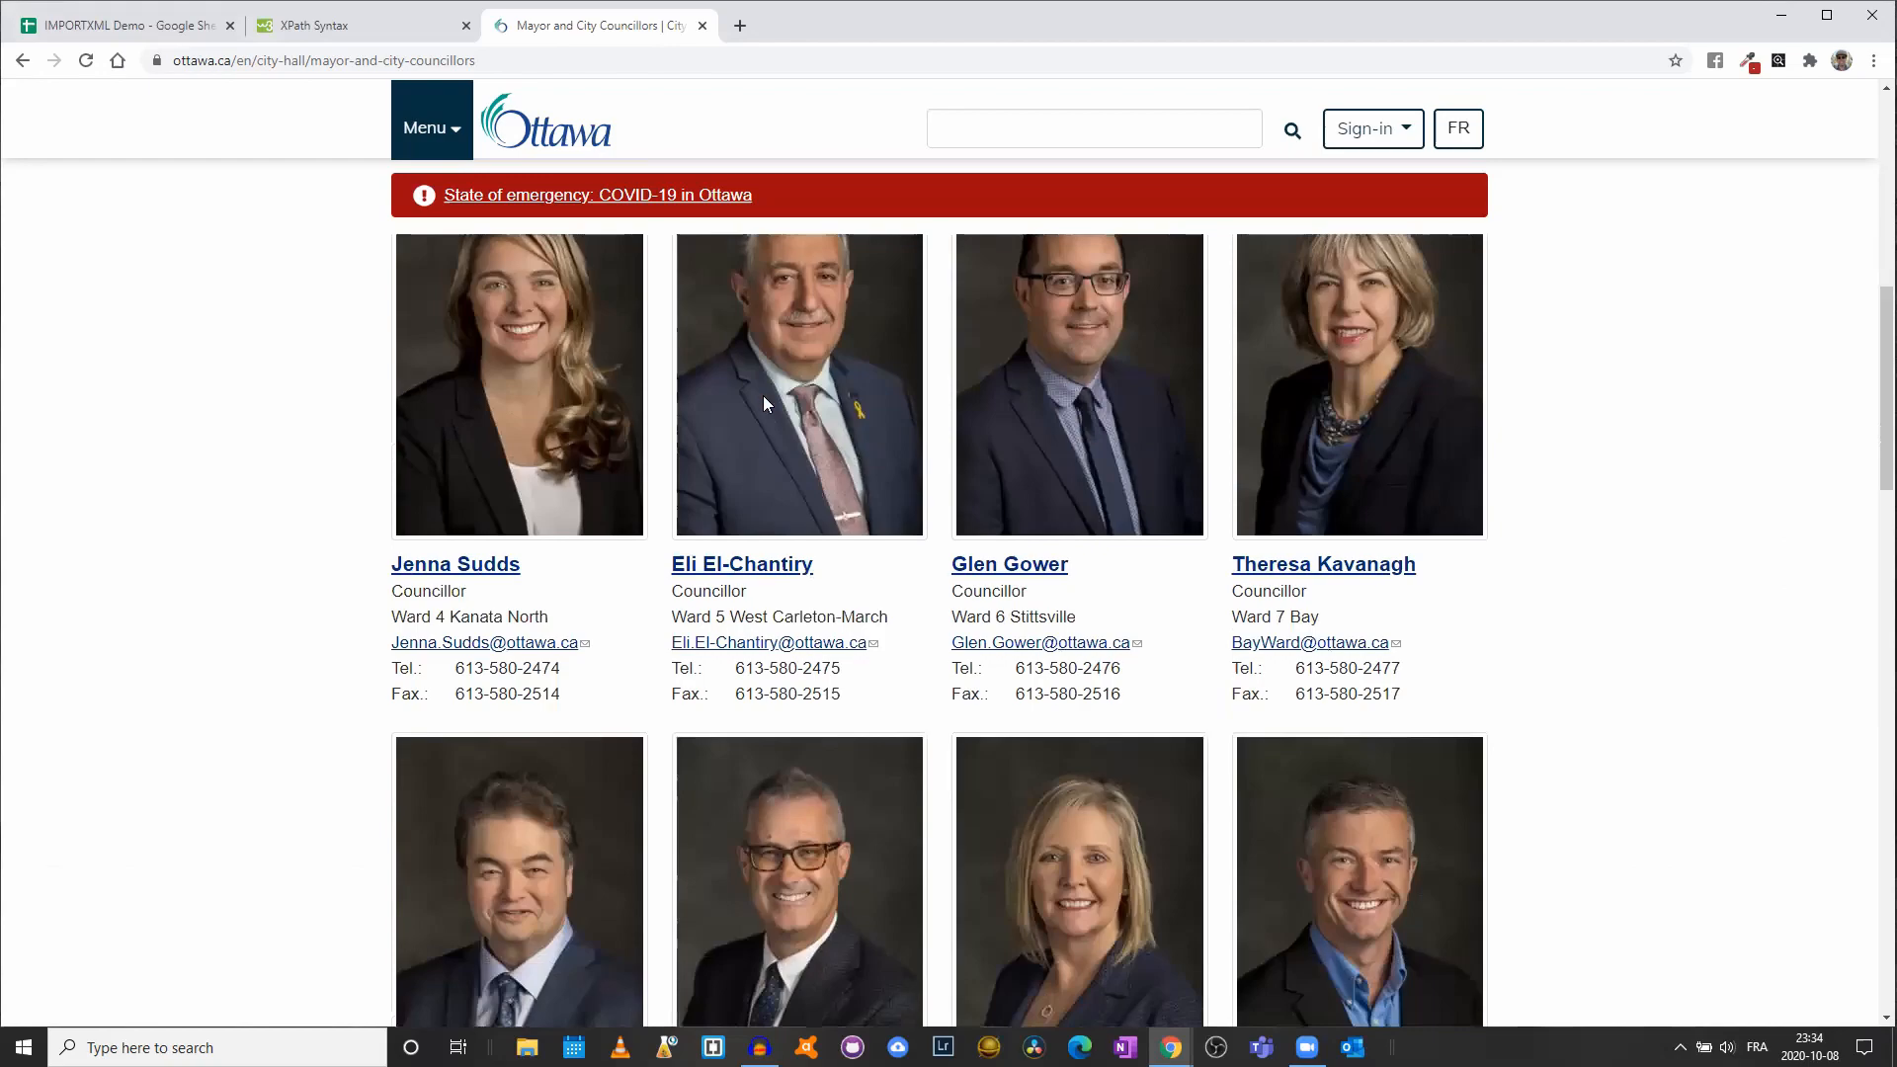
pyautogui.scroll(-5, 390, 454)
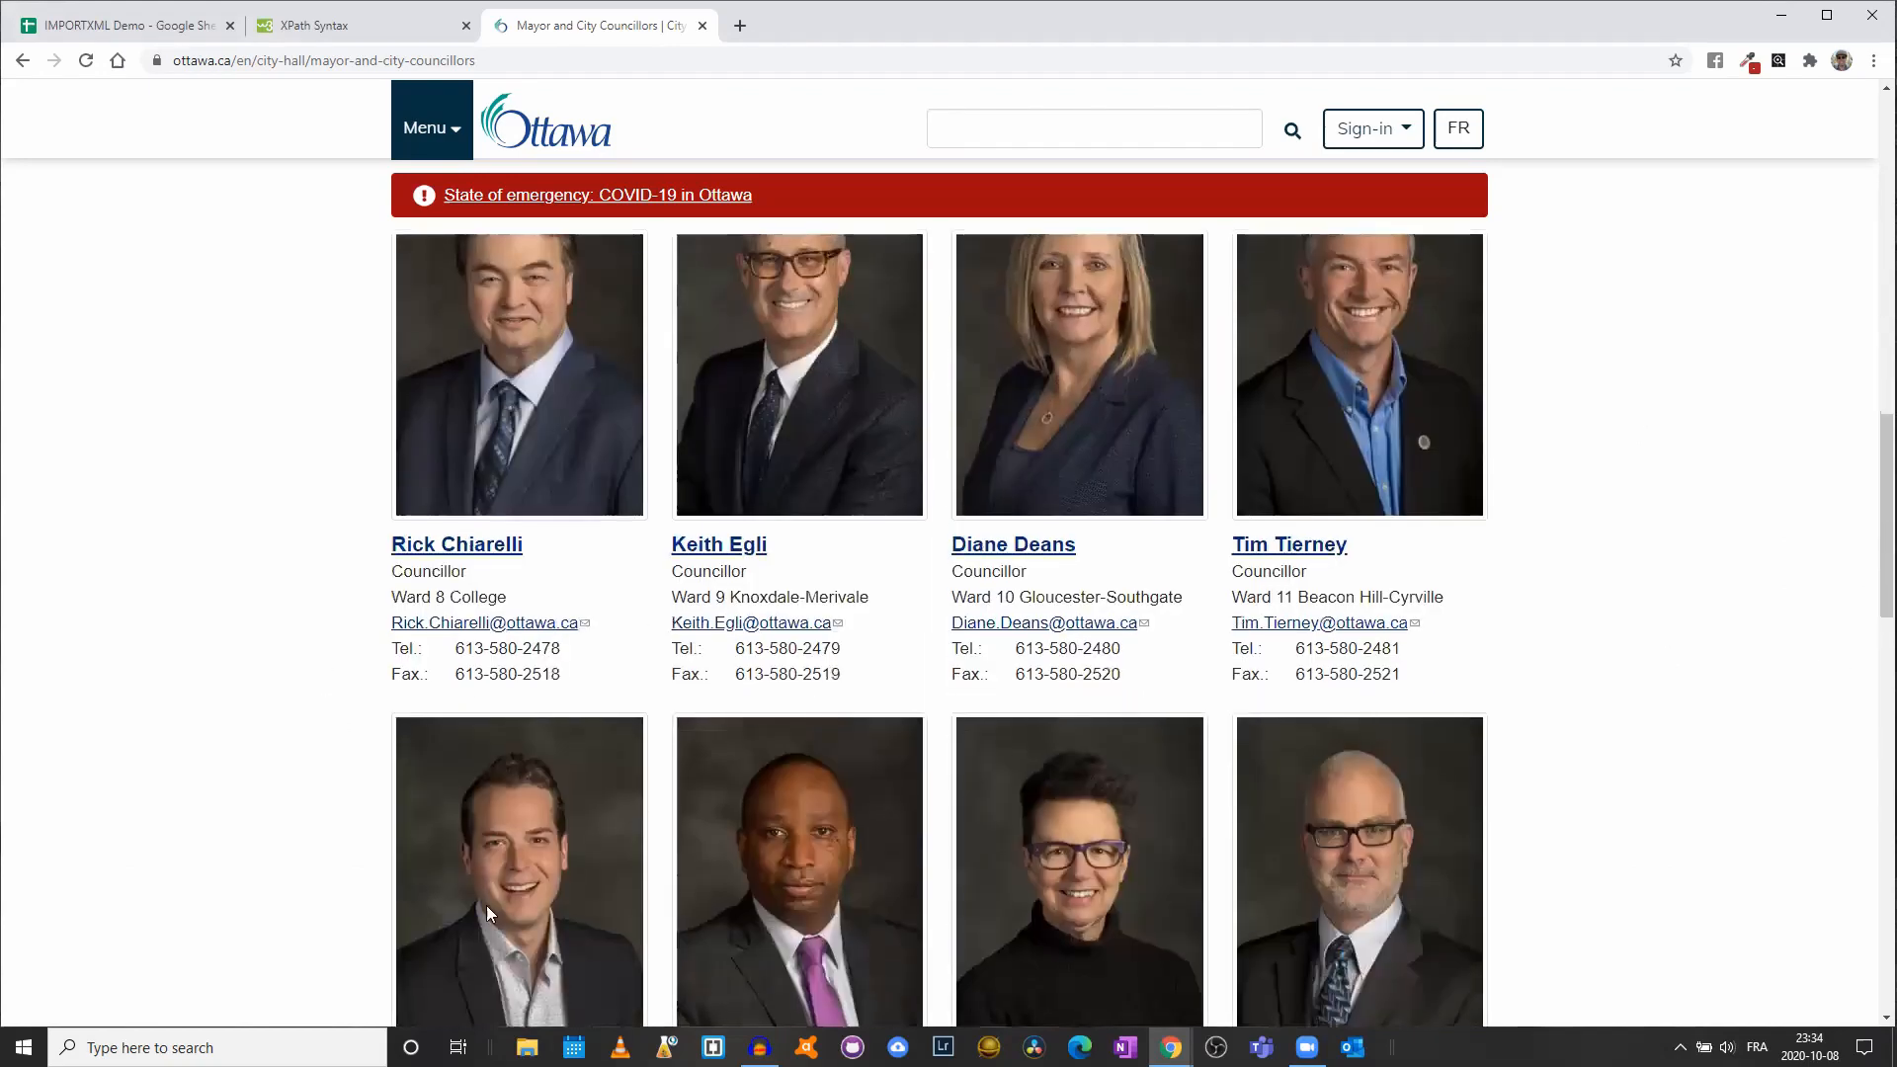
pyautogui.scroll(-10, 1606, 579)
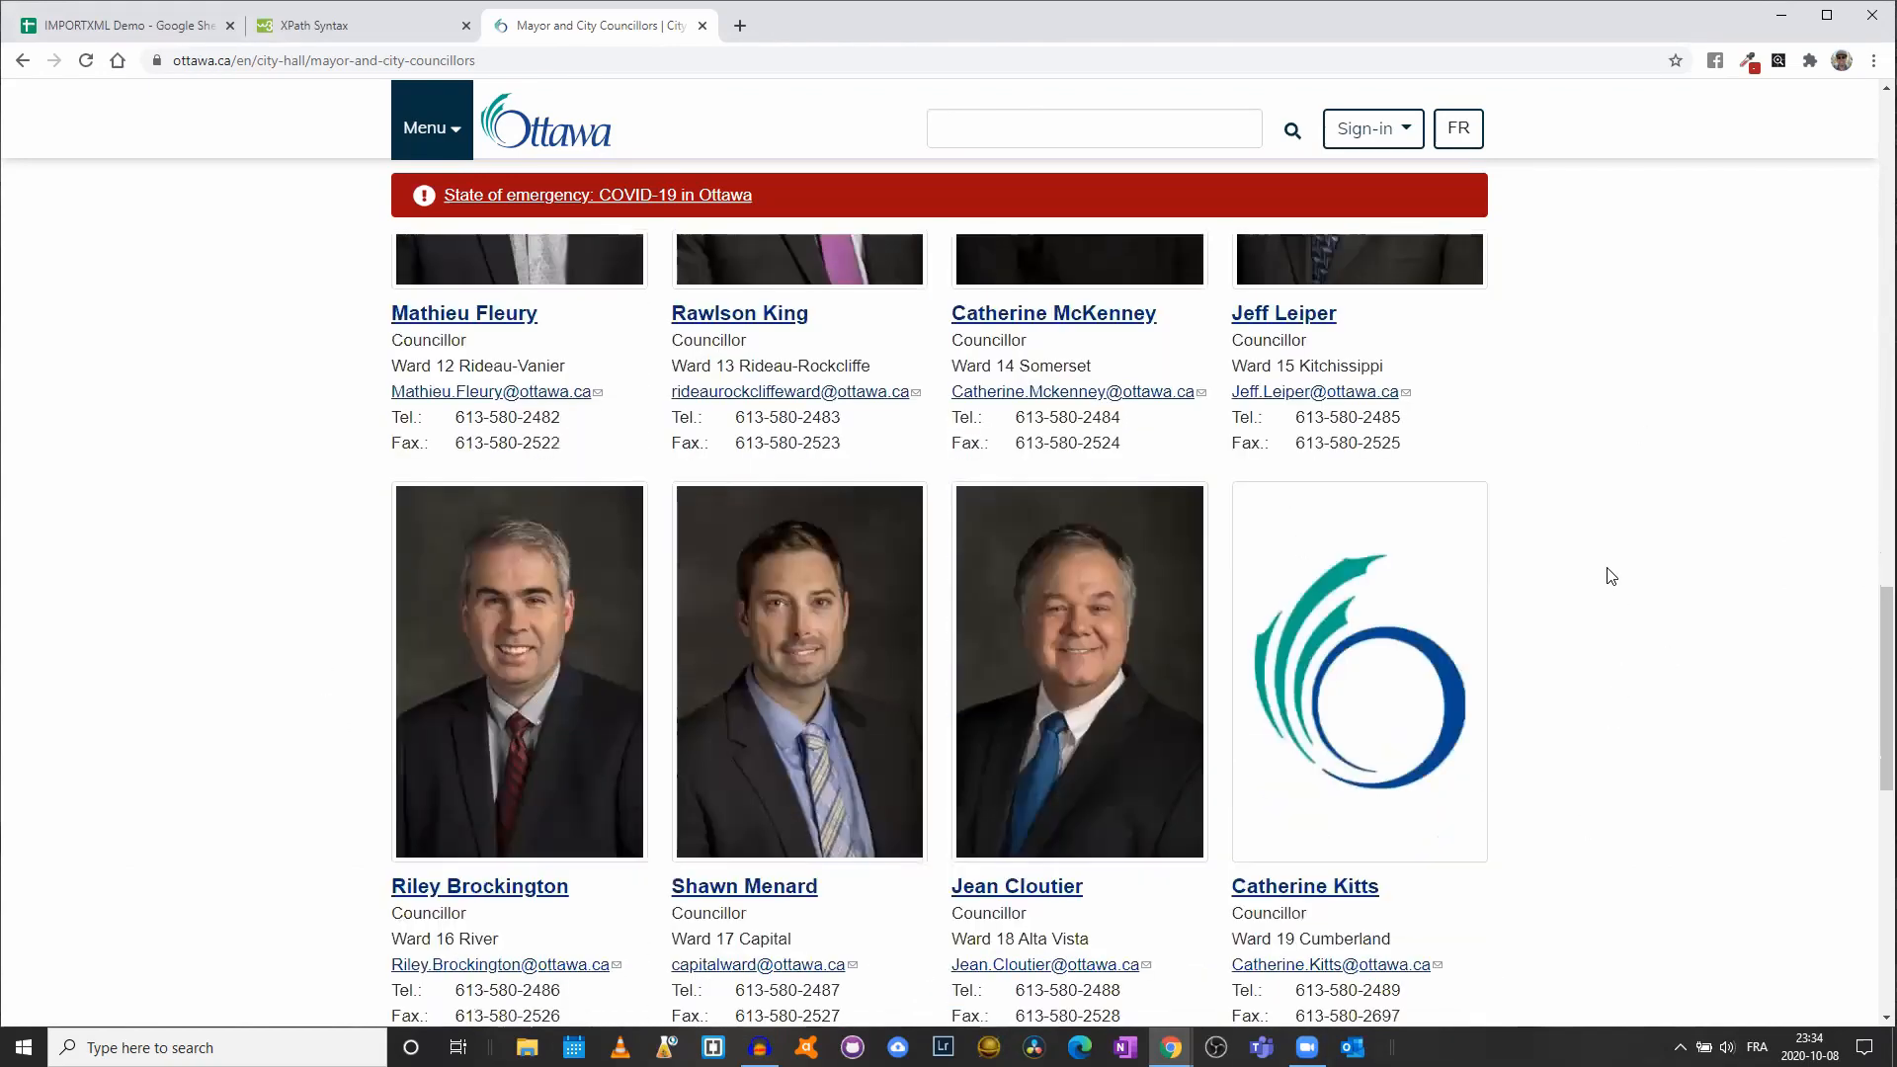
pyautogui.scroll(-5, 610, 346)
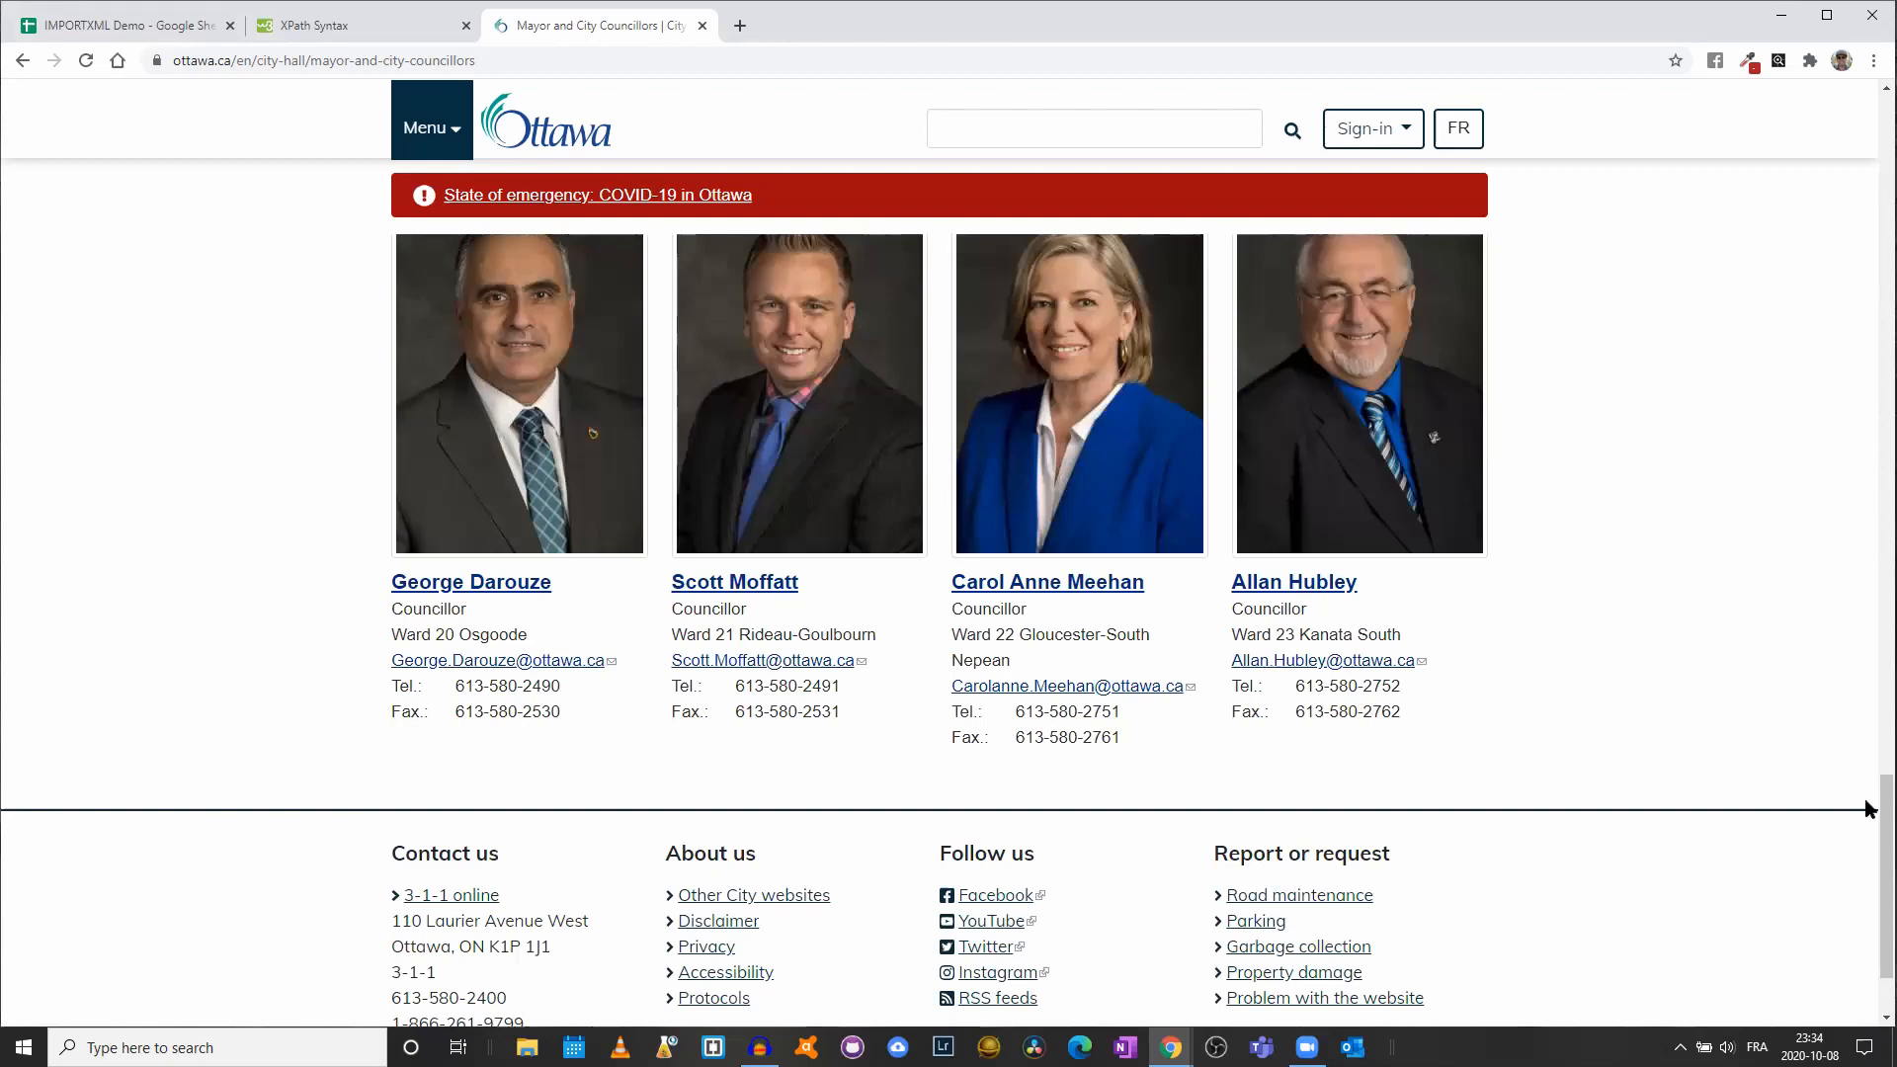
pyautogui.moveTo(1886, 790); pyautogui.dragTo(1881, 109)
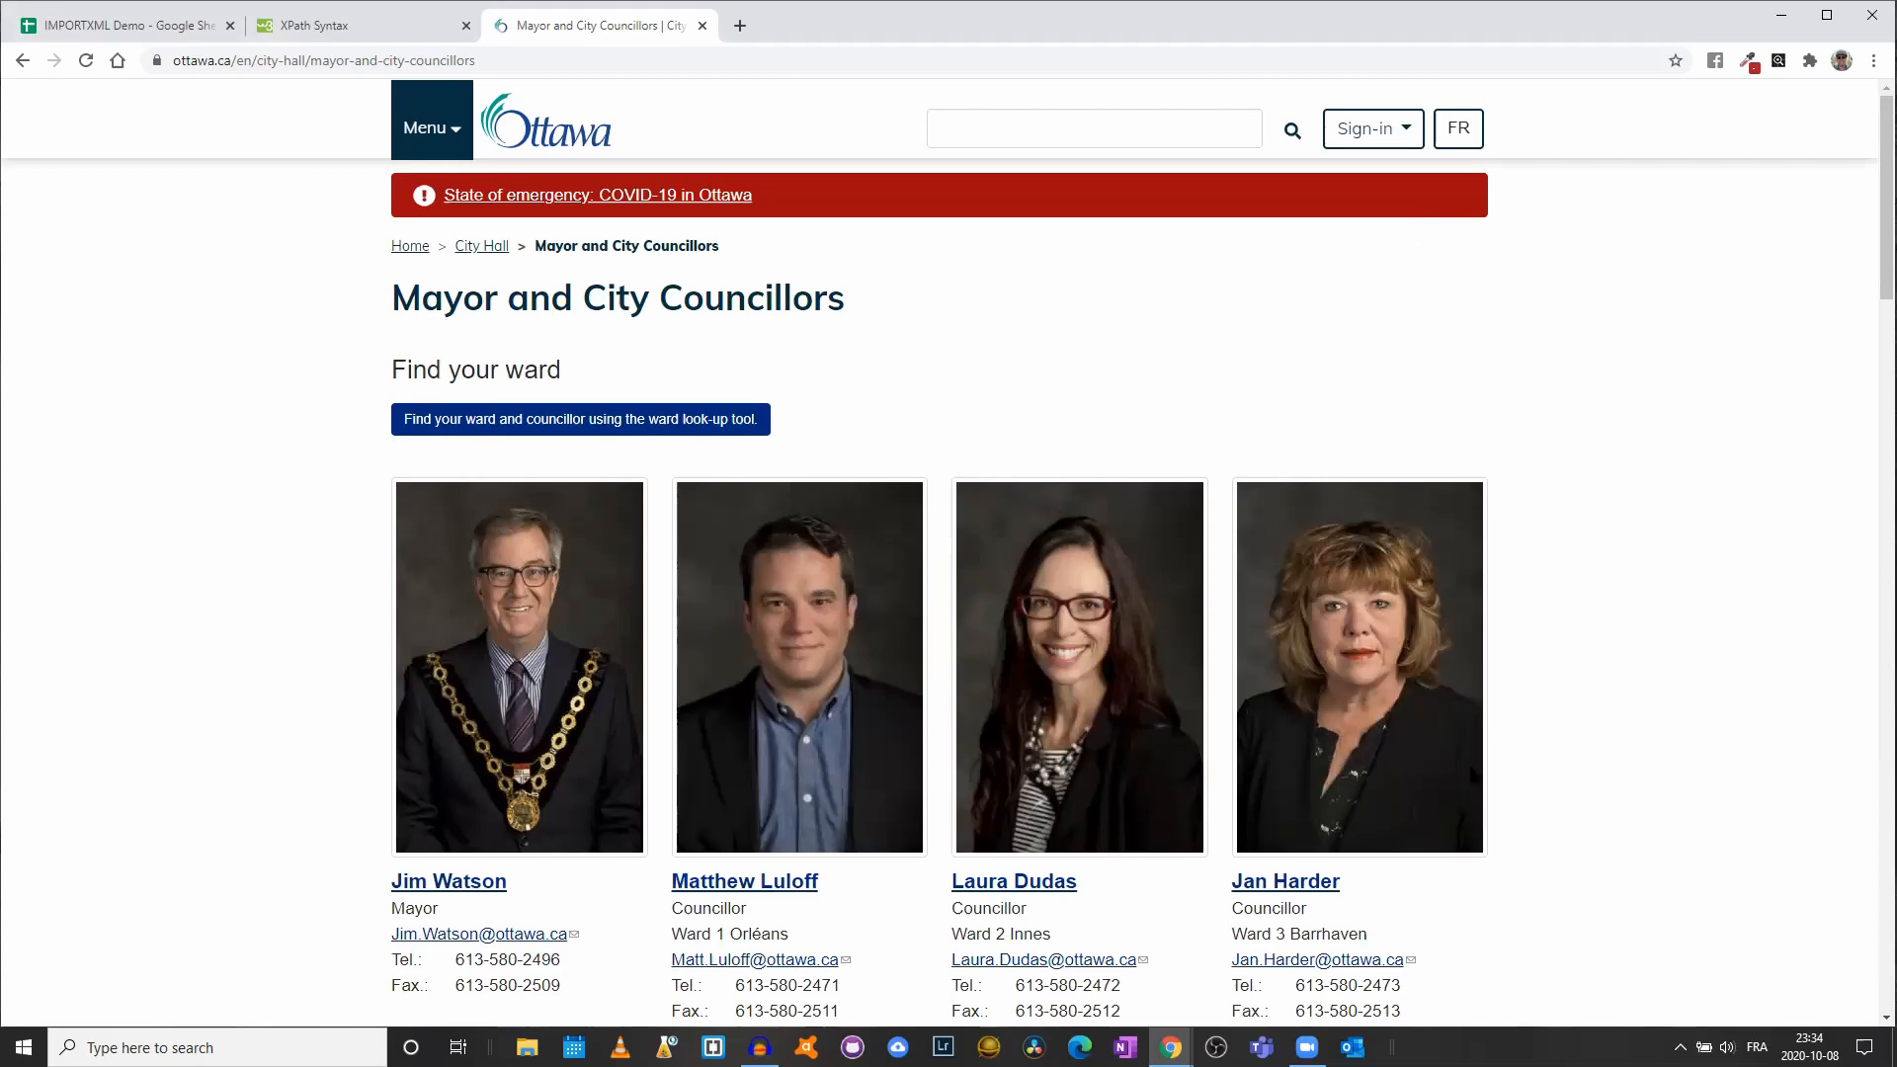
pyautogui.scroll(-4, 1502, 708)
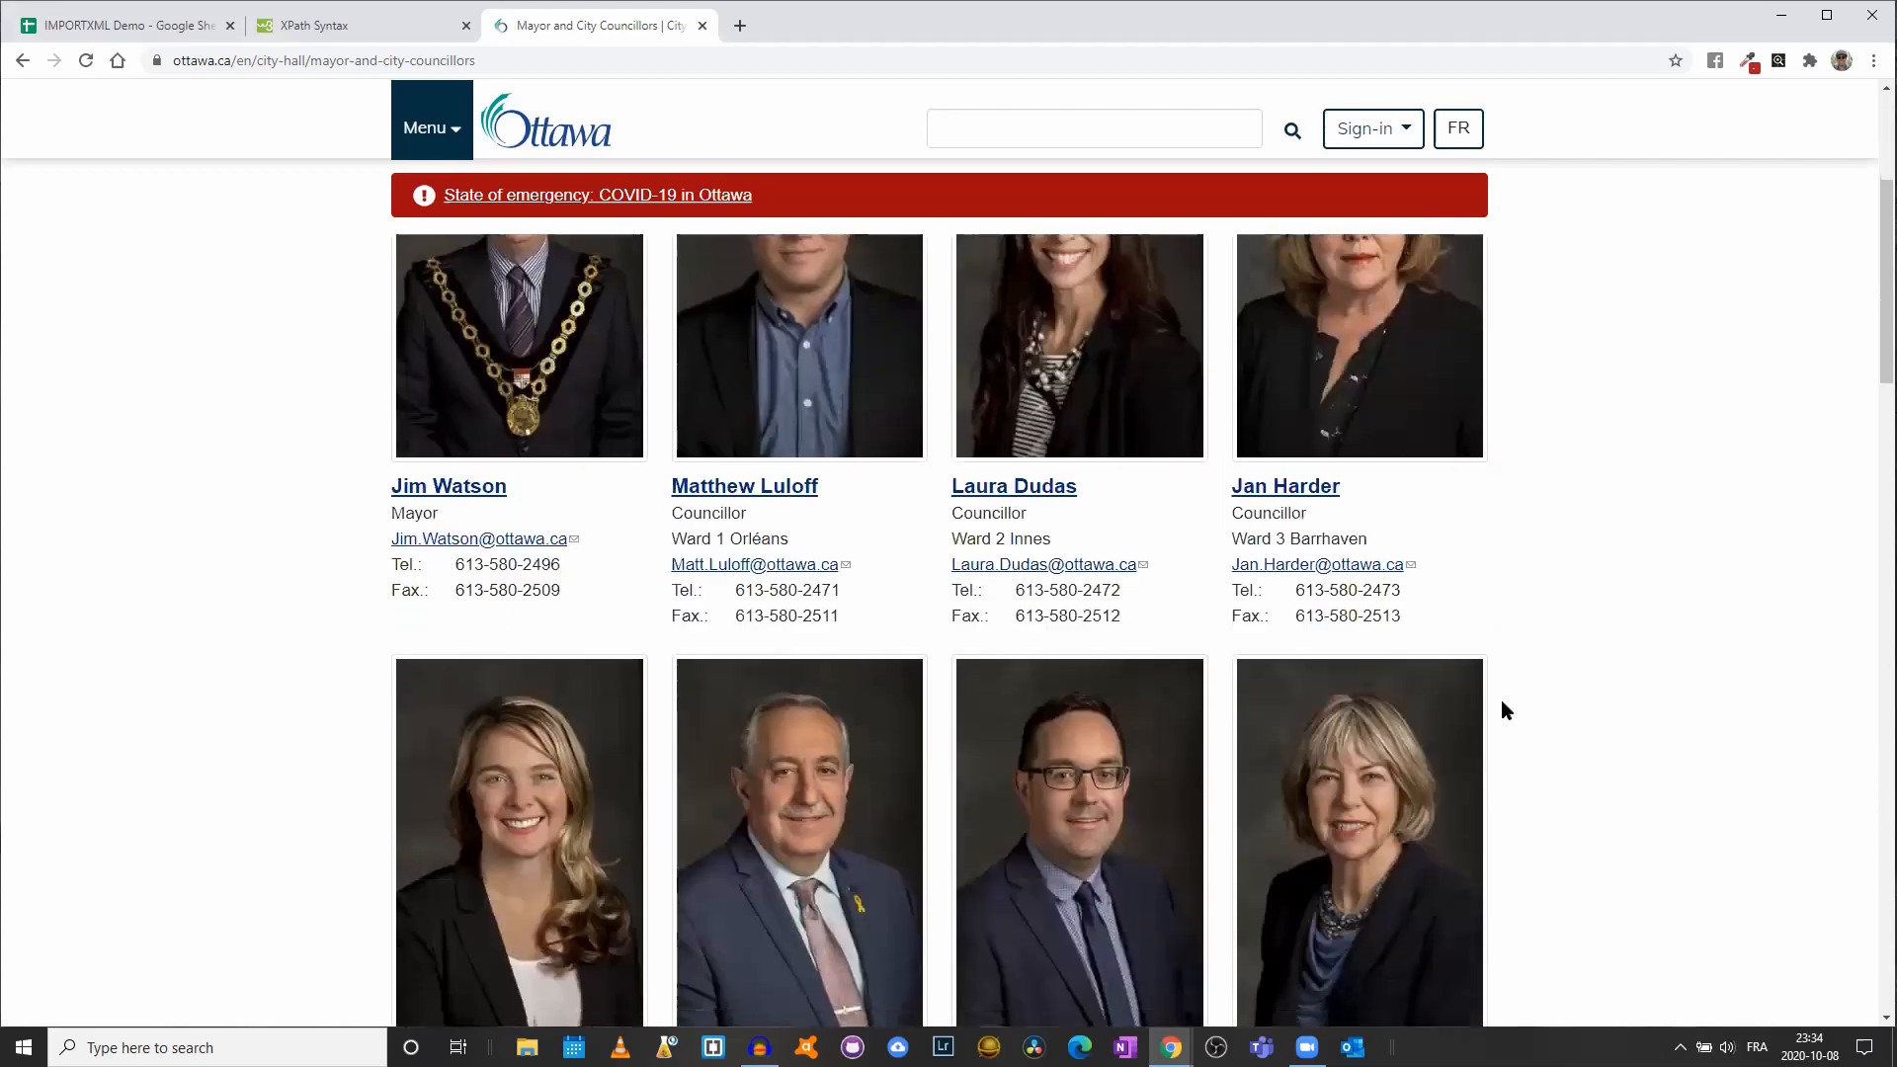
pyautogui.rightClick(338, 562)
# - Inspect the Jim Watson, Matthew Luloff and Laura Dudas names in DevTools, revealing h3 heading links
pyautogui.click(454, 873)
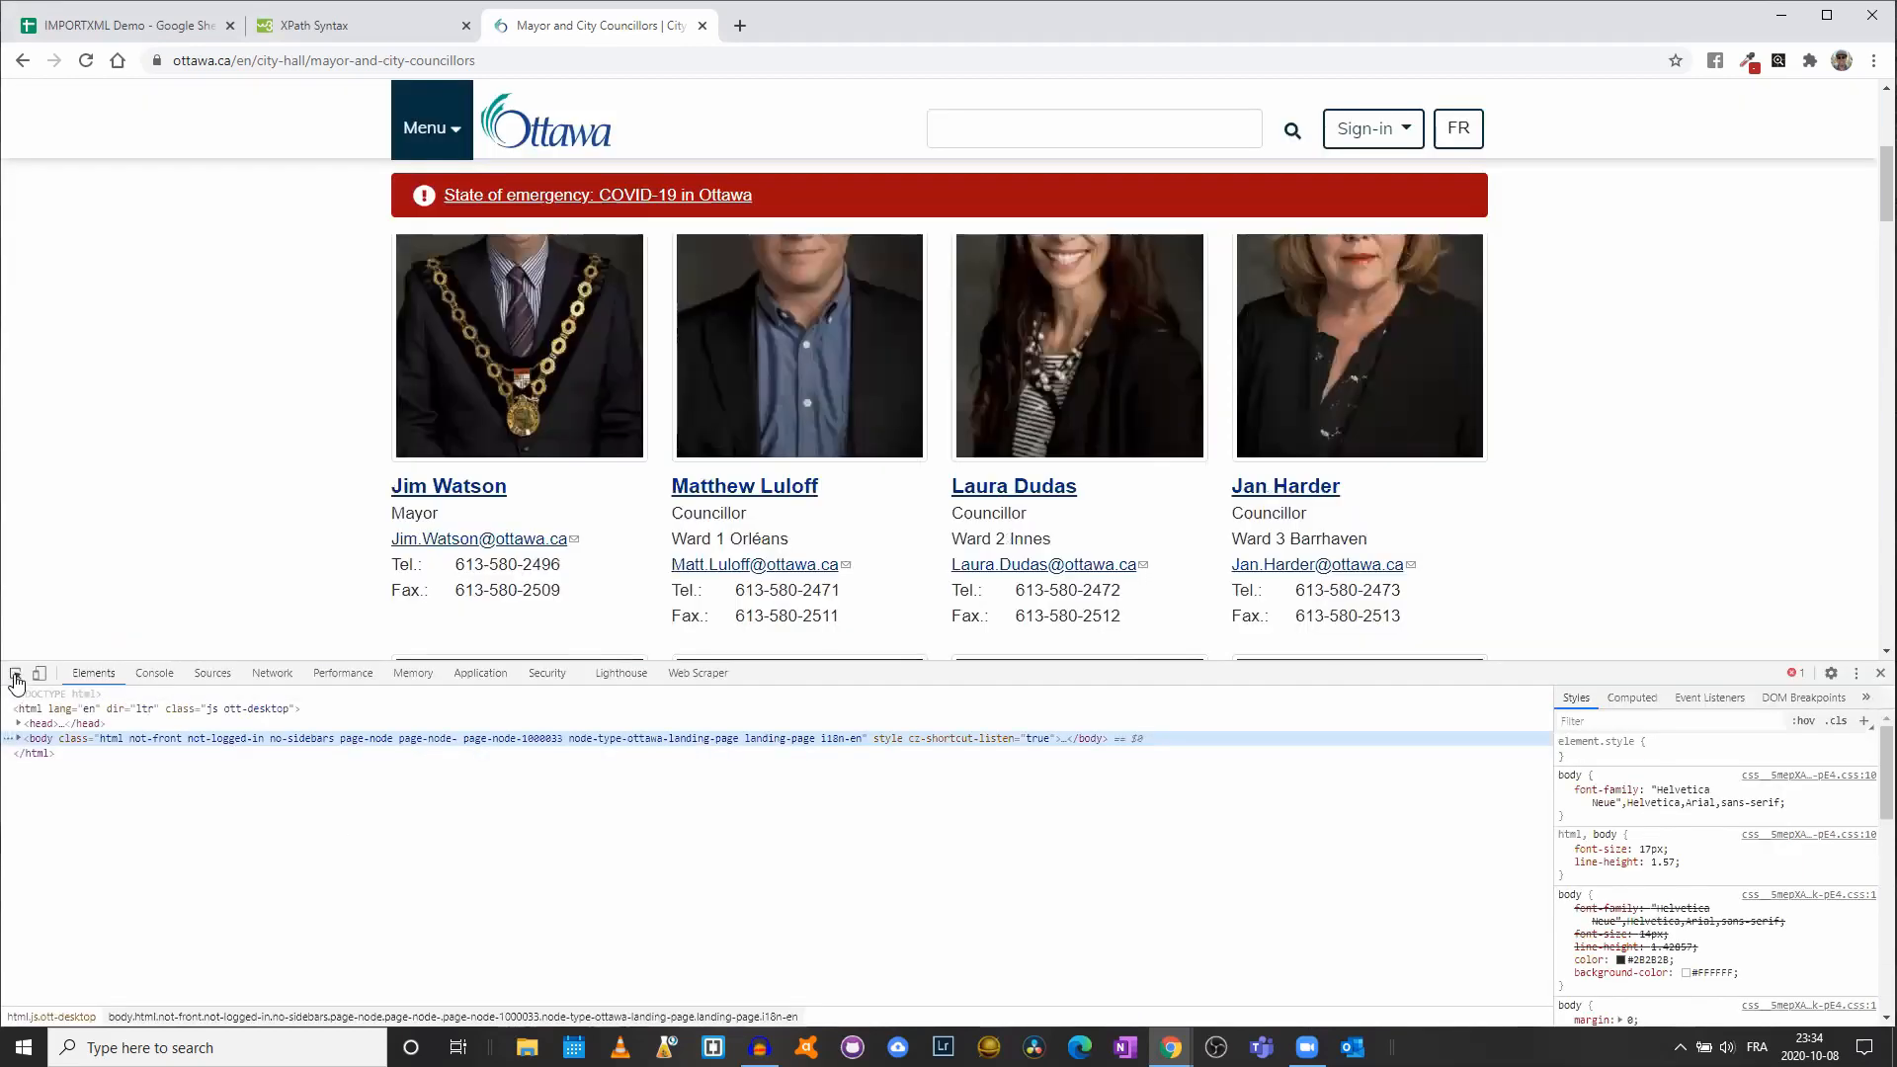
pyautogui.click(16, 678)
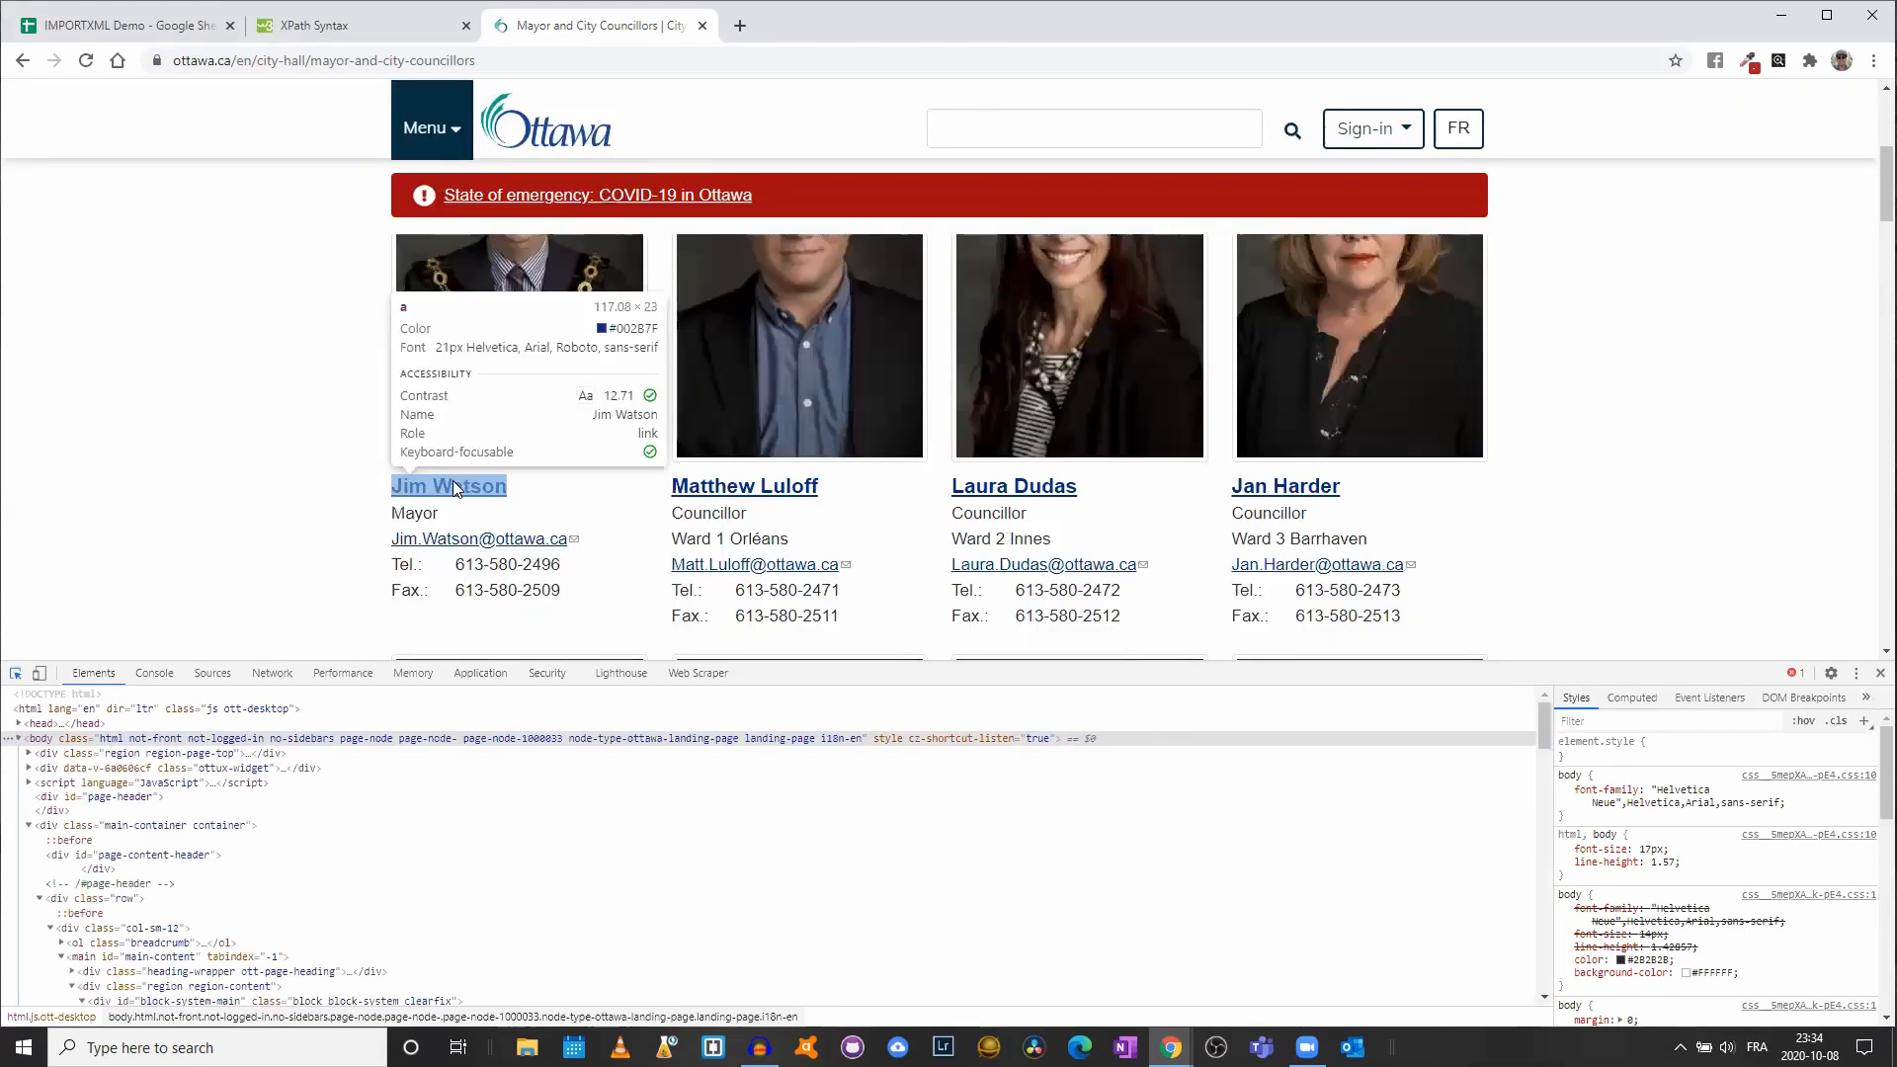
pyautogui.click(453, 486)
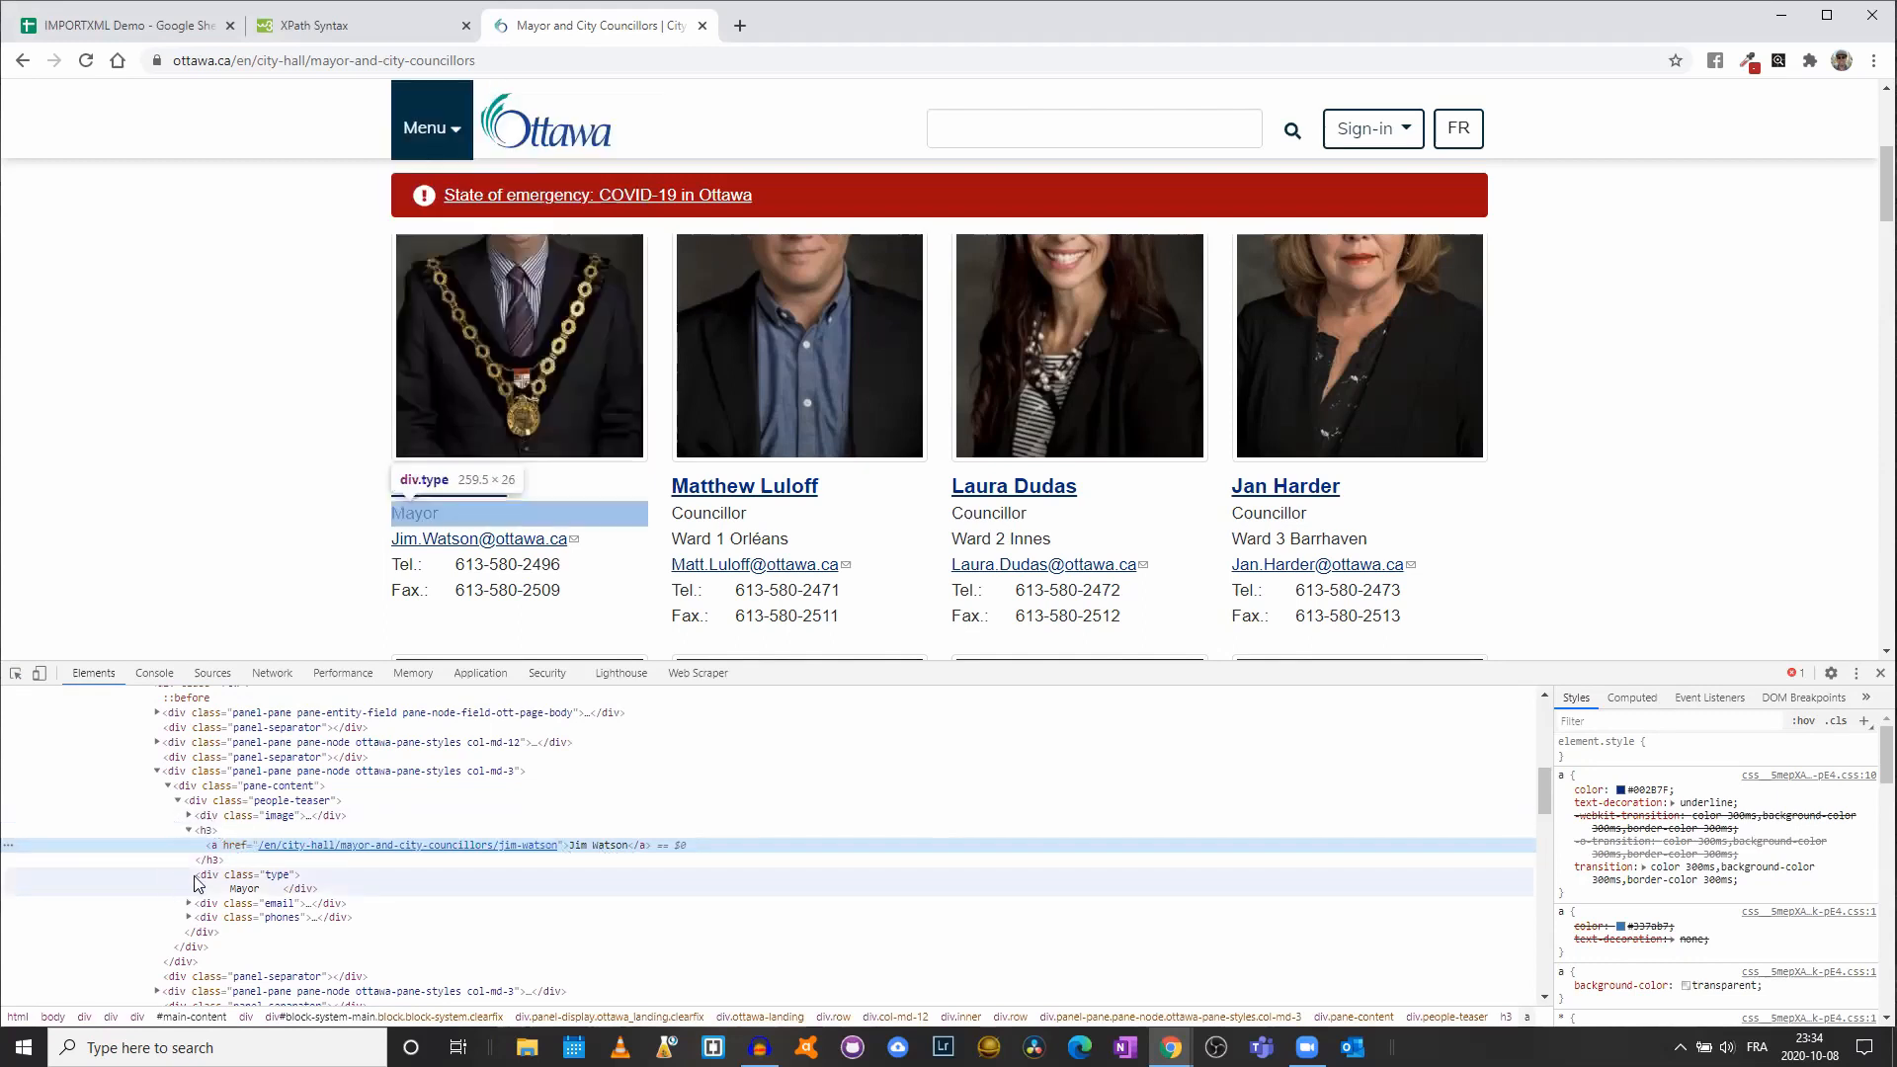
pyautogui.click(17, 679)
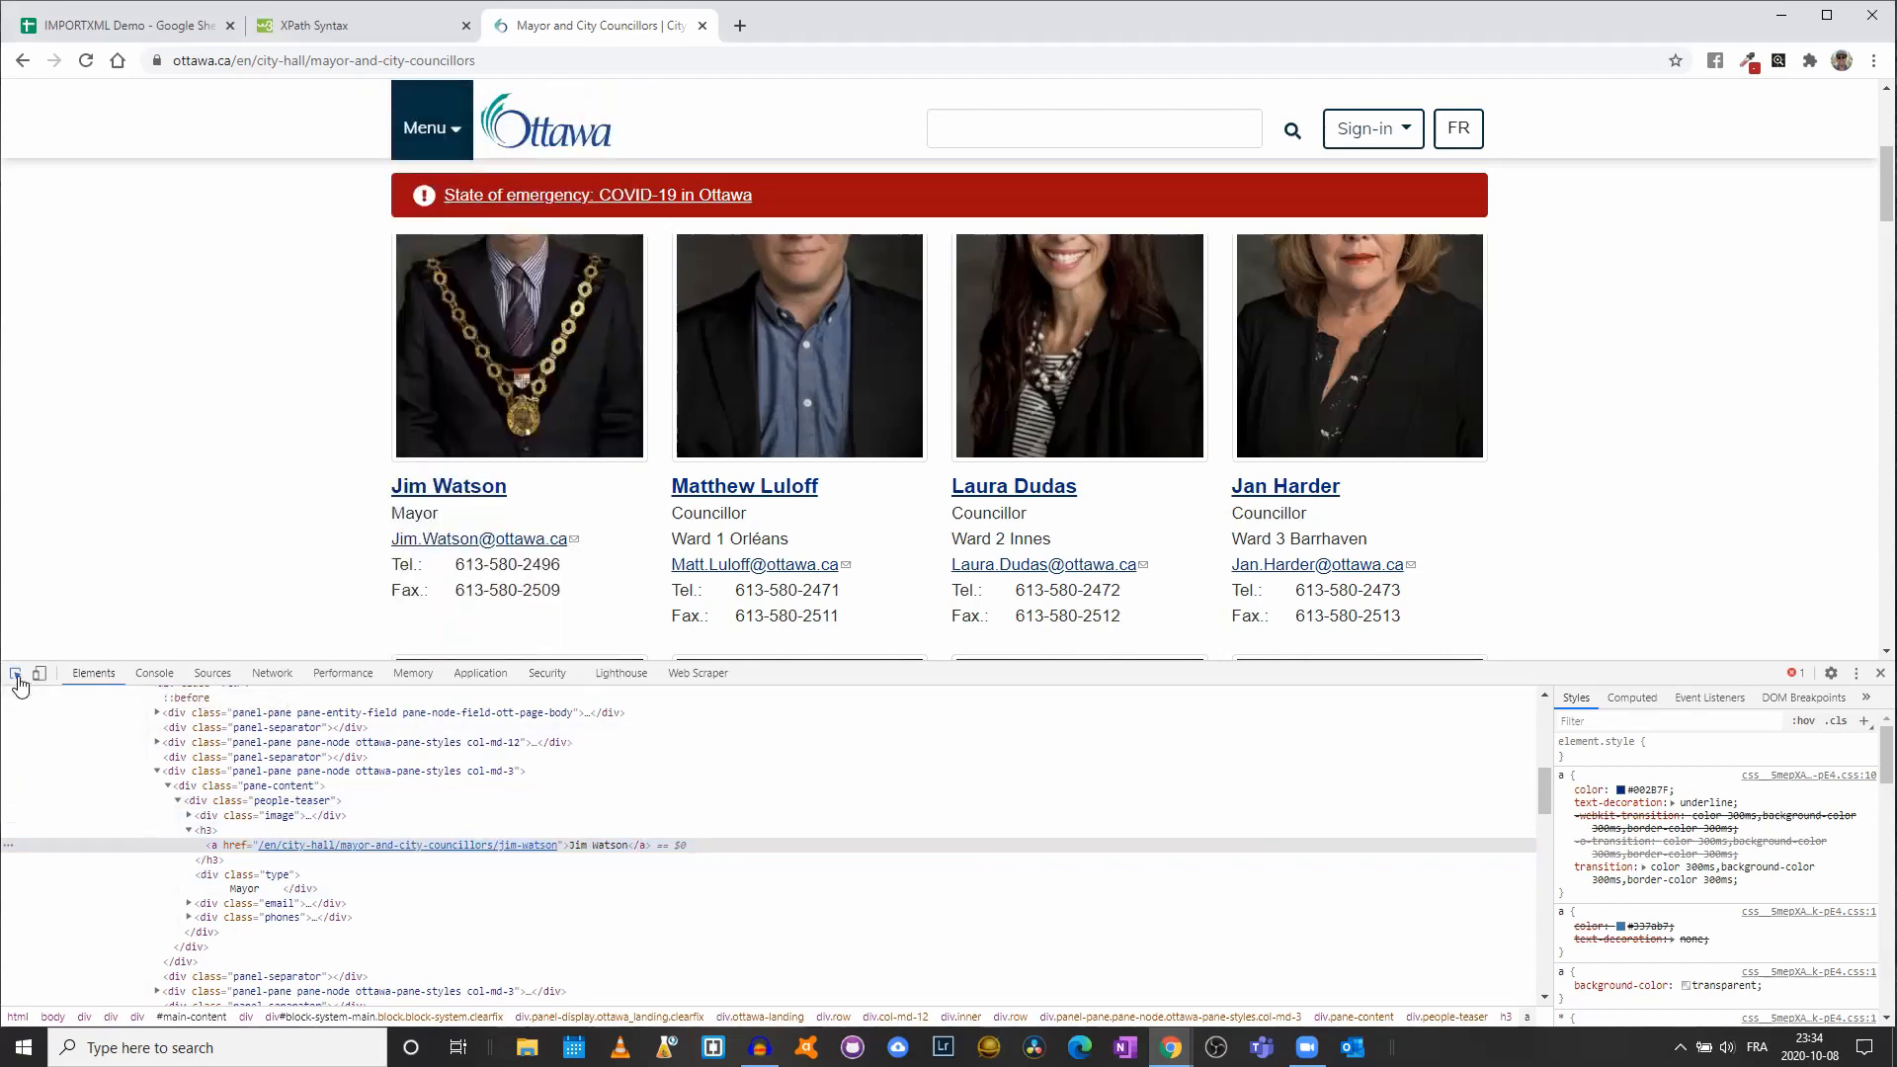
pyautogui.click(733, 490)
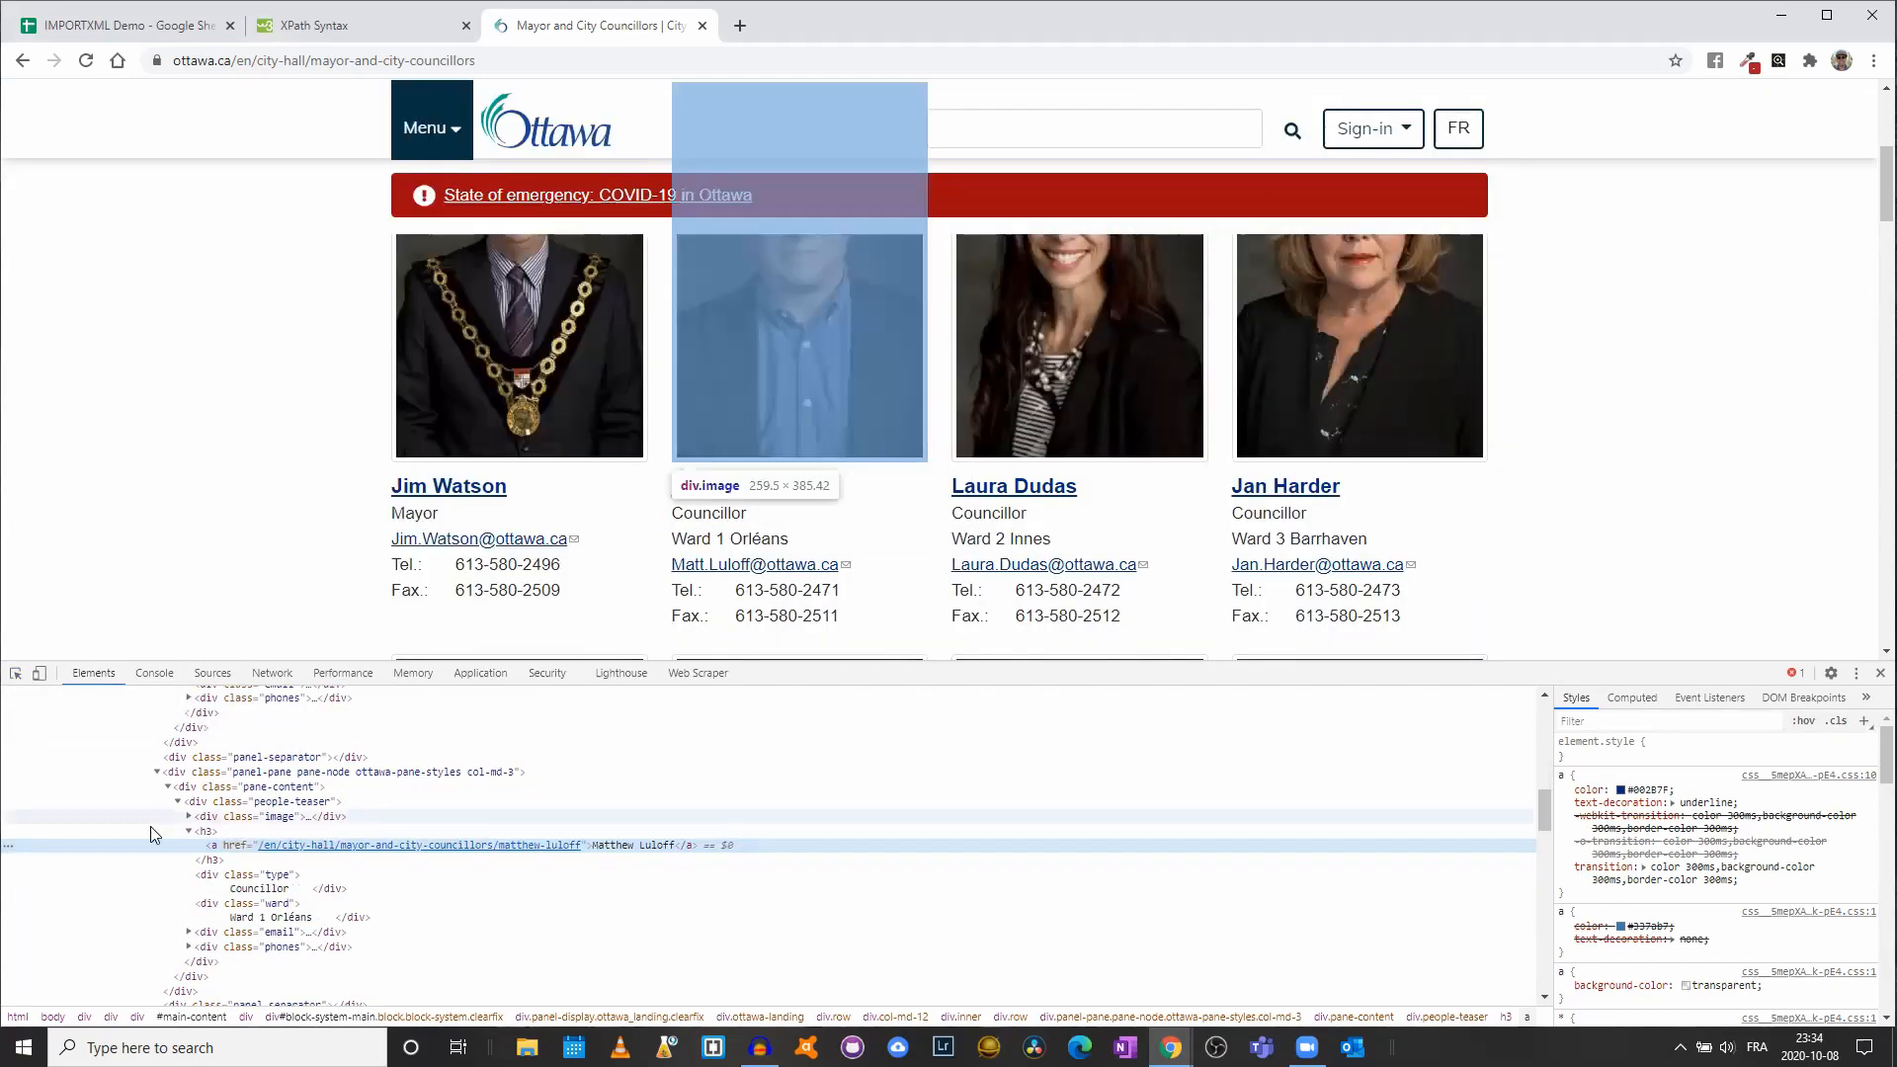
pyautogui.click(16, 672)
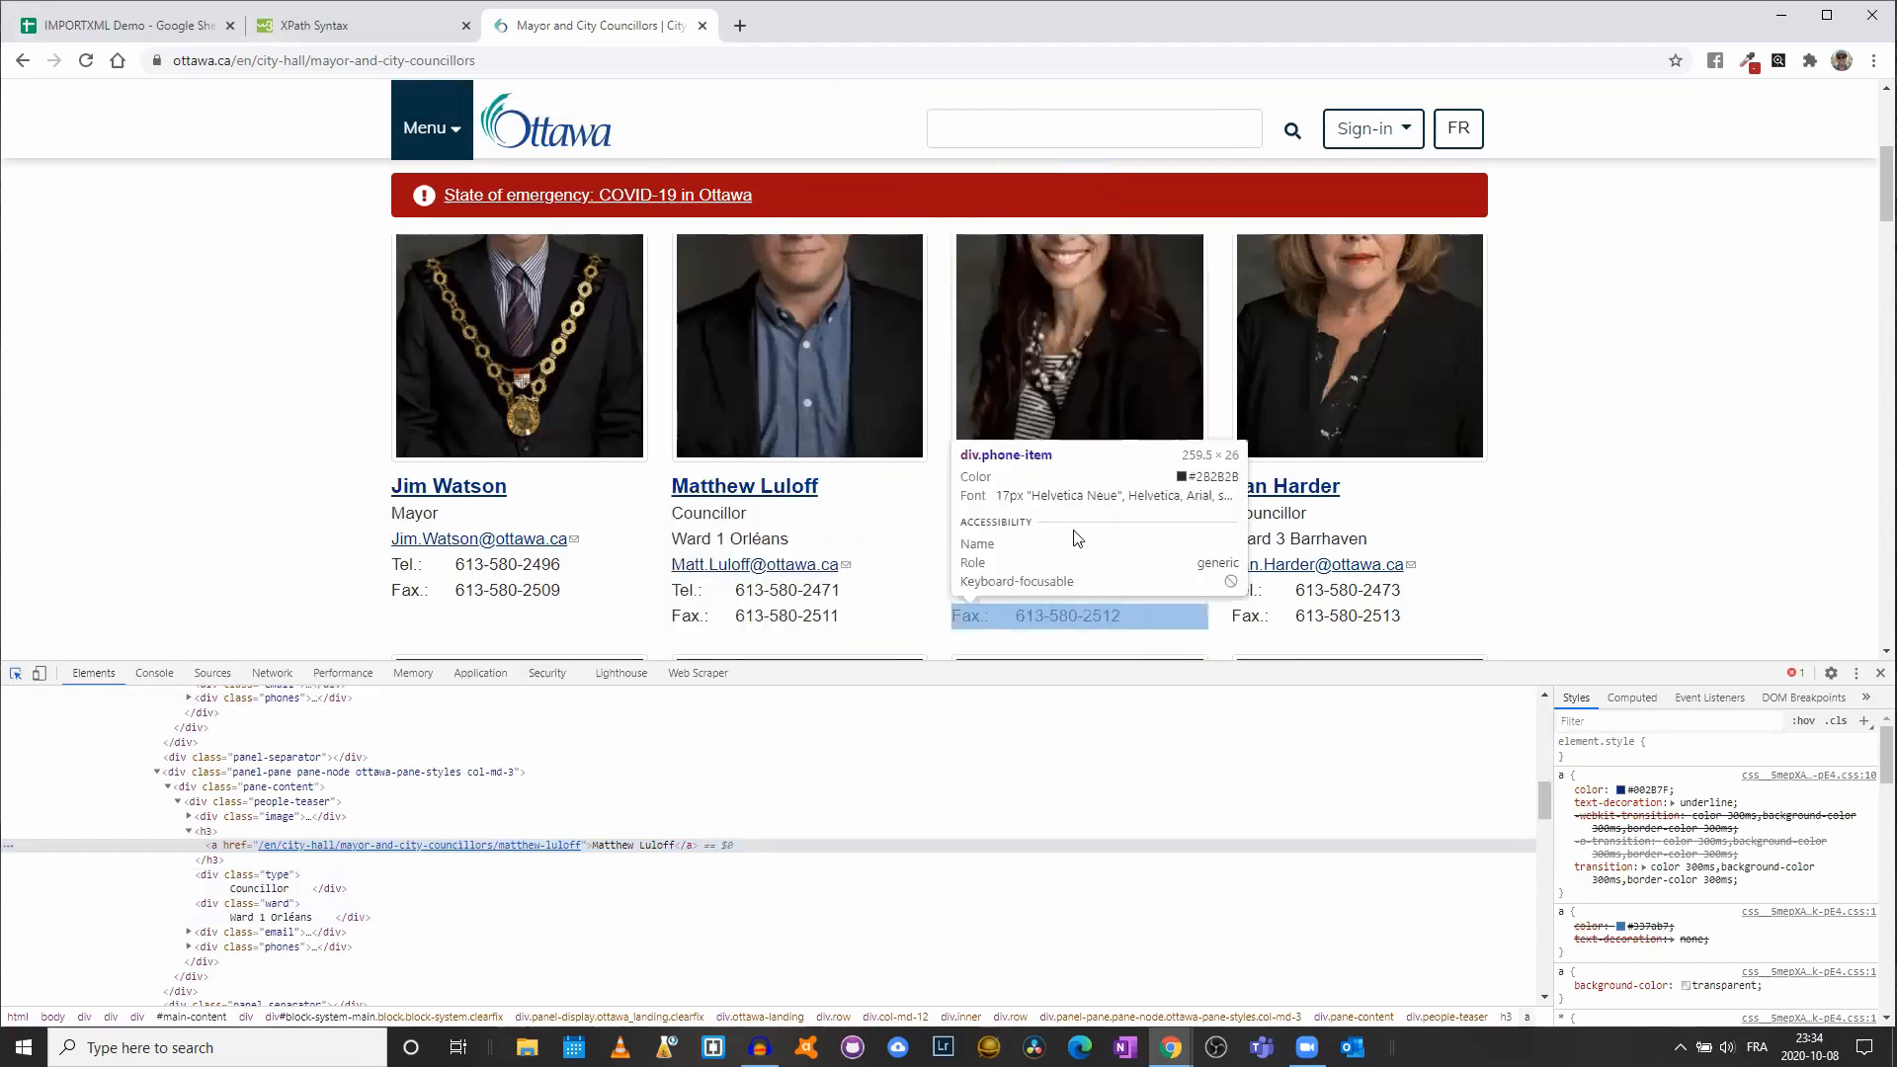
pyautogui.click(1000, 494)
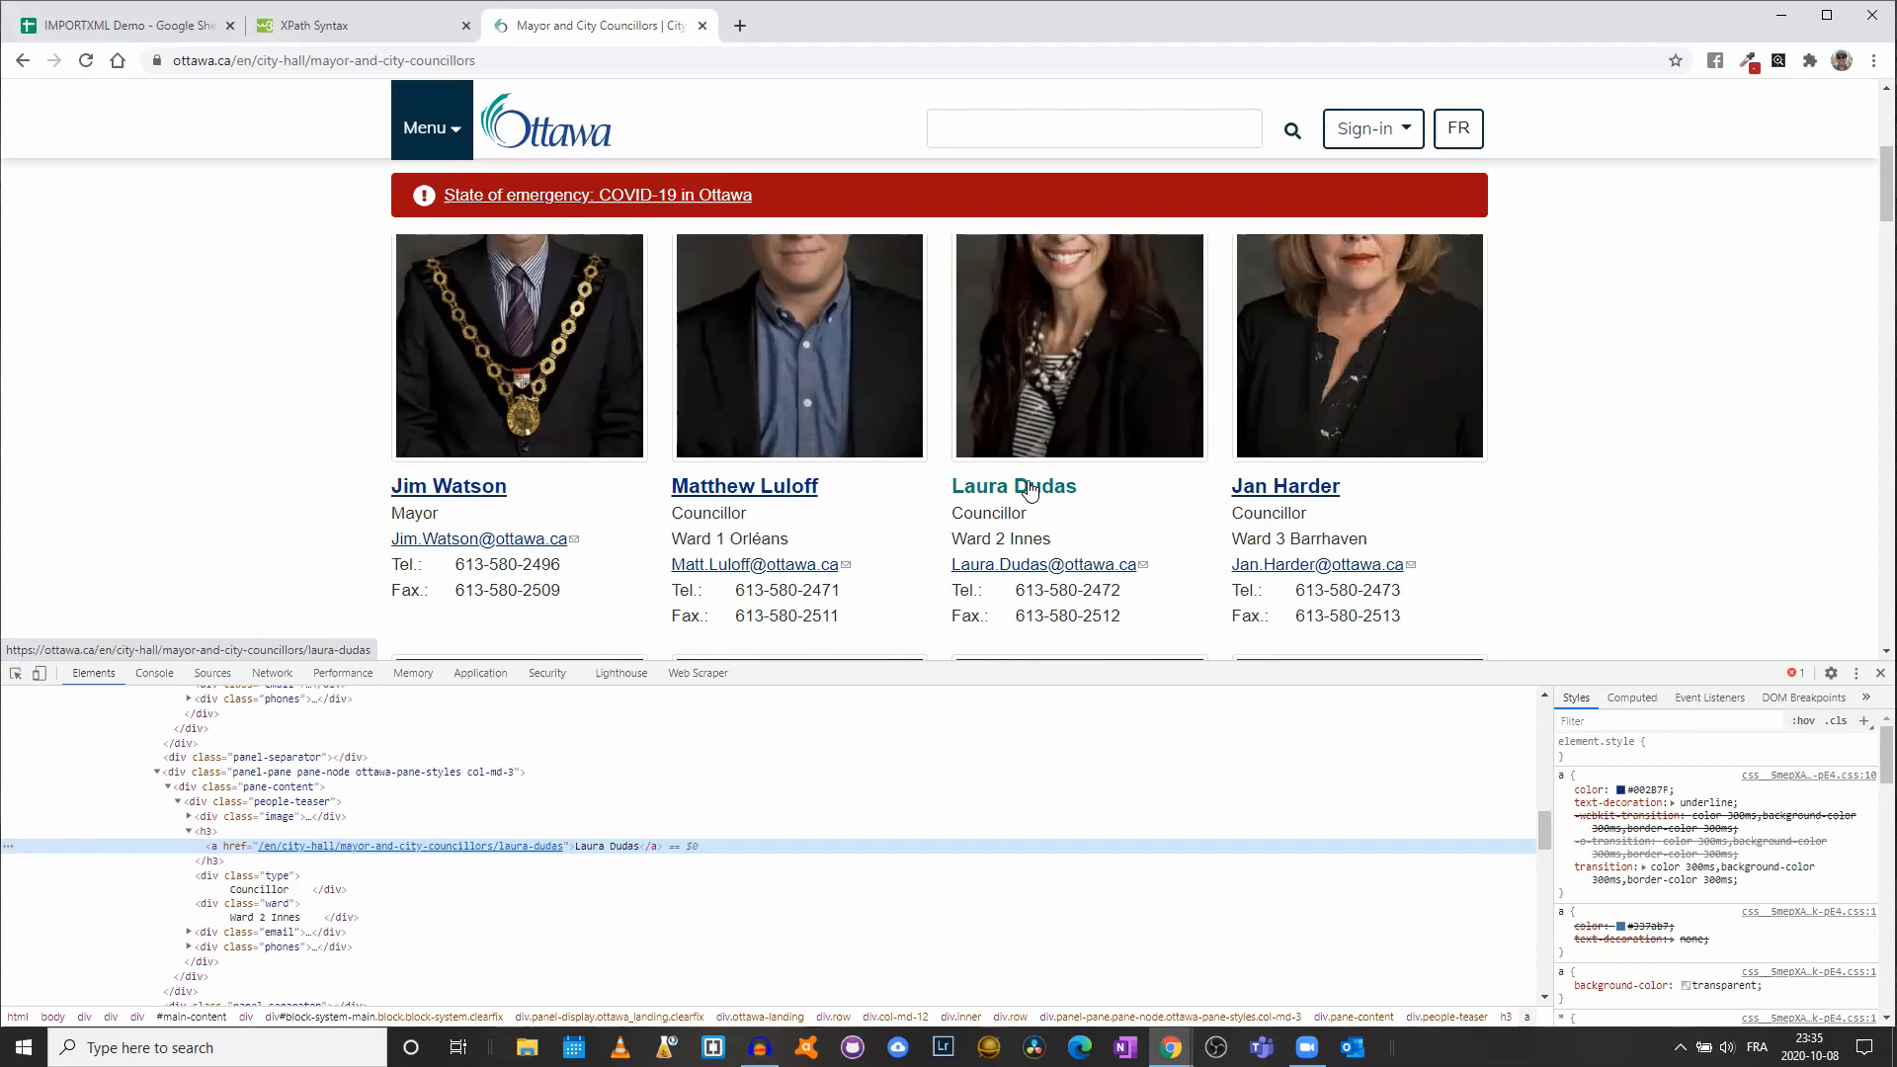
pyautogui.click(506, 61)
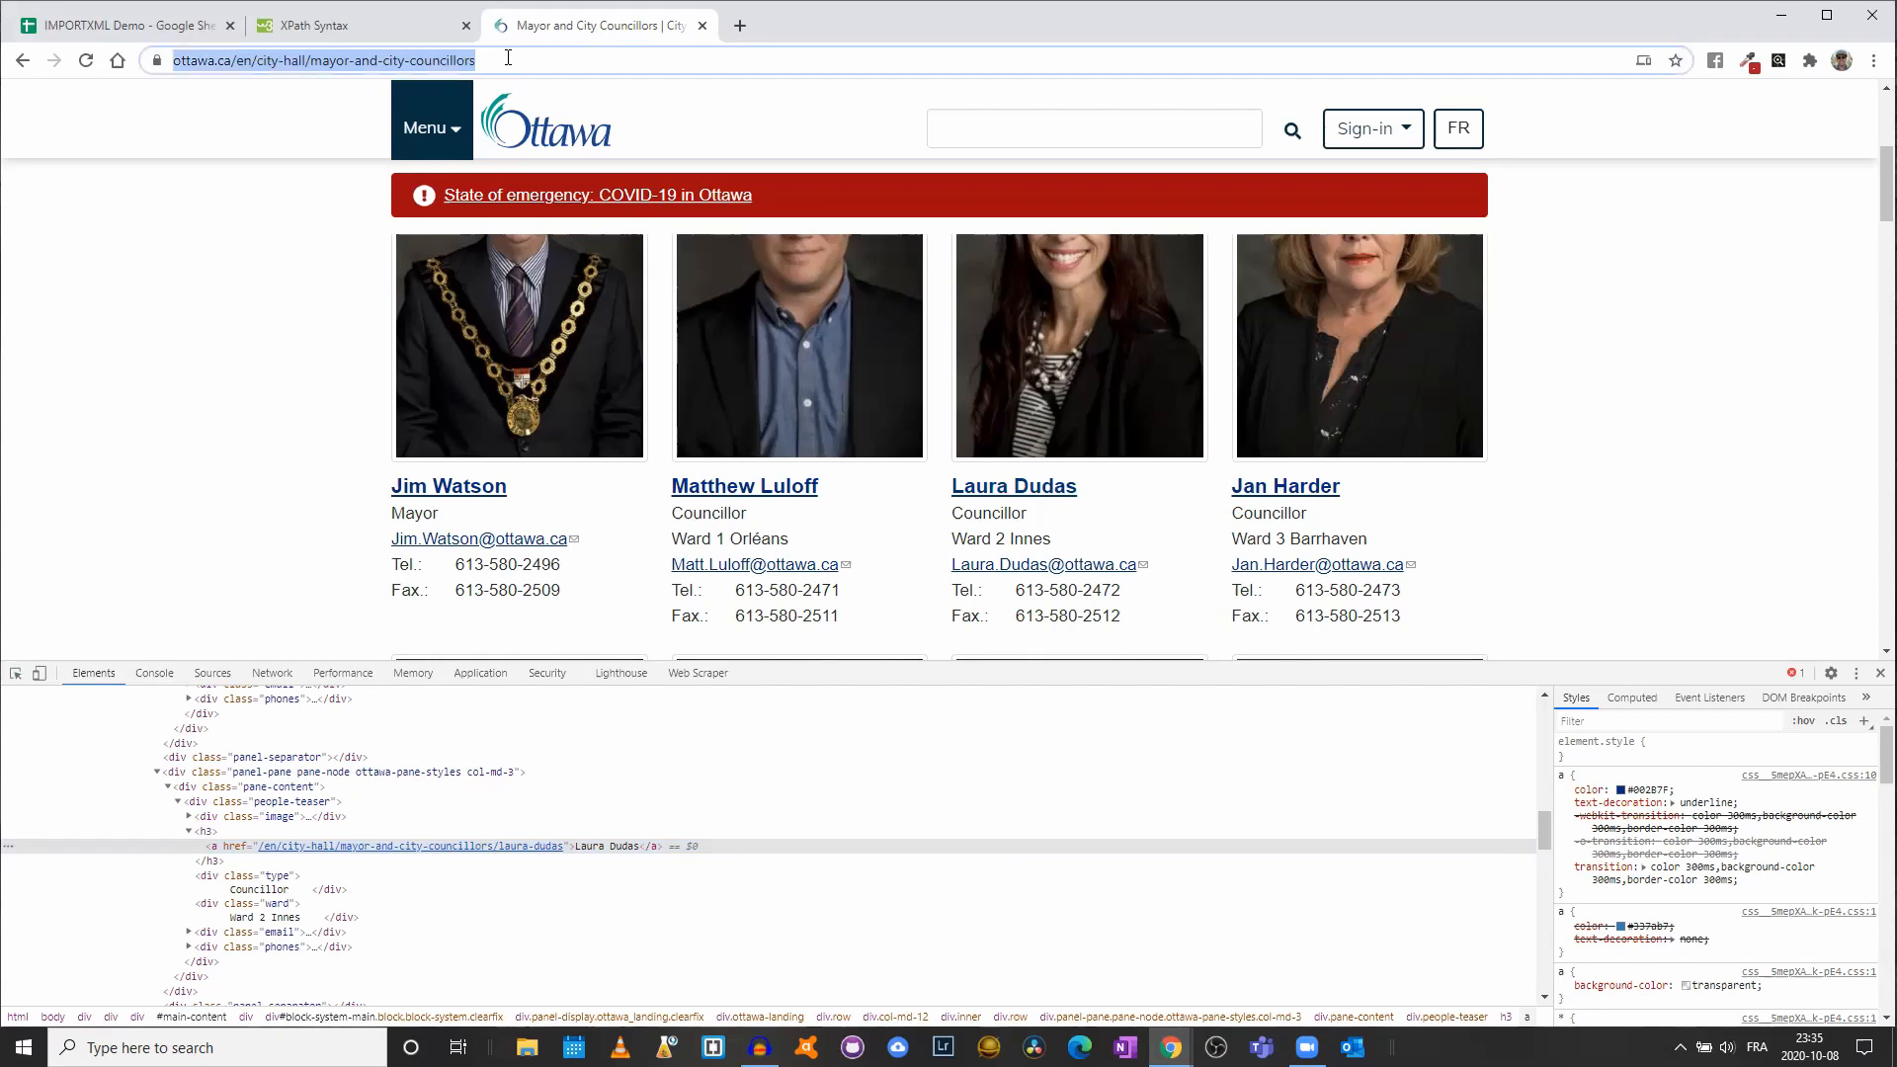
# - Start an =IMPORTXML(" formula in A1 of IMPORTXML Demo with the pasted councillors page URL
pyautogui.hotkey('ctrl', 'x')
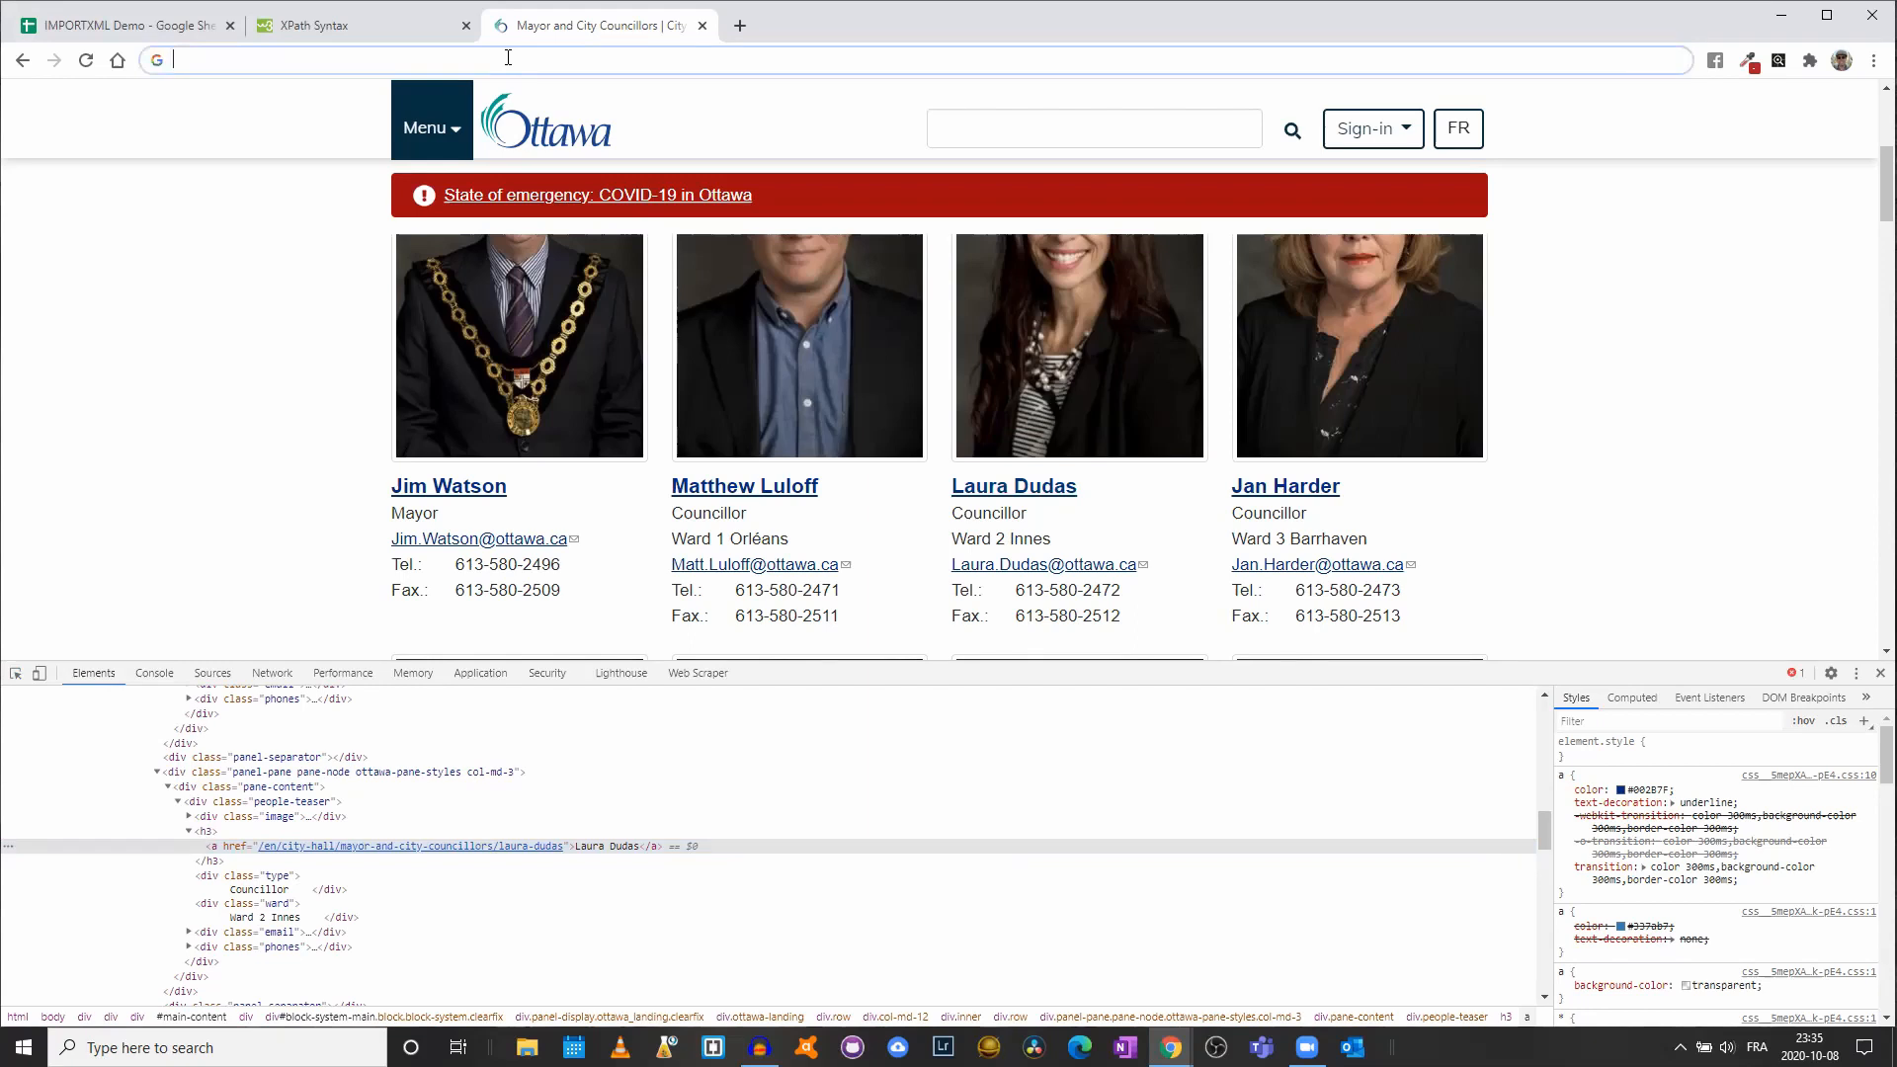
pyautogui.click(136, 28)
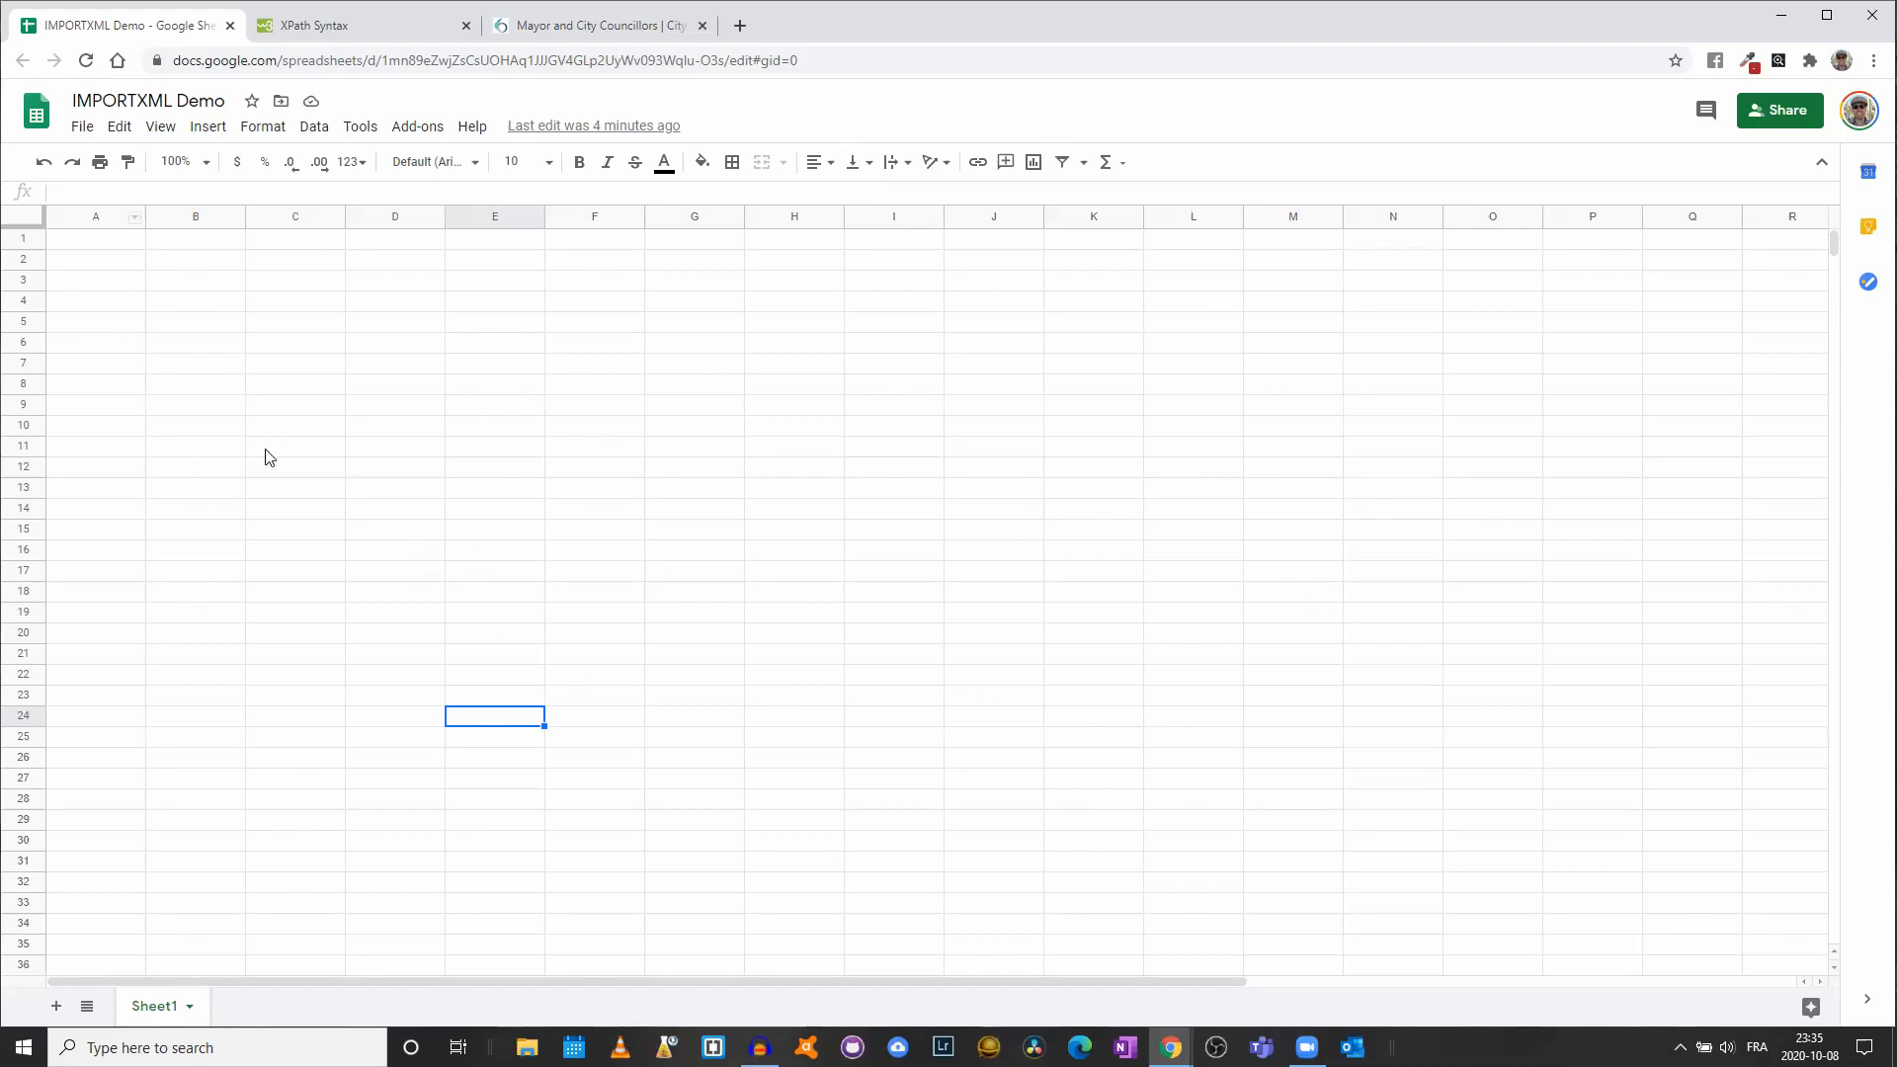
pyautogui.click(113, 247)
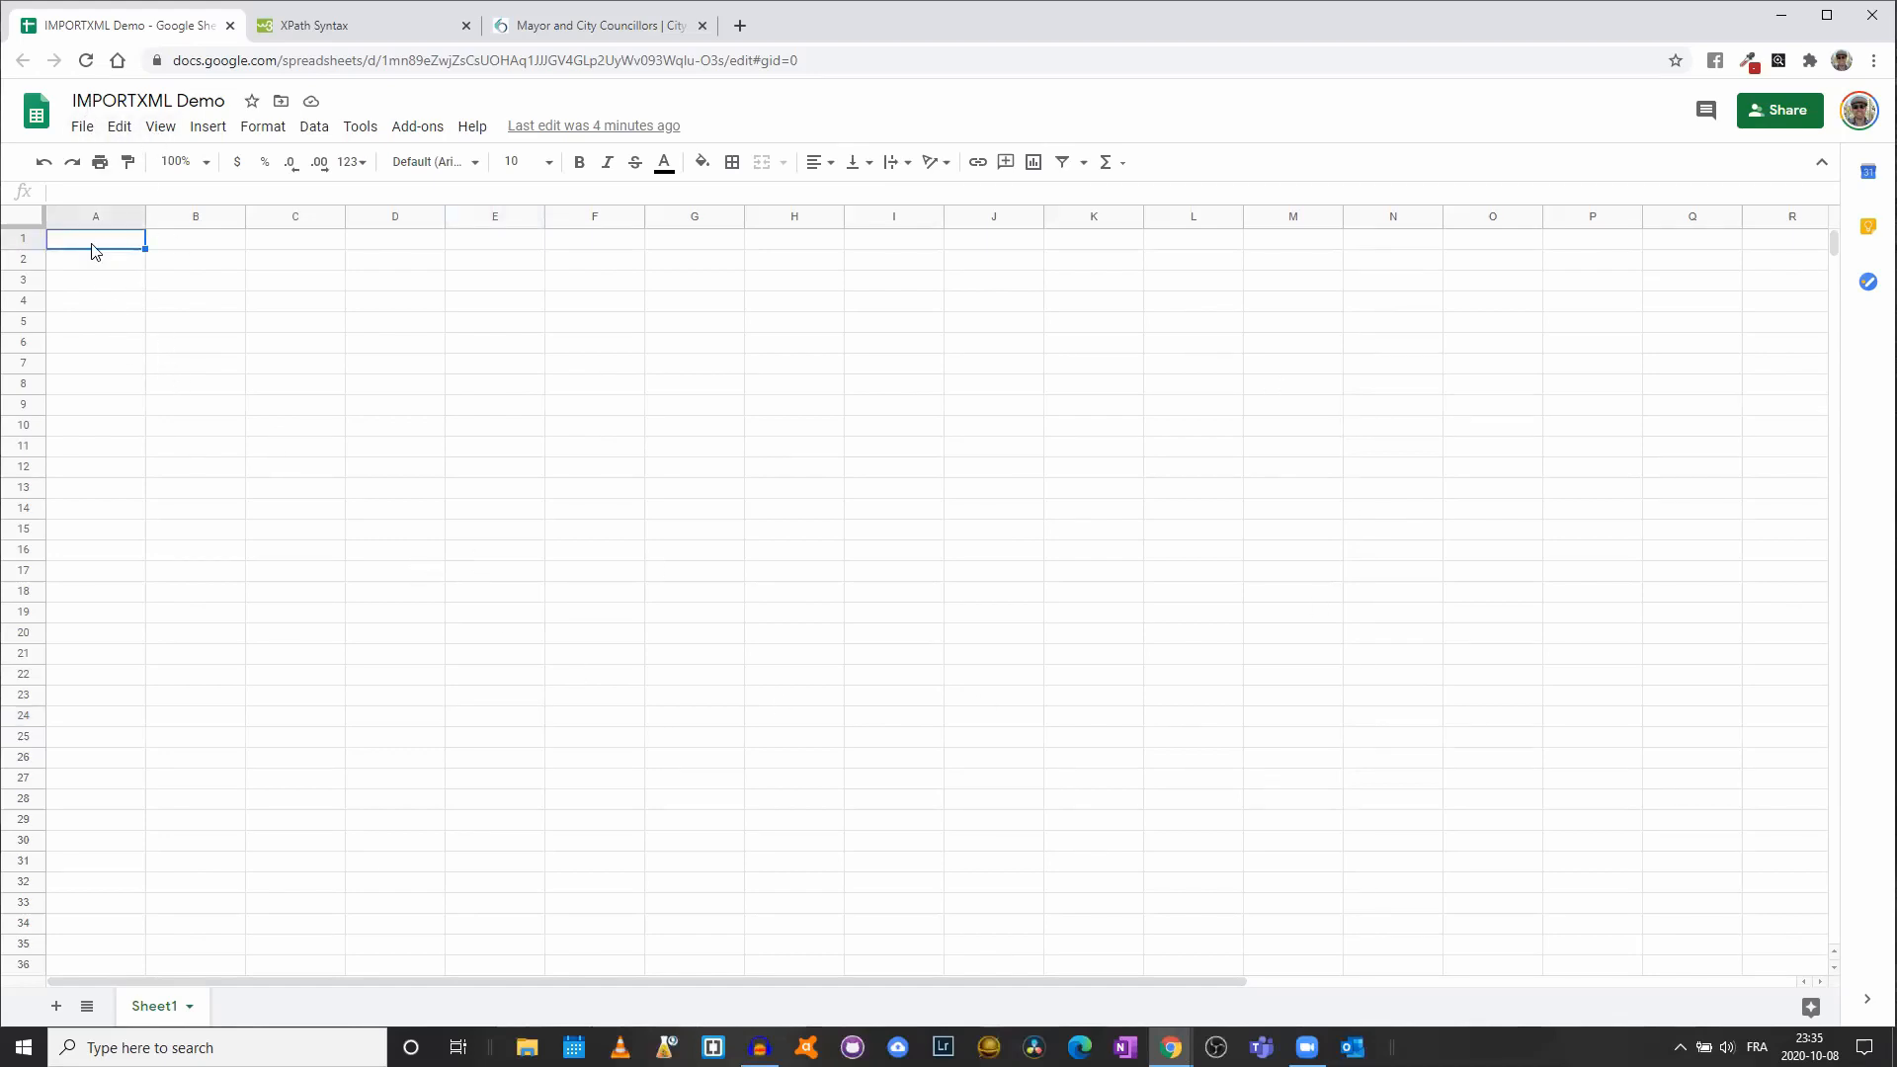
pyautogui.write('=IMPORT')
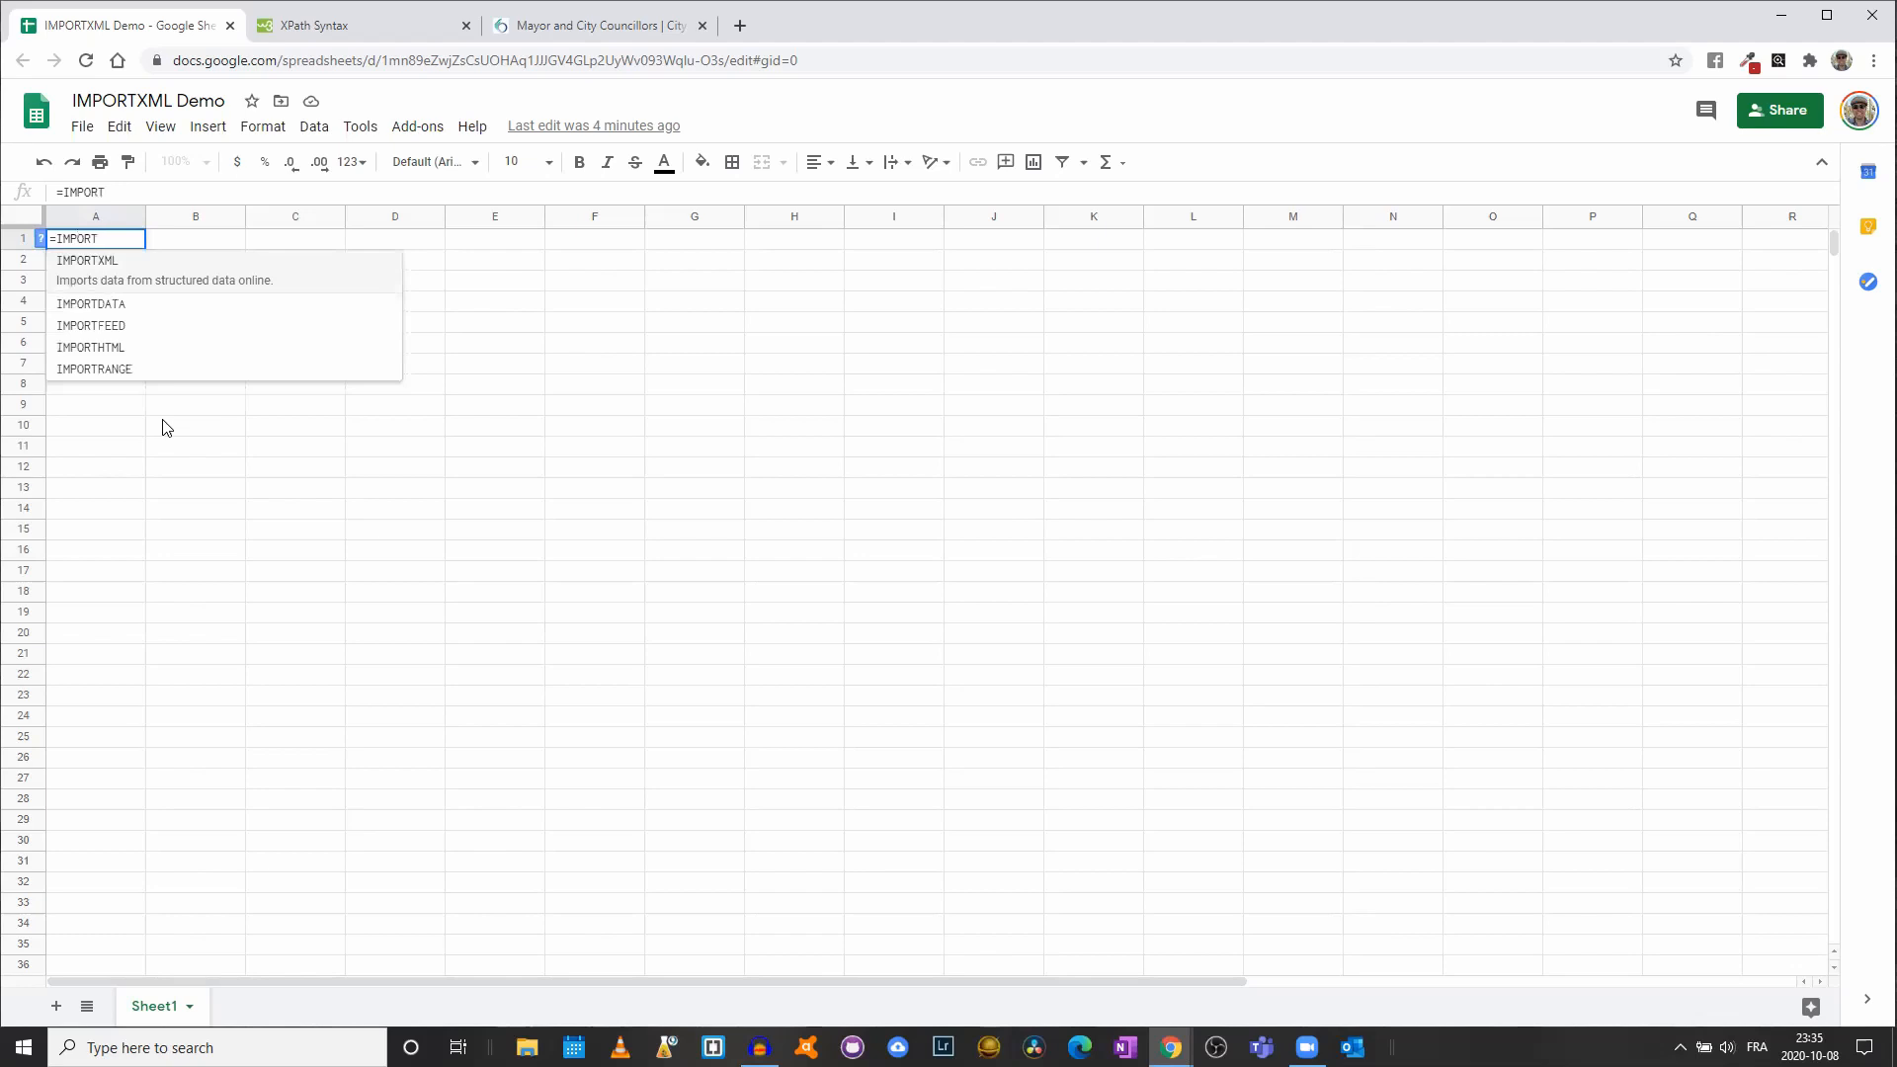
pyautogui.write('XML("')
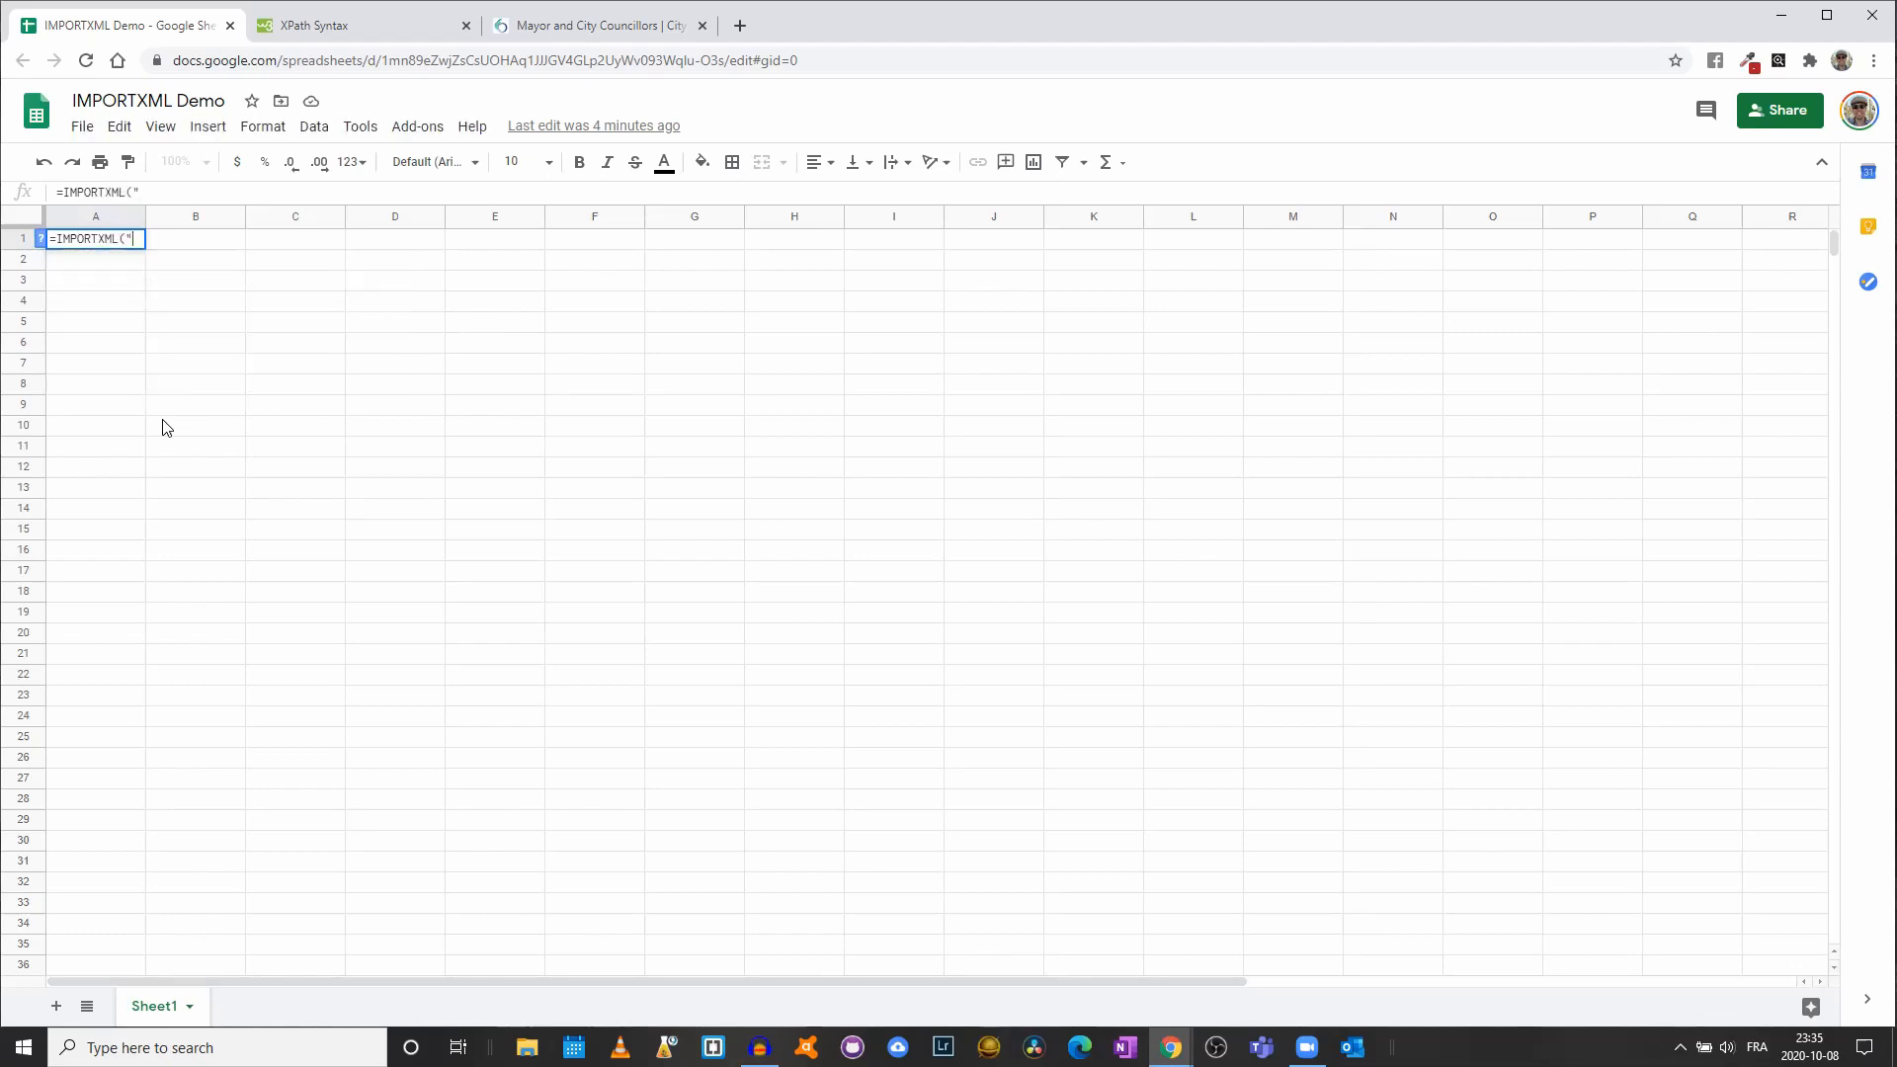
pyautogui.hotkey('ctrl', 'v')
pyautogui.write('"')
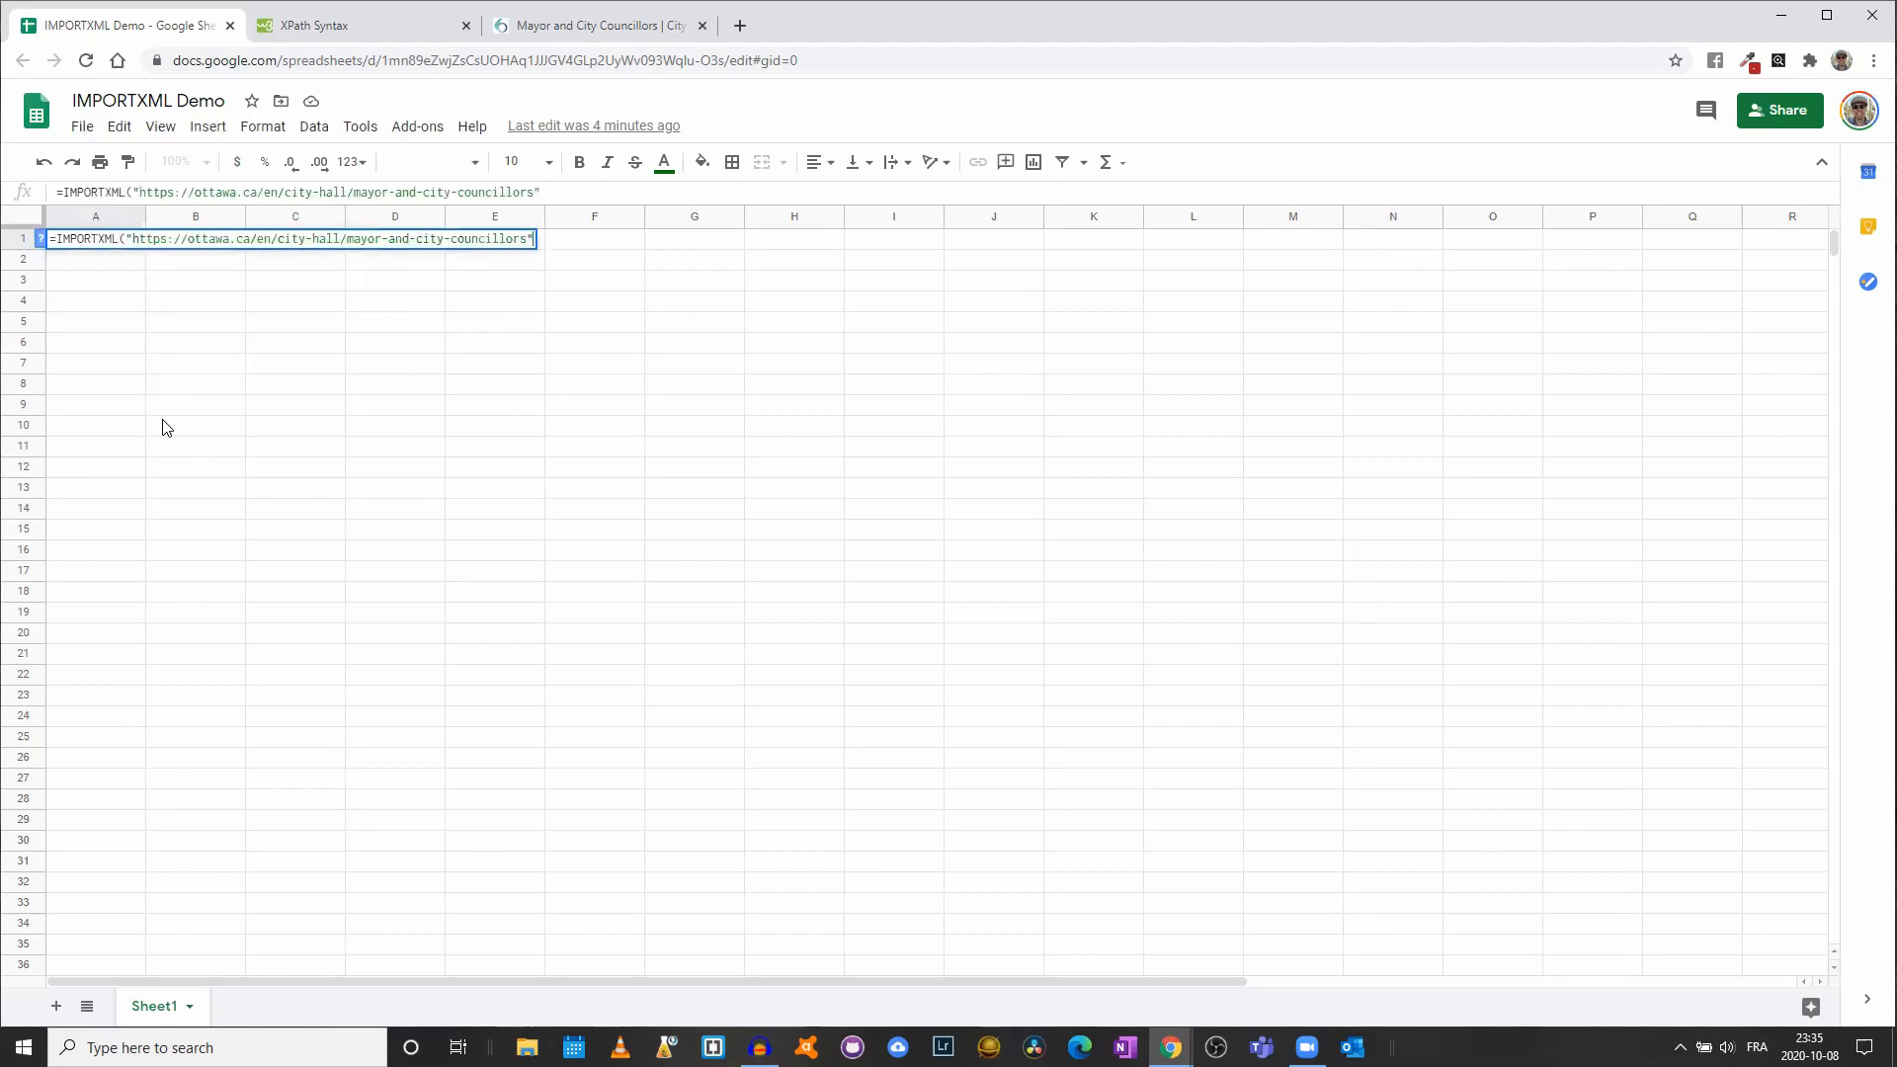
pyautogui.write('; "')
# - Review XPath node selection on W3Schools, then finish A1's formula with the query "//h3"
pyautogui.click(399, 32)
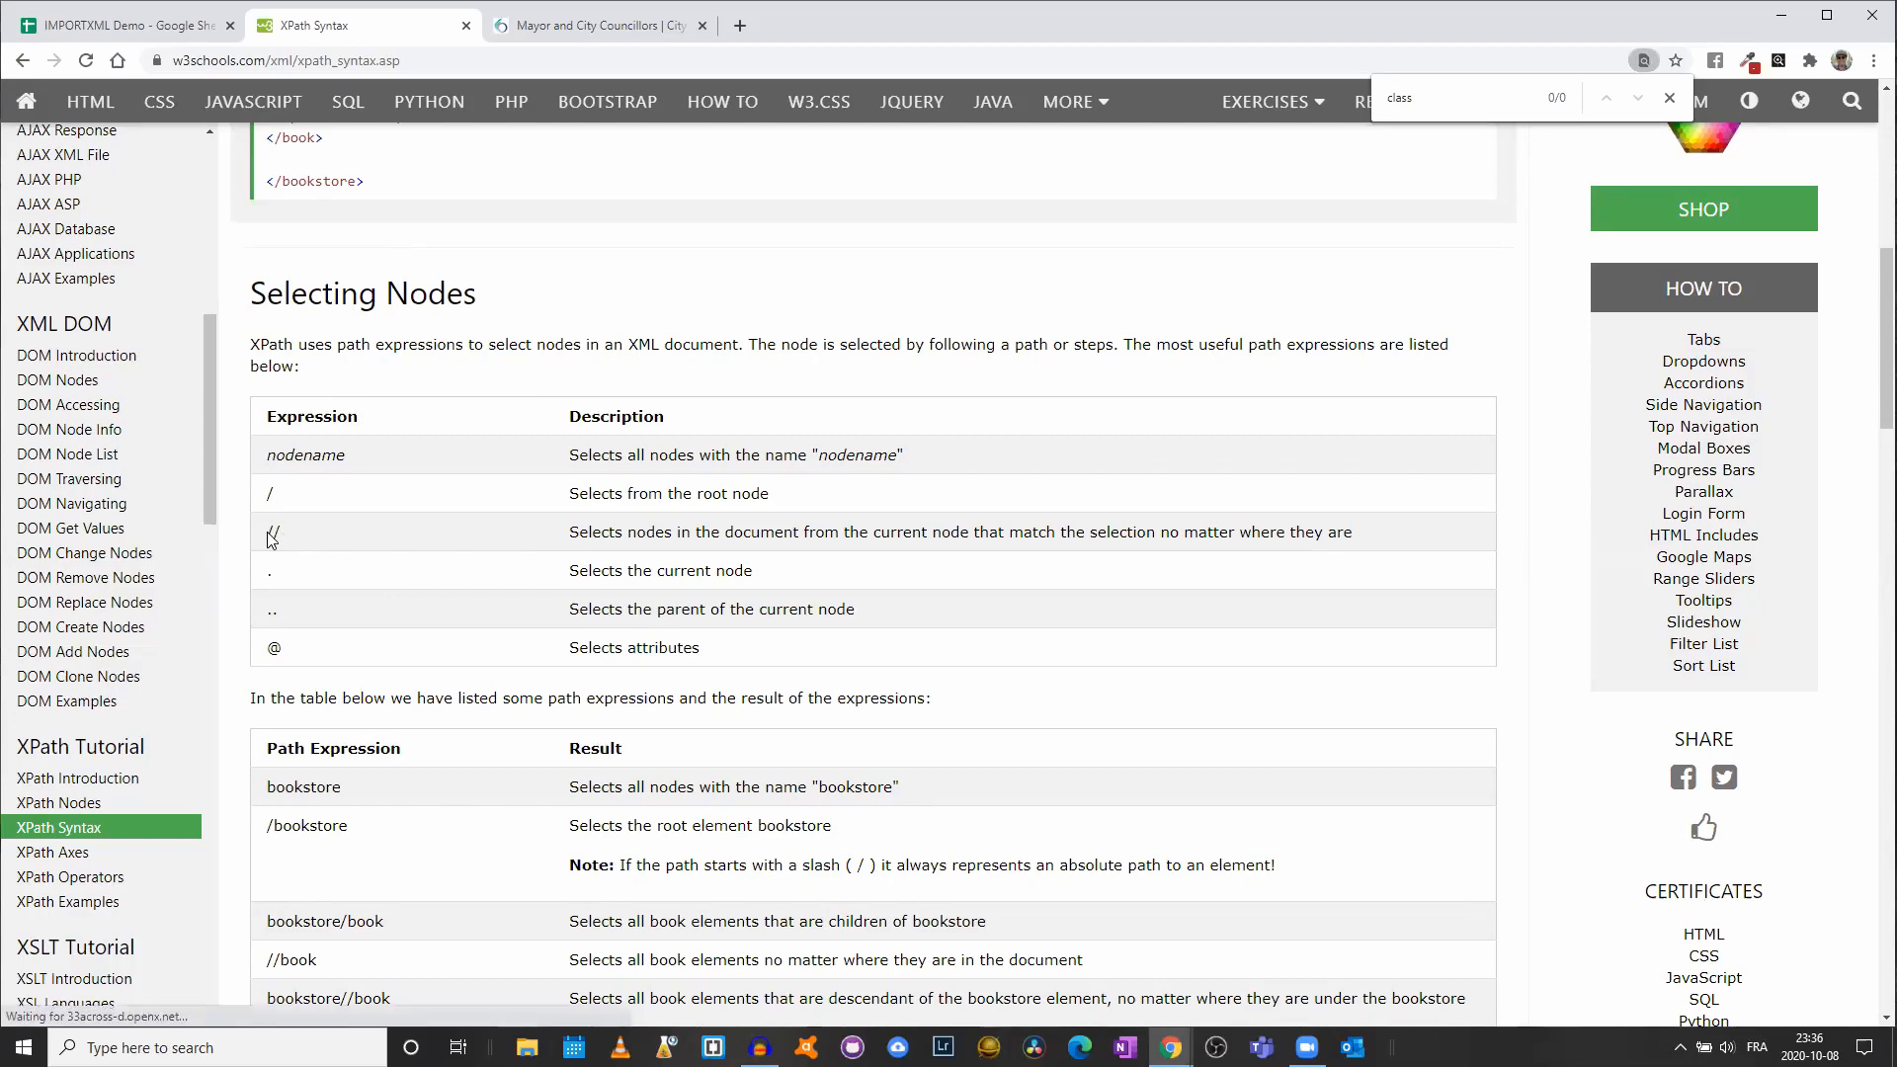
pyautogui.click(114, 24)
pyautogui.write('//h3"')
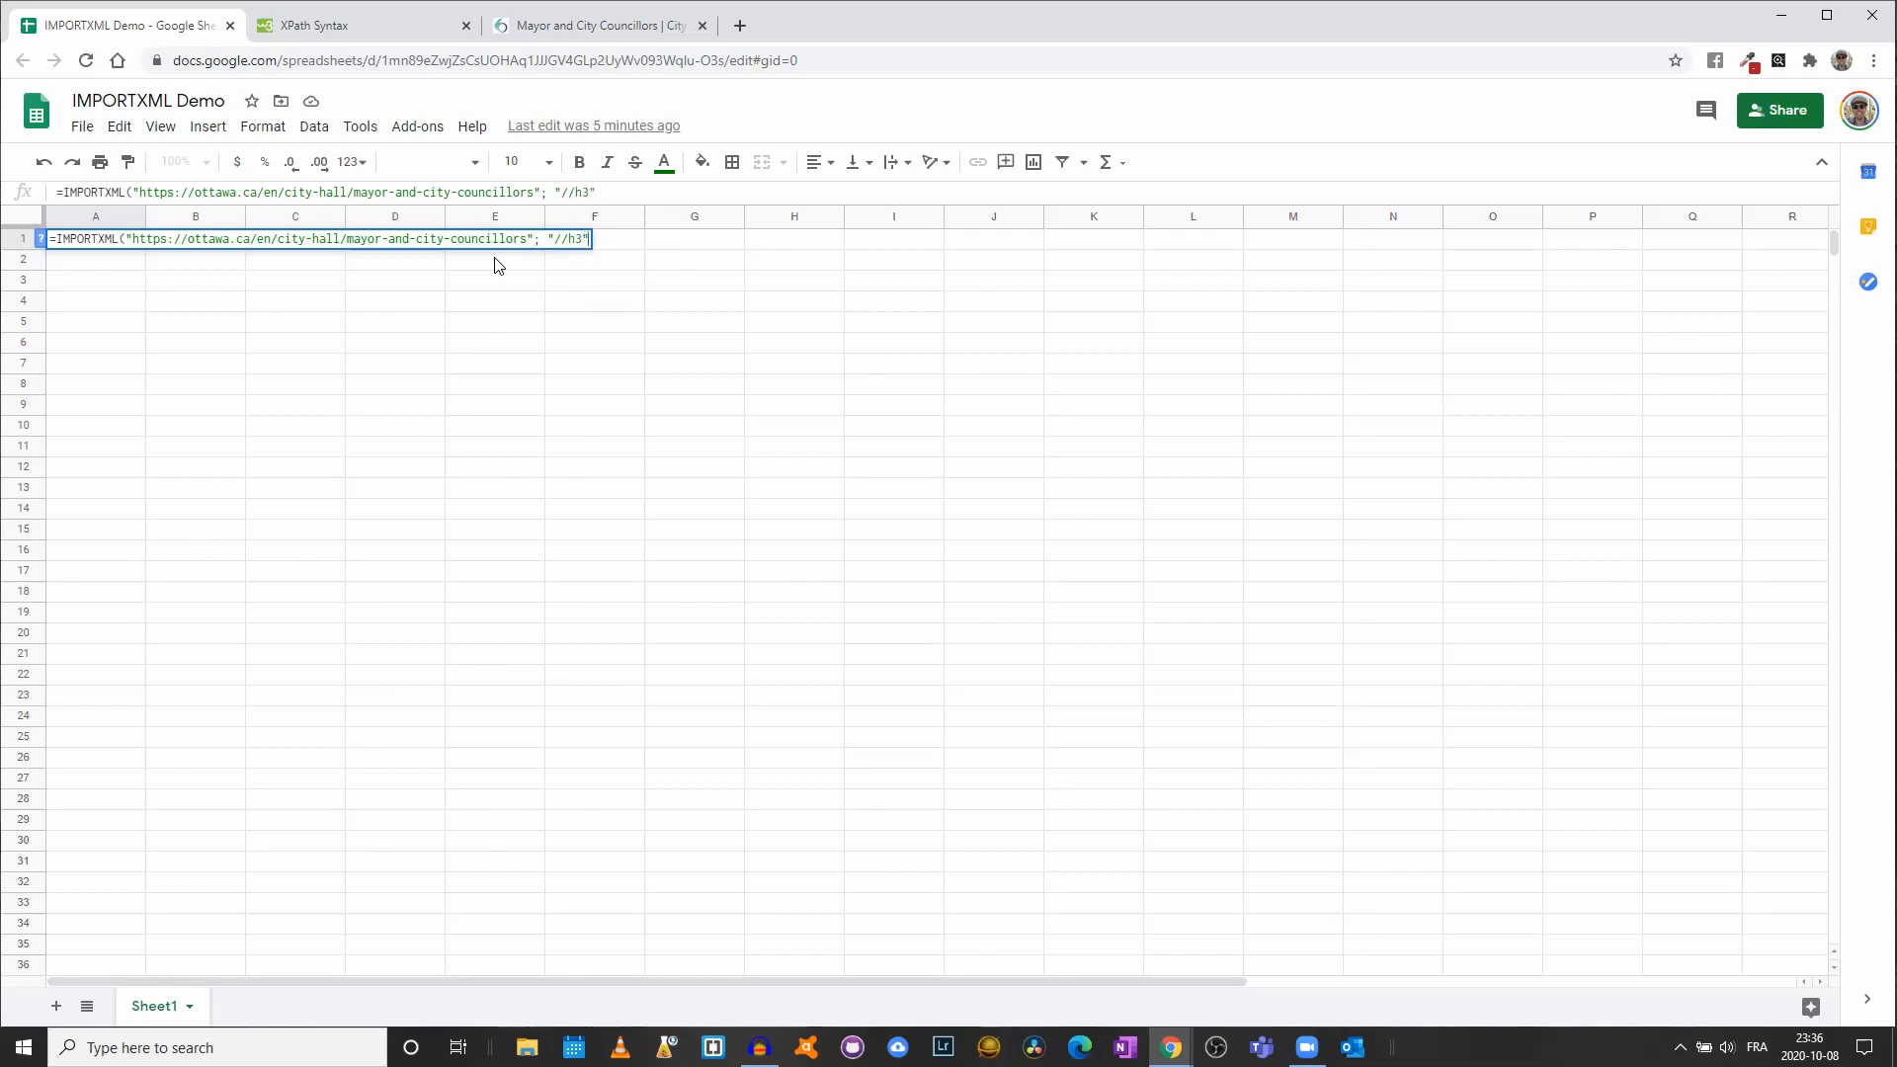
pyautogui.write(')')
# - Commit the //h3 formula and auto-fit column A to the 24 imported councillor names
pyautogui.press('Return')
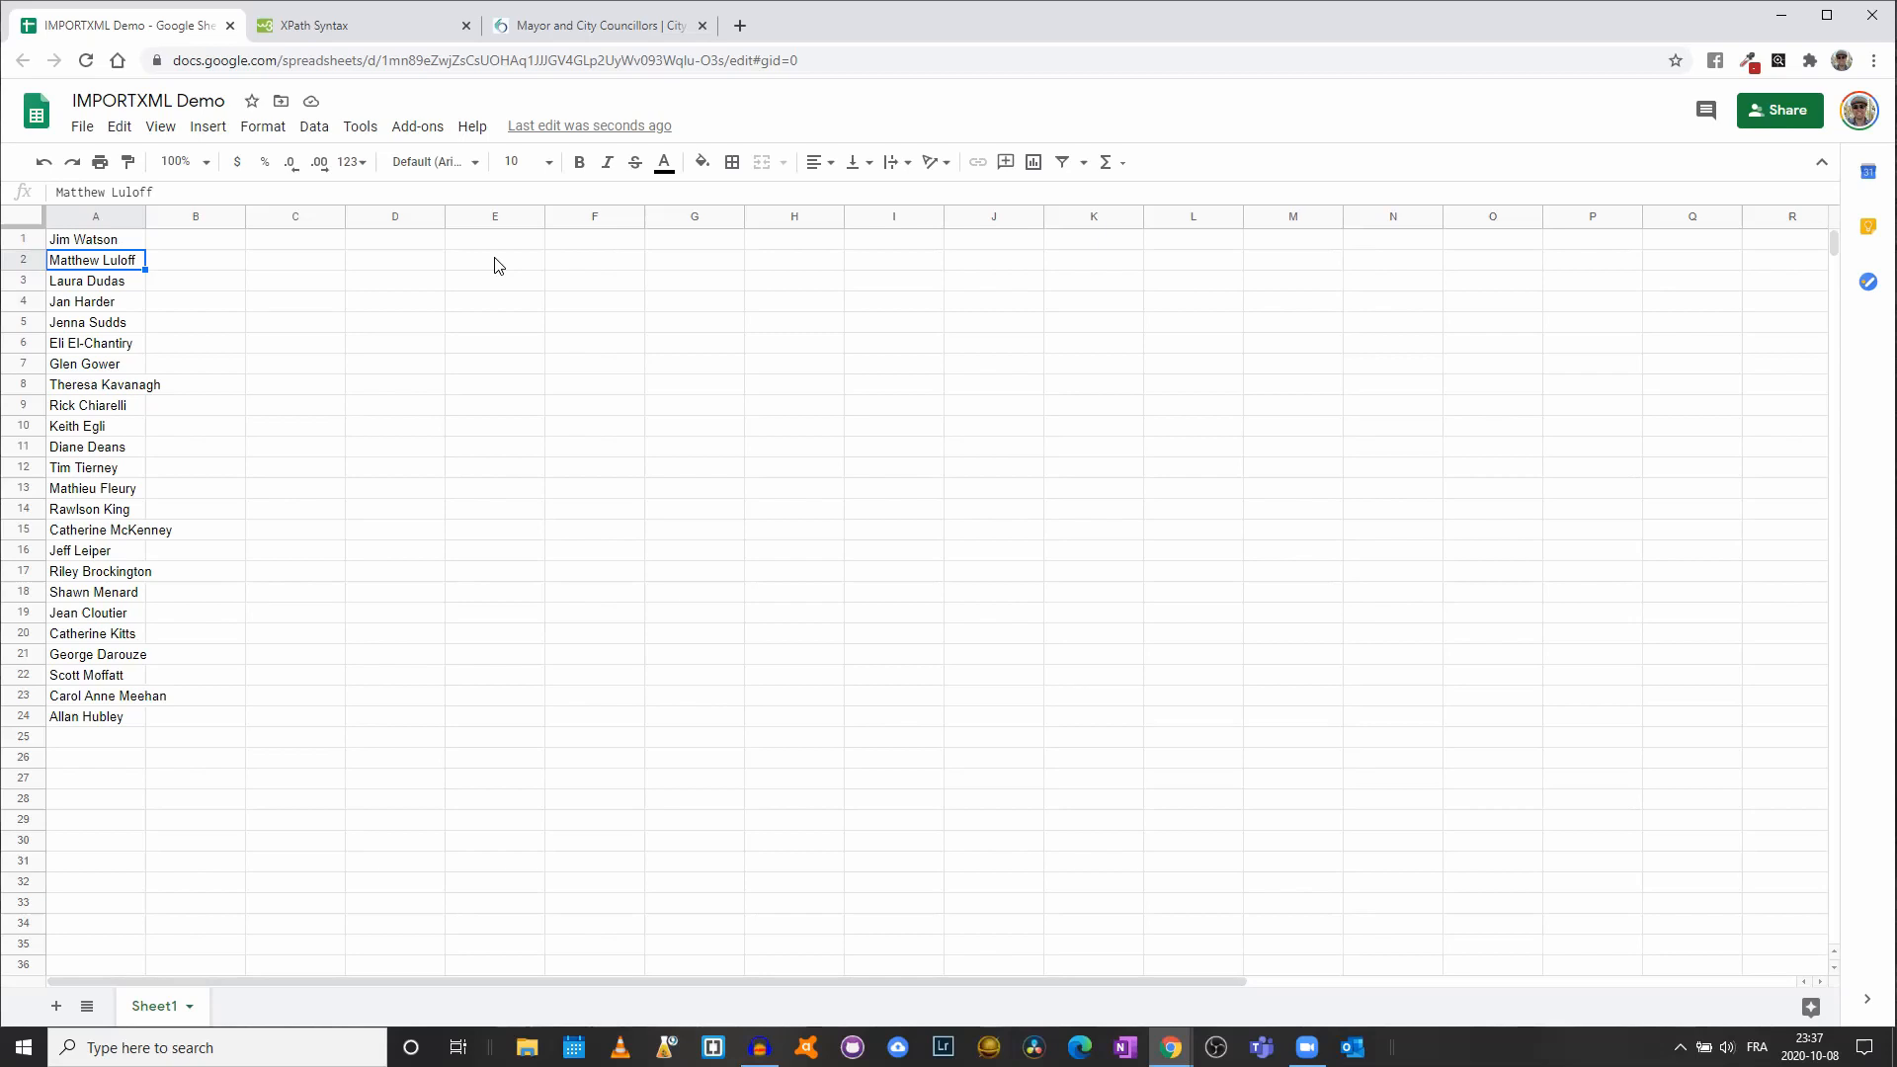
pyautogui.moveTo(145, 218); pyautogui.dragTo(145, 218)
pyautogui.doubleClick(146, 219)
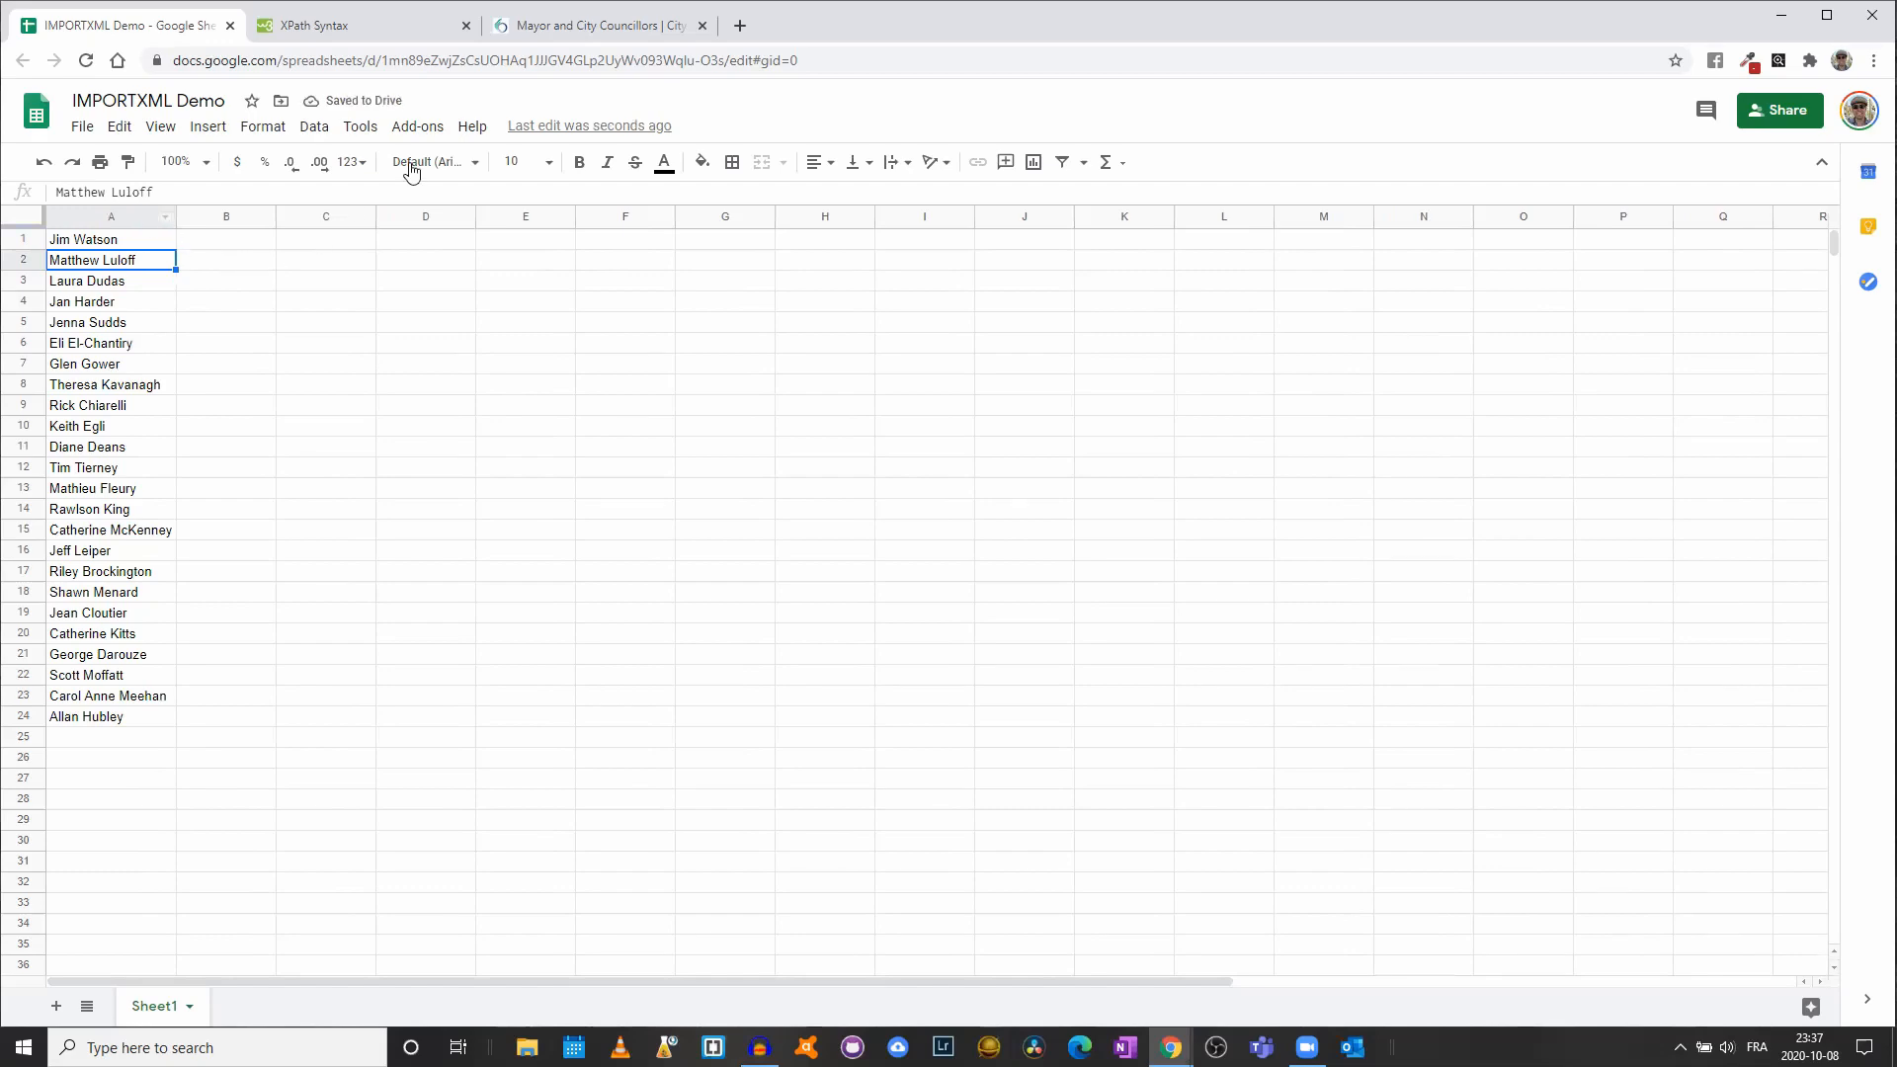
pyautogui.click(565, 29)
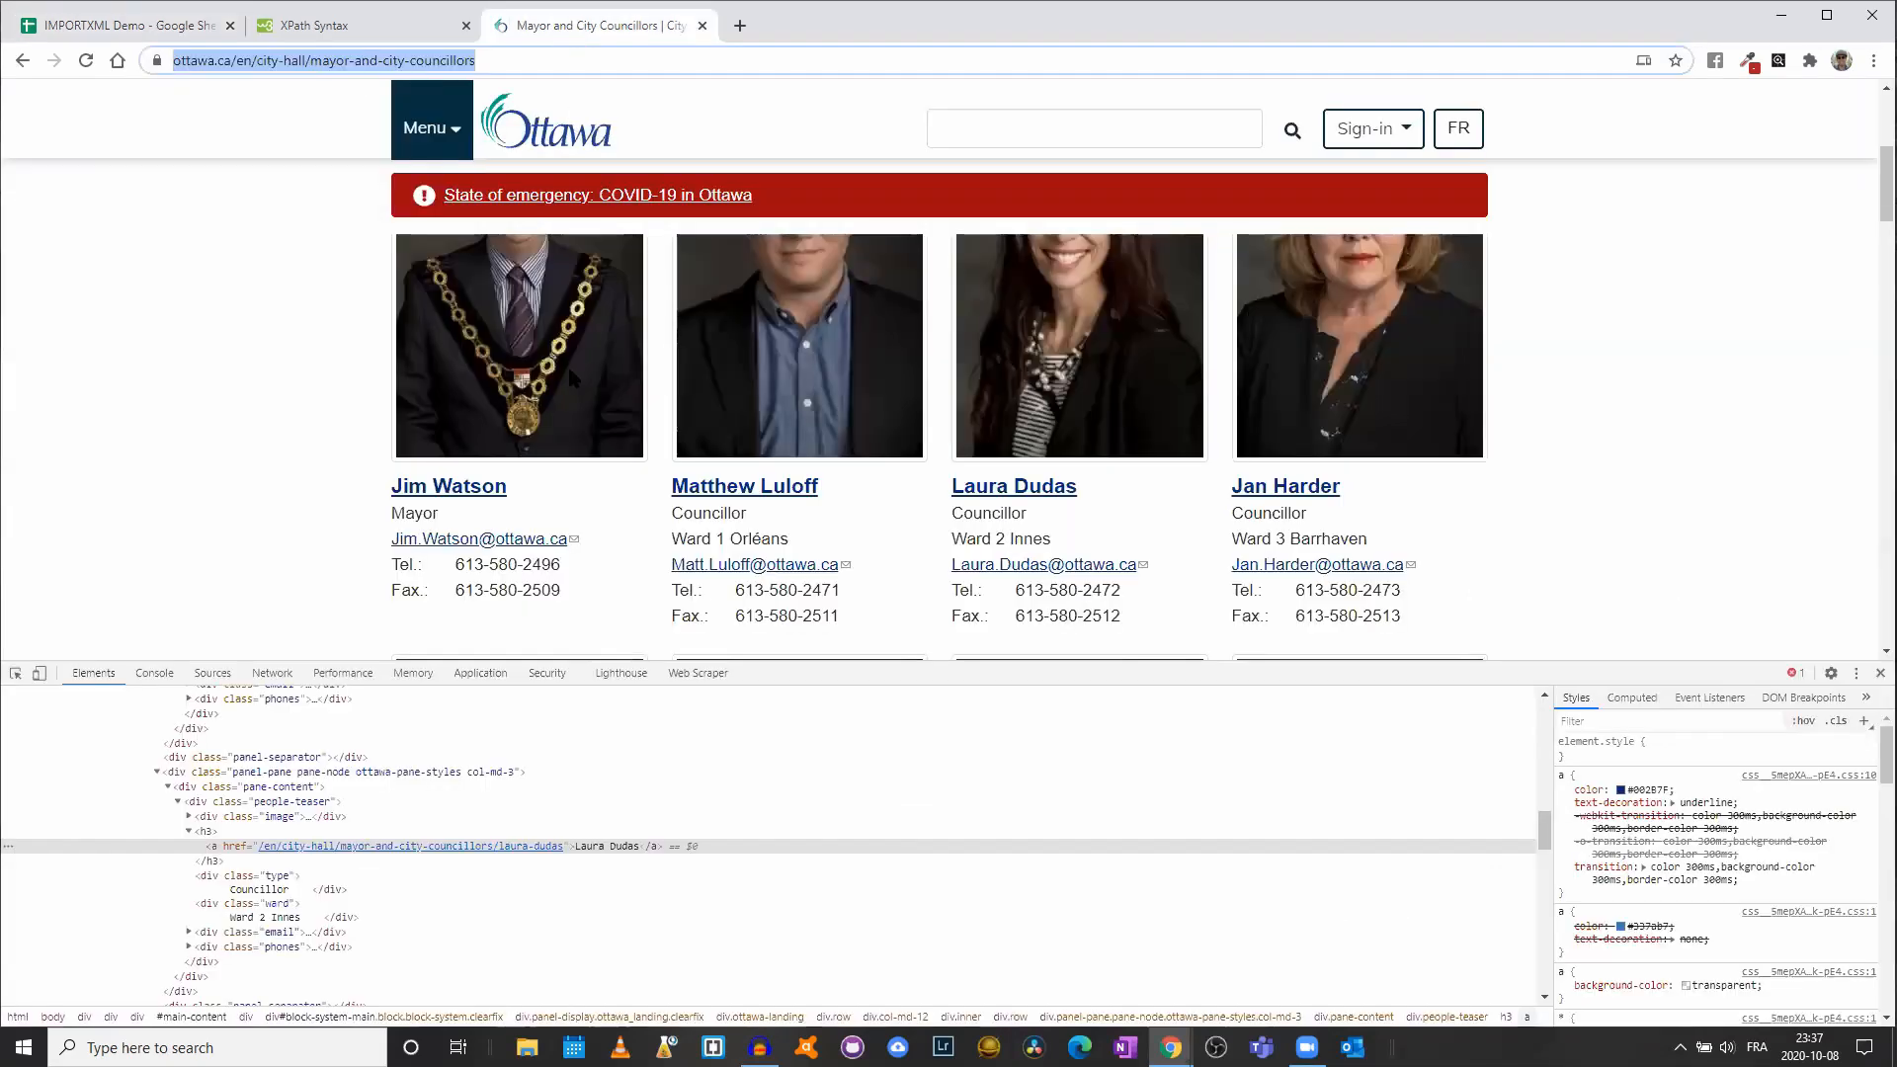
# - Inspect the Ward 1 Orléans line in DevTools, revealing it is a div with class 'ward'
pyautogui.click(1879, 673)
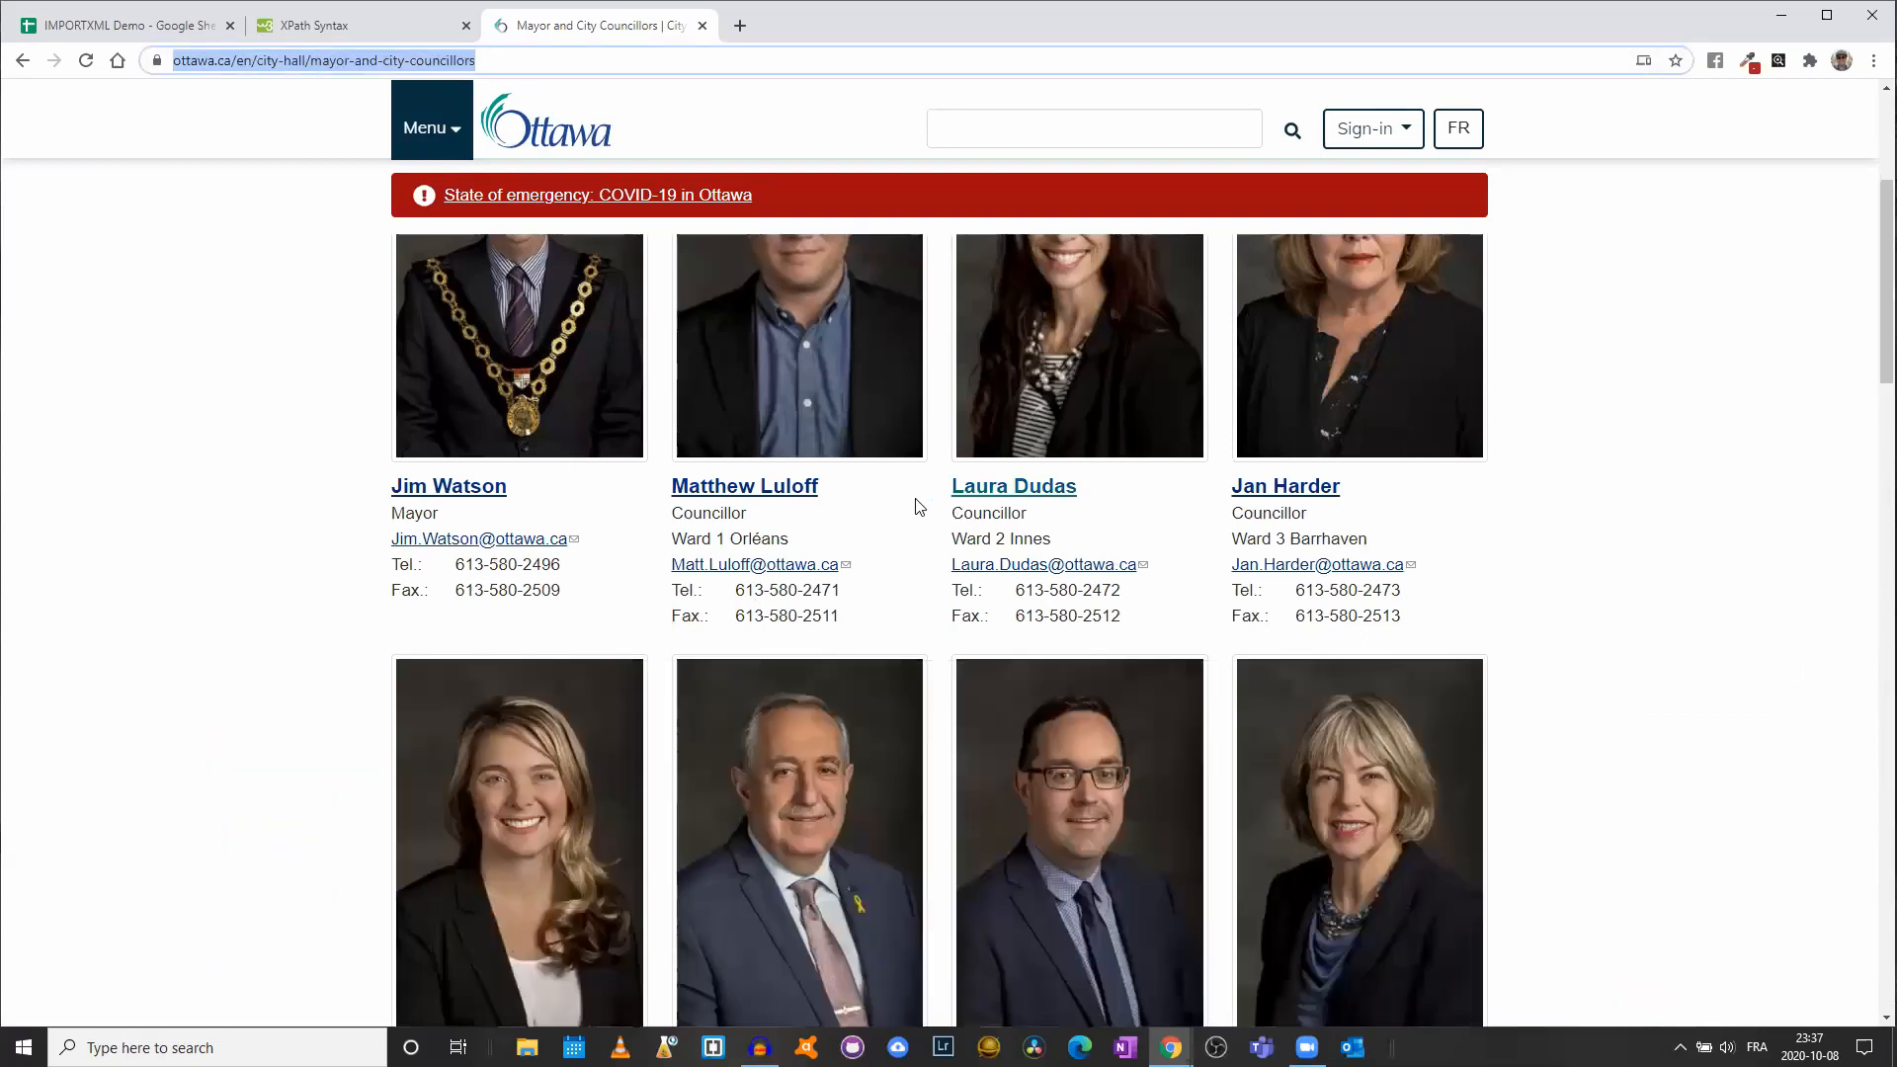
pyautogui.rightClick(836, 524)
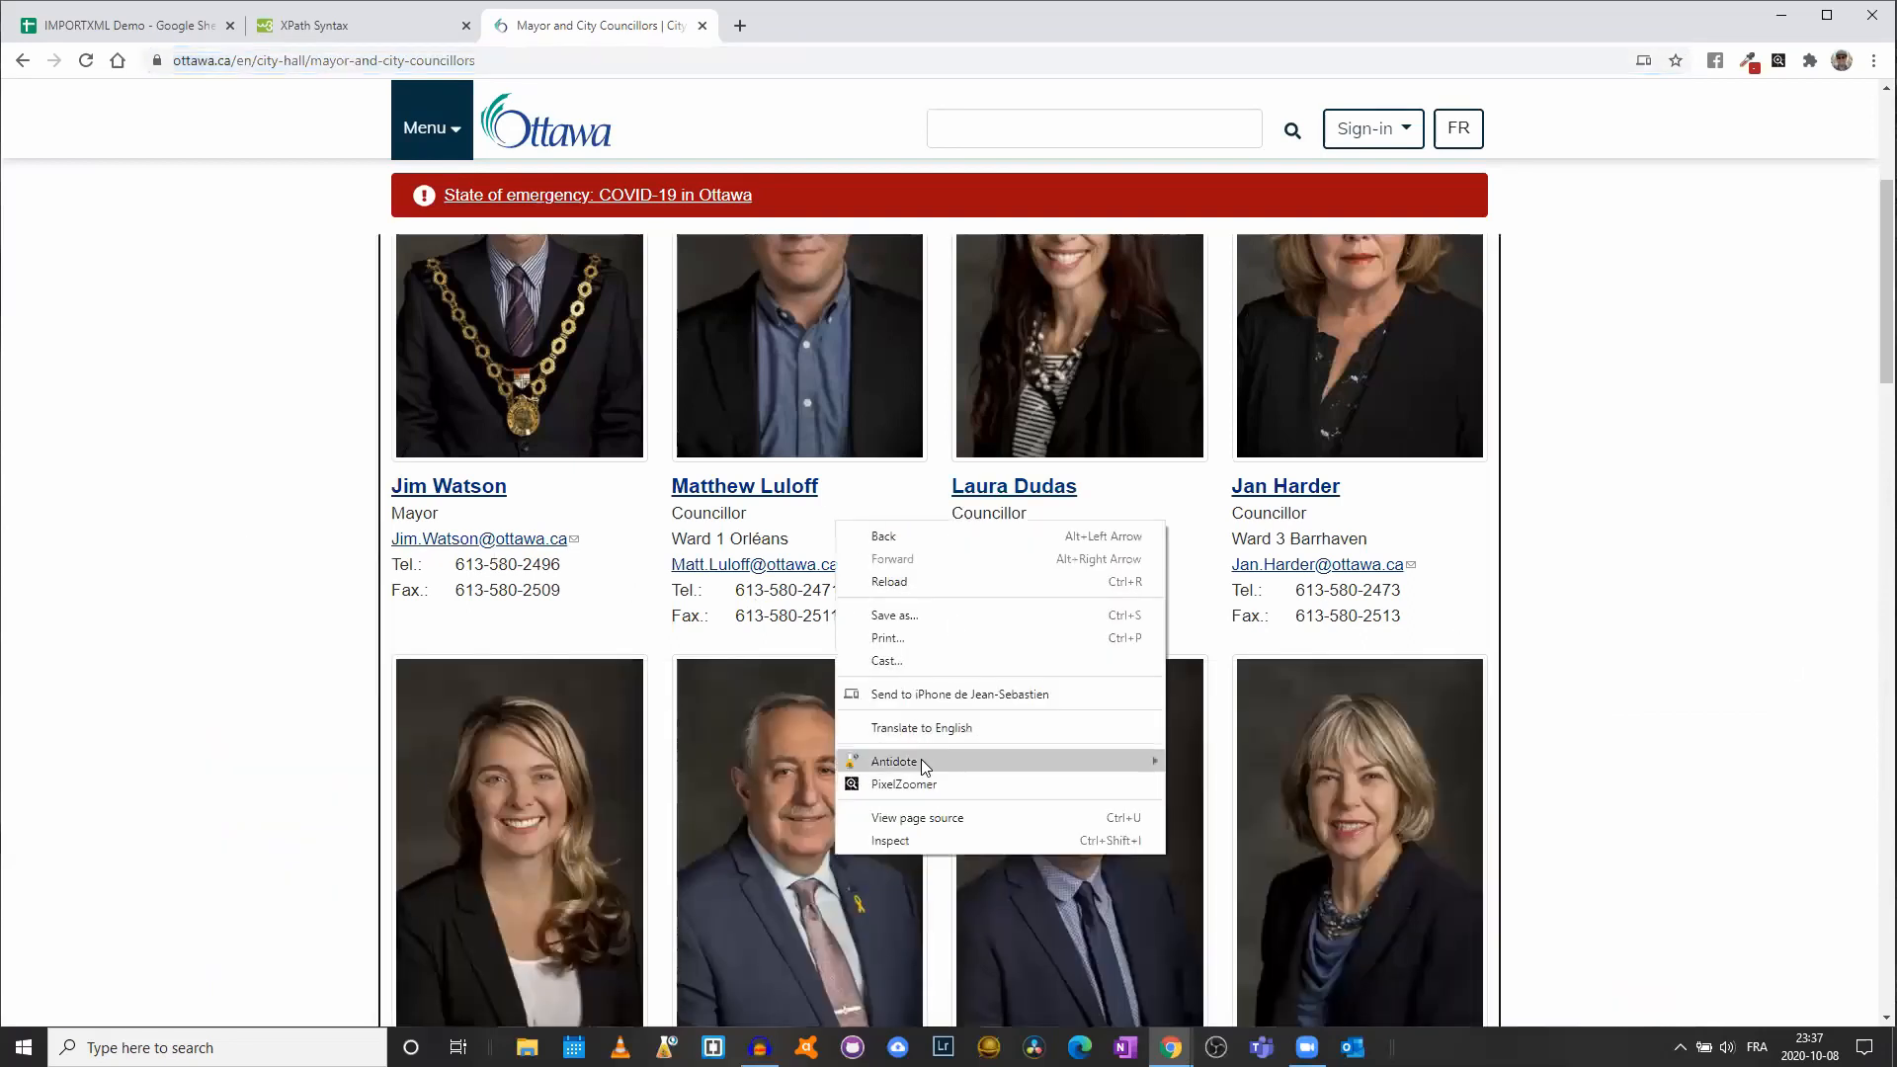
pyautogui.click(930, 840)
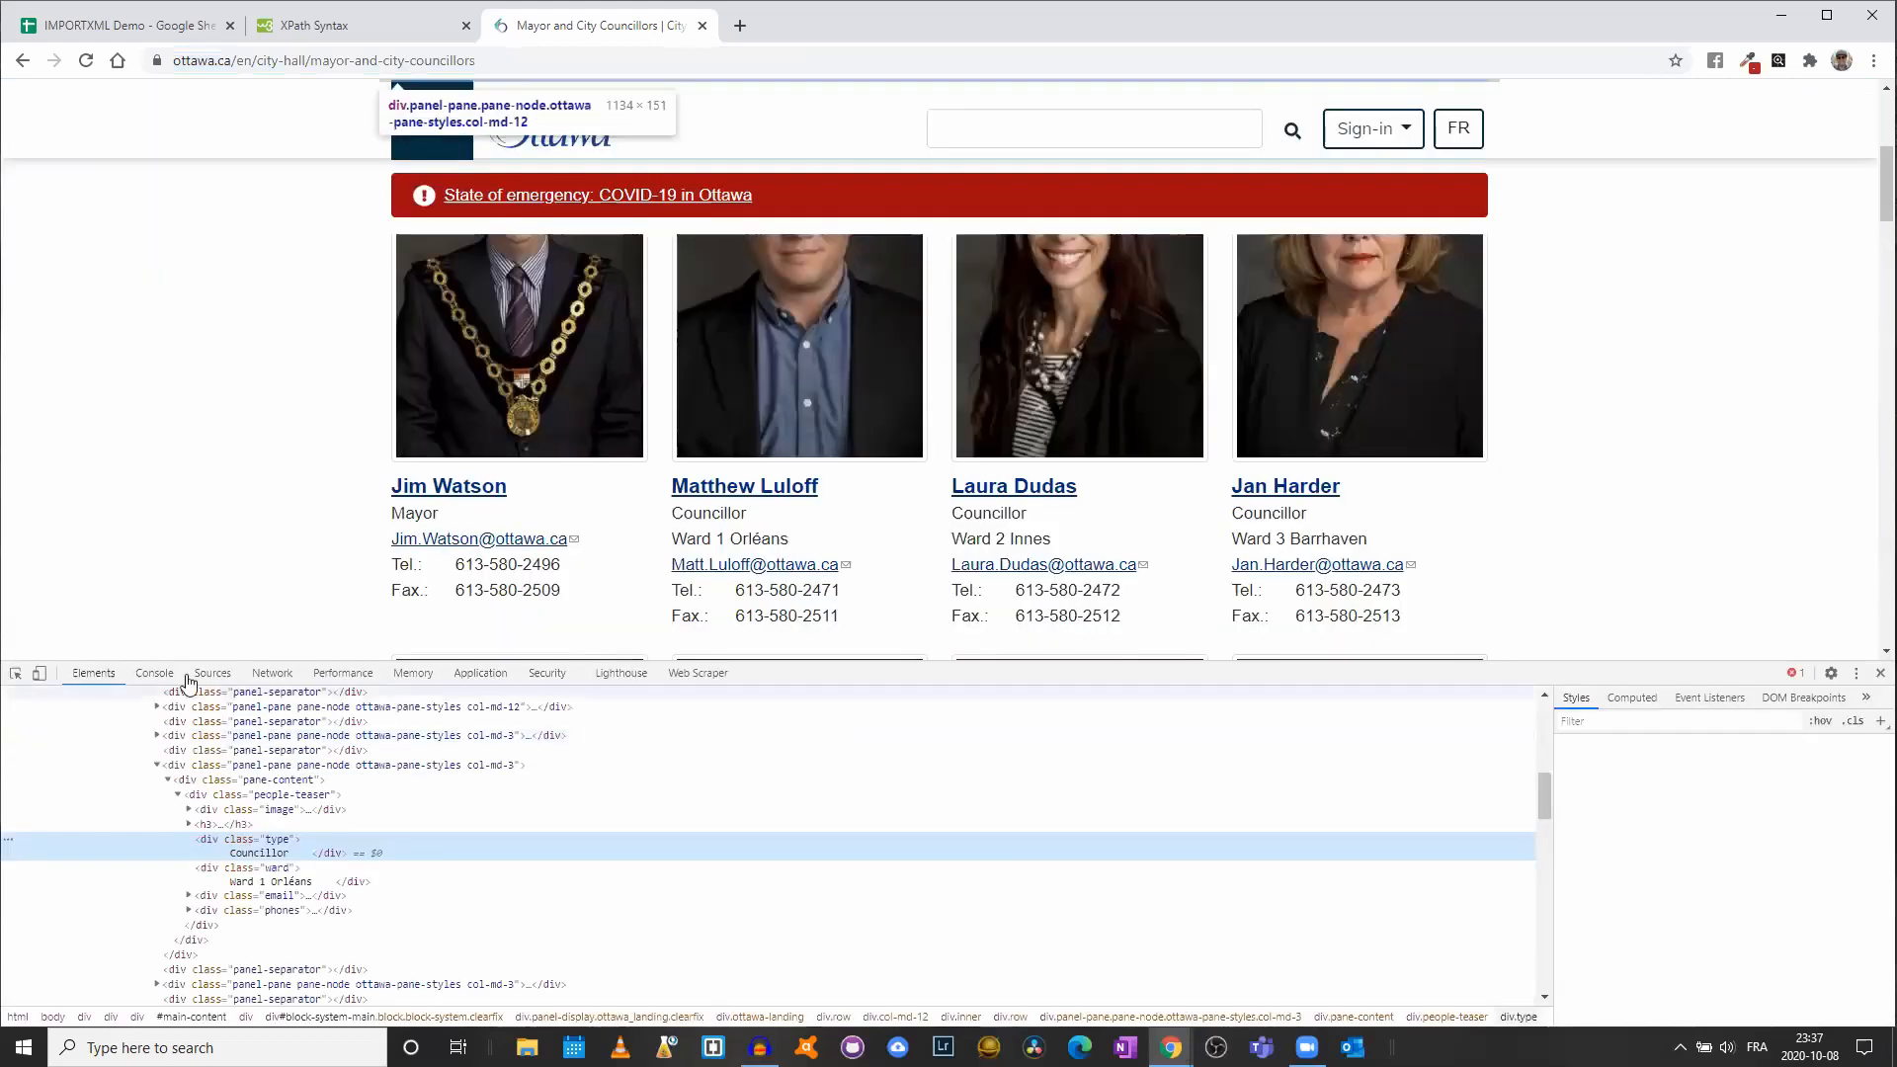
pyautogui.click(15, 673)
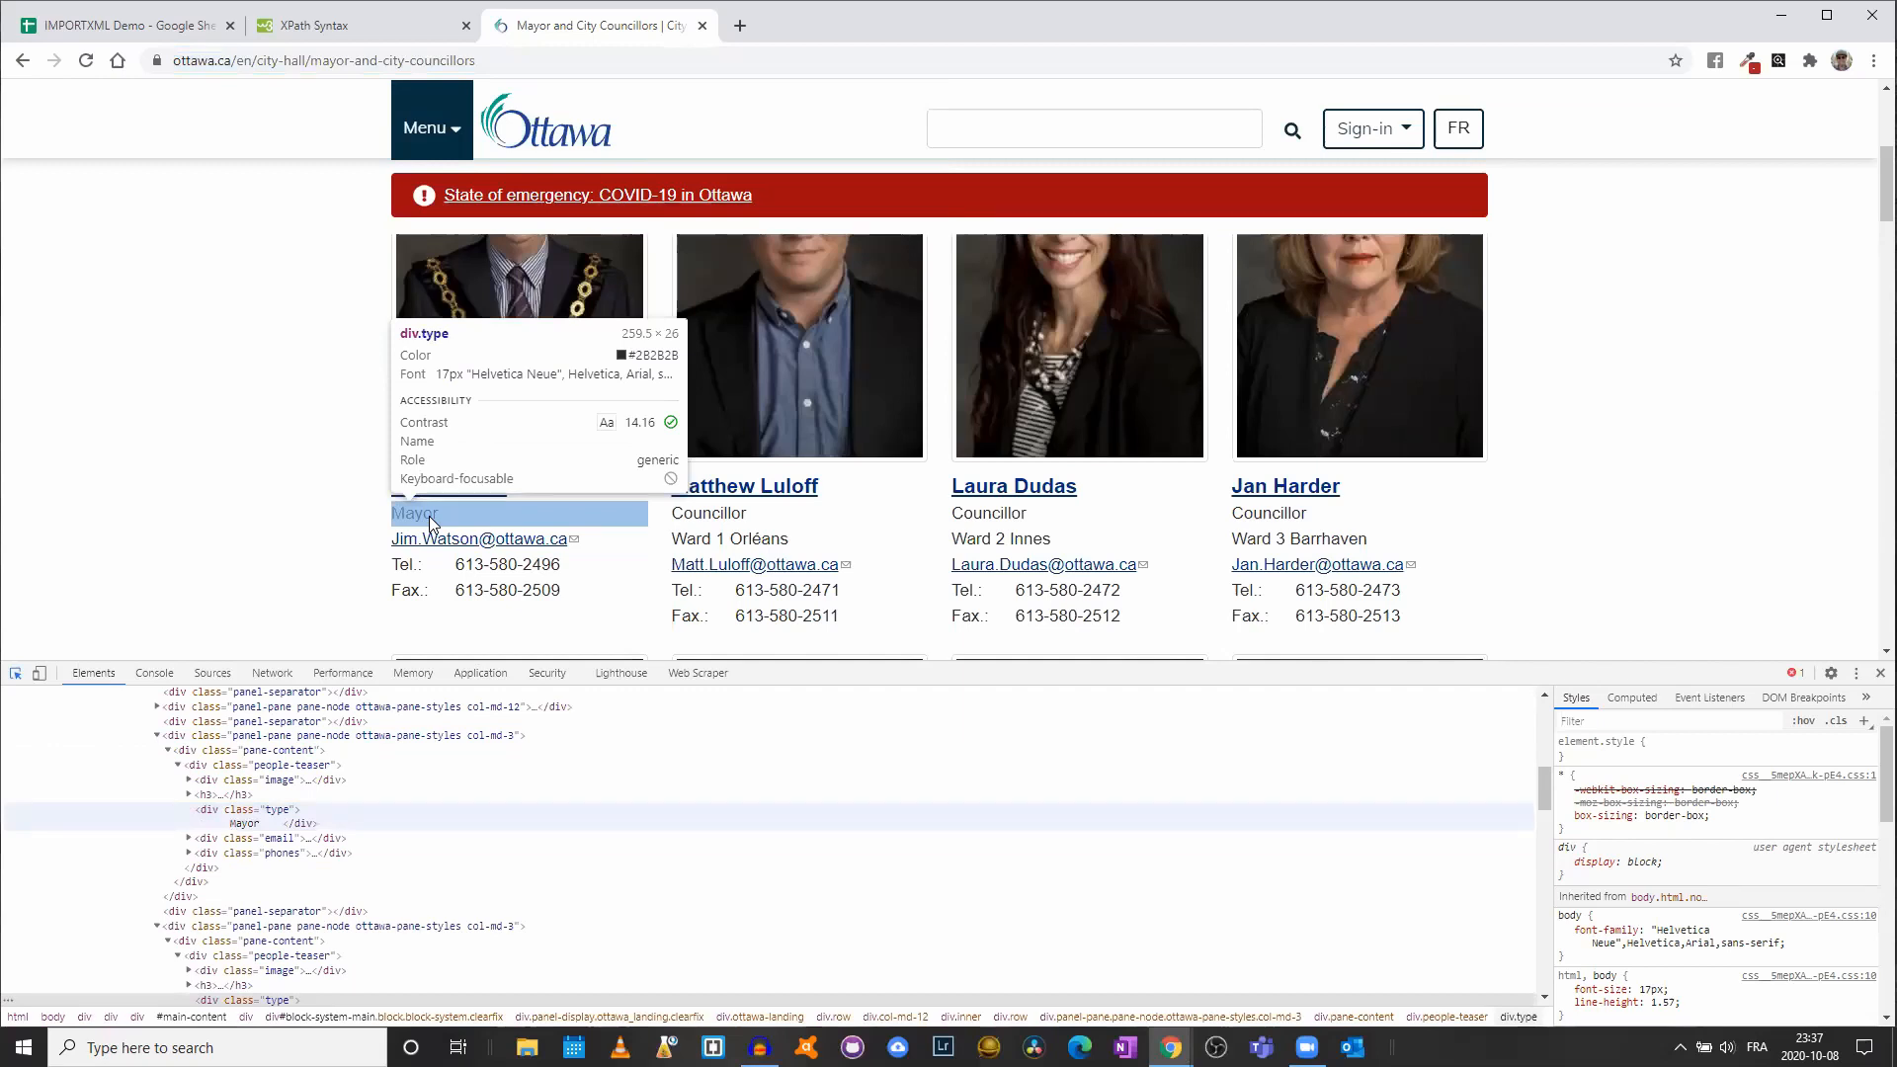
pyautogui.click(706, 546)
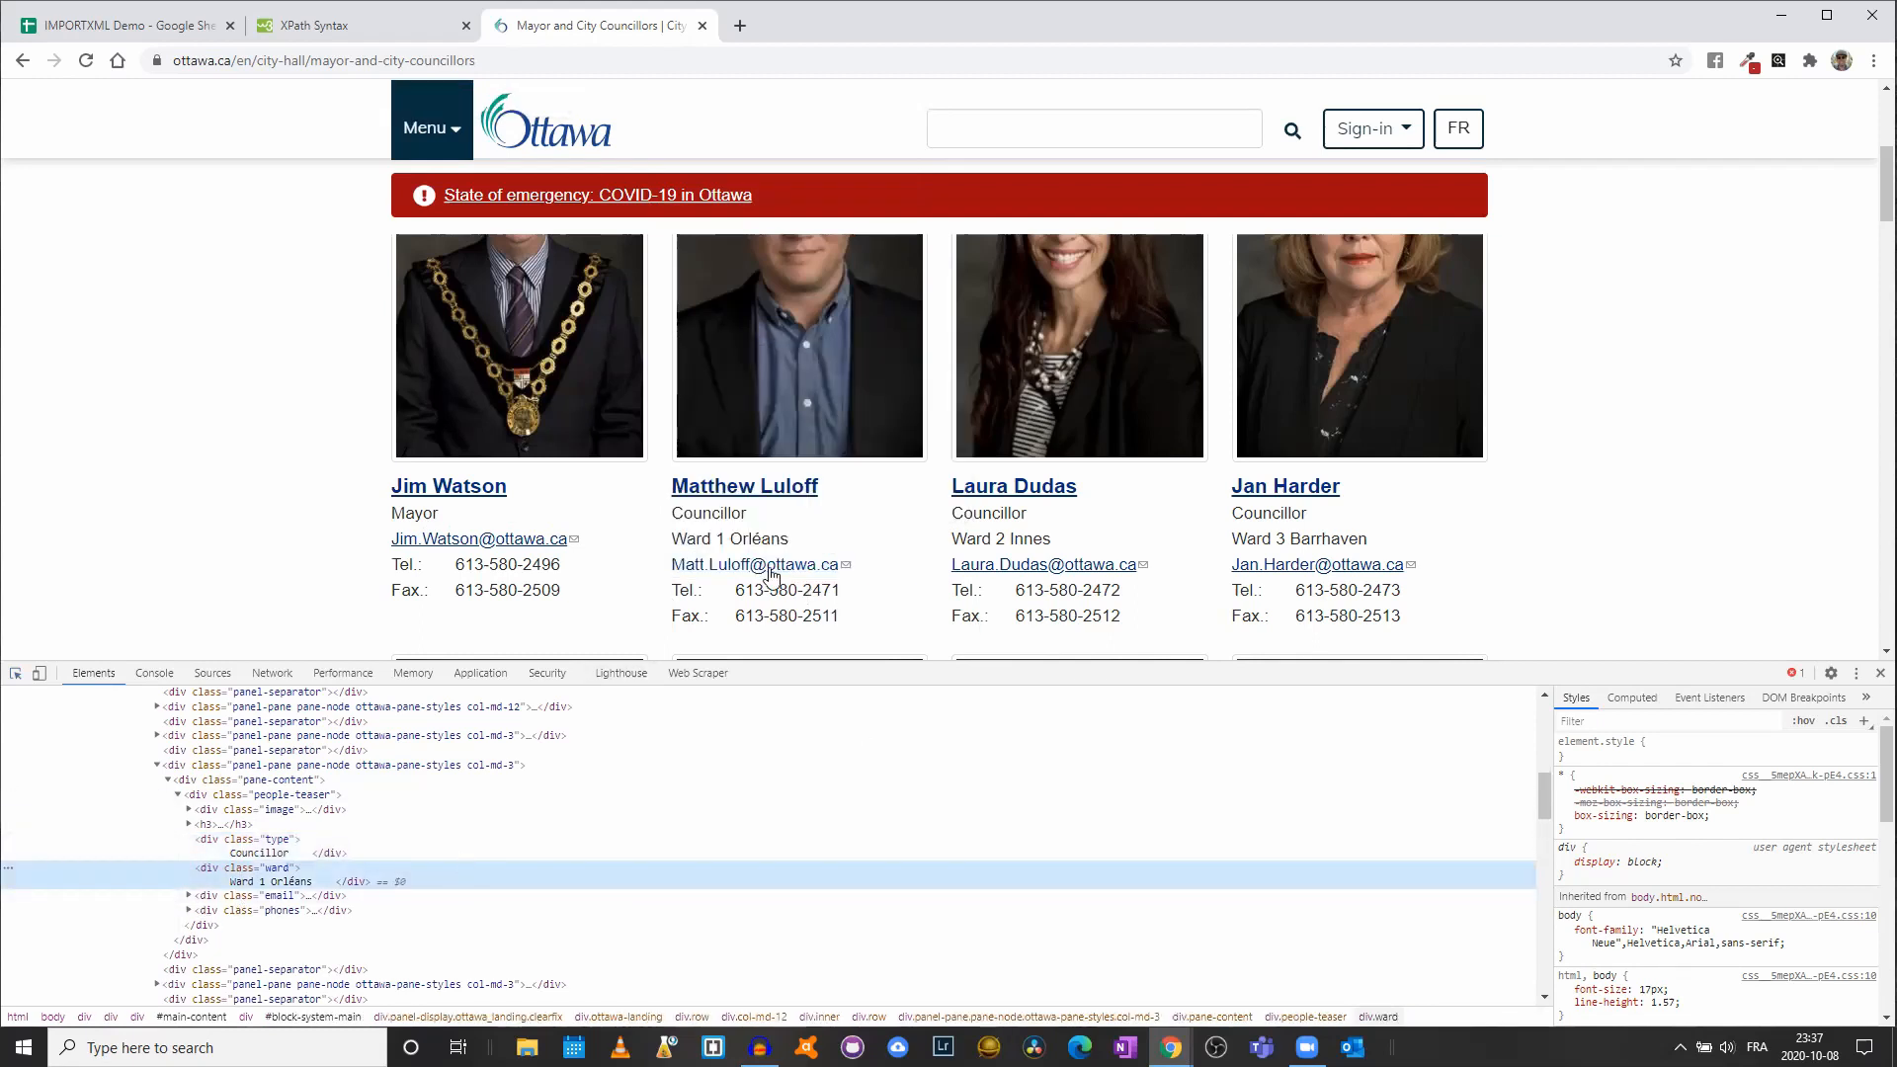
pyautogui.click(20, 676)
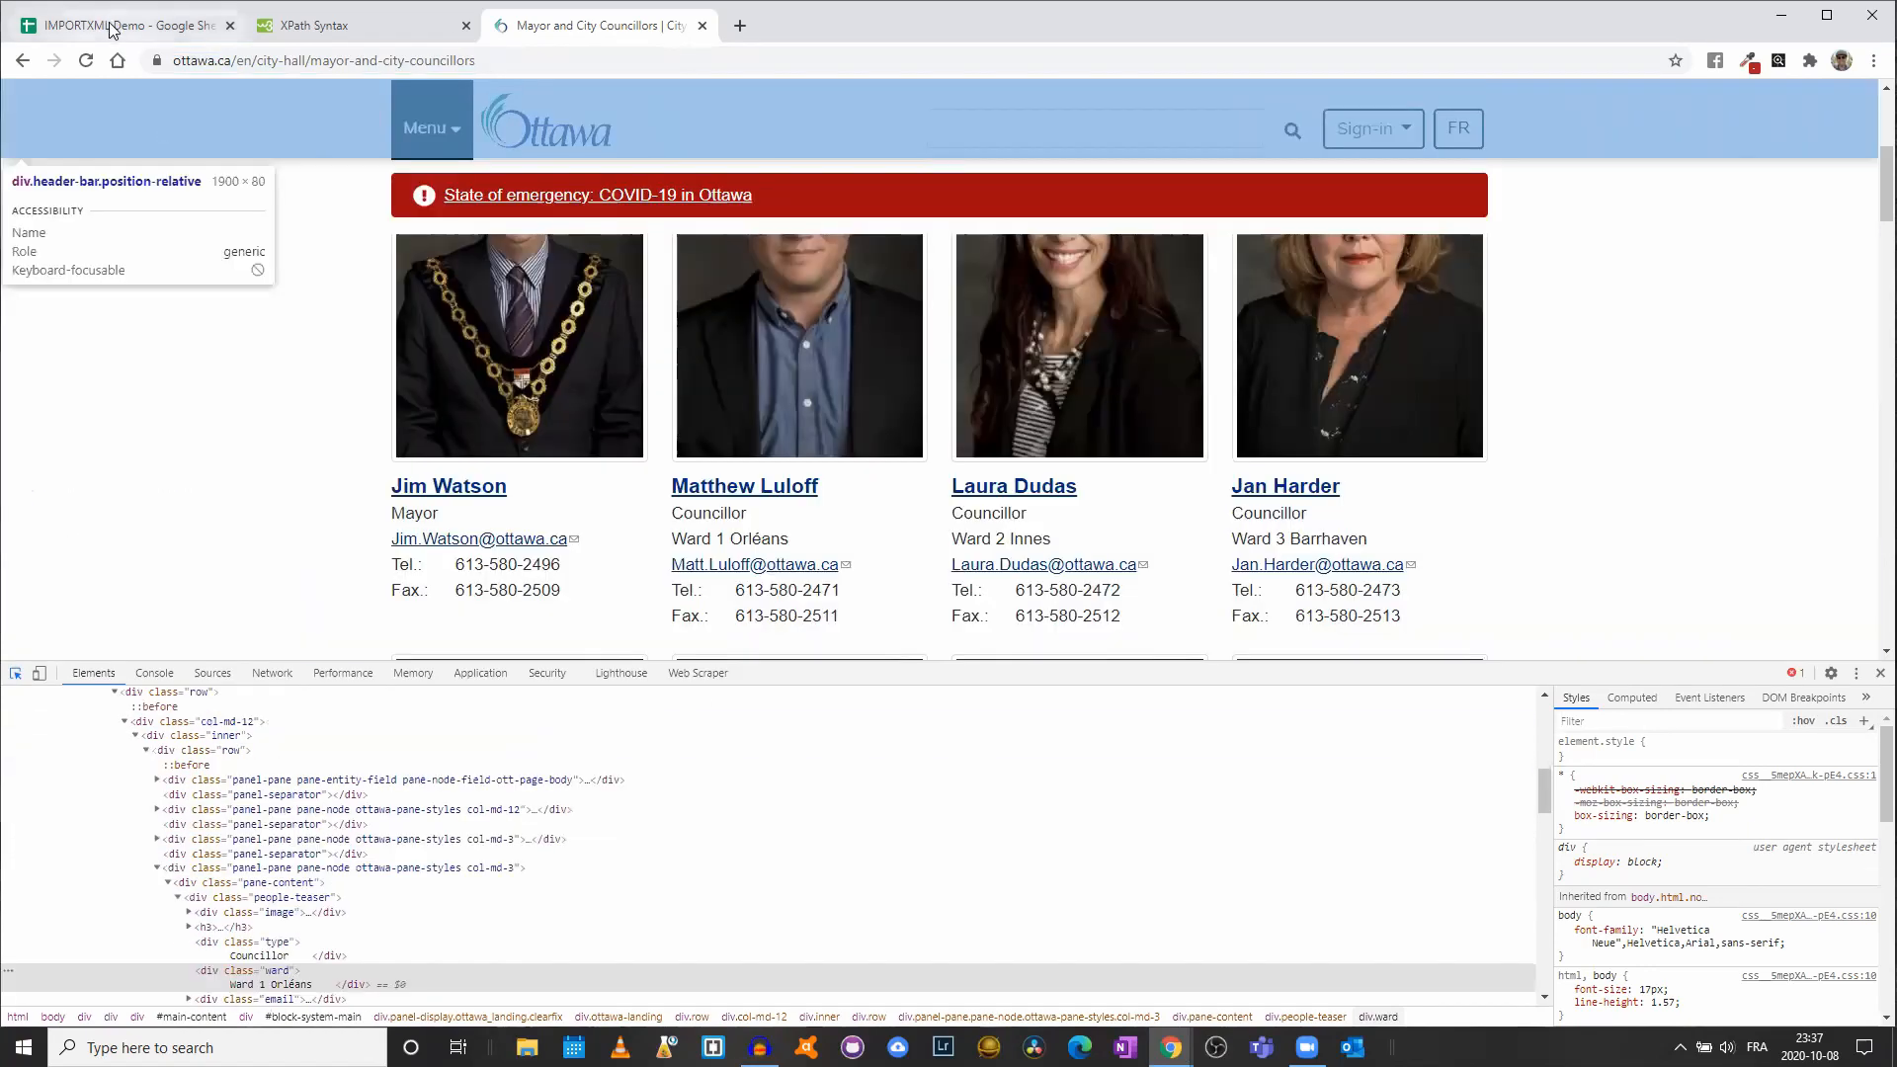
pyautogui.click(112, 30)
# - Begin an IMPORTXML formula in B1 with the councillors page URL and the query "//div["
pyautogui.doubleClick(226, 241)
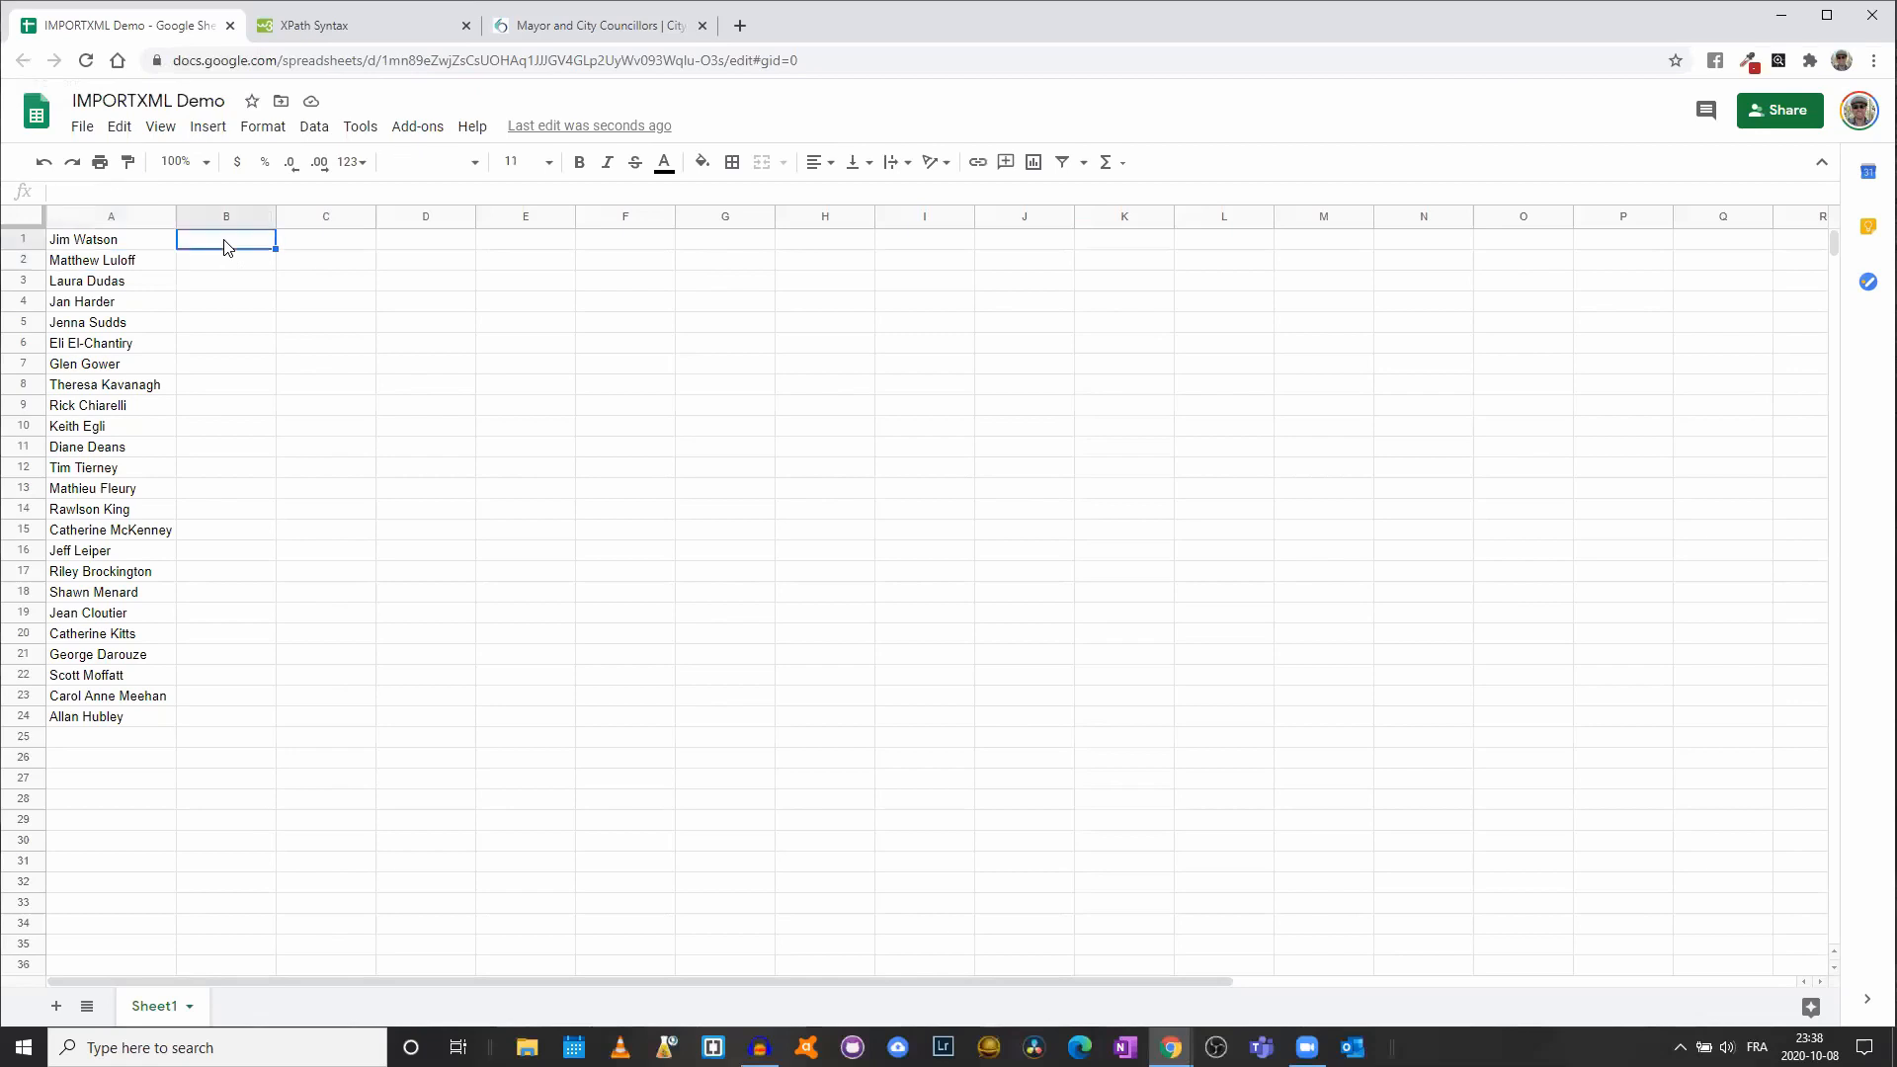
pyautogui.write('=IMPORTXML')
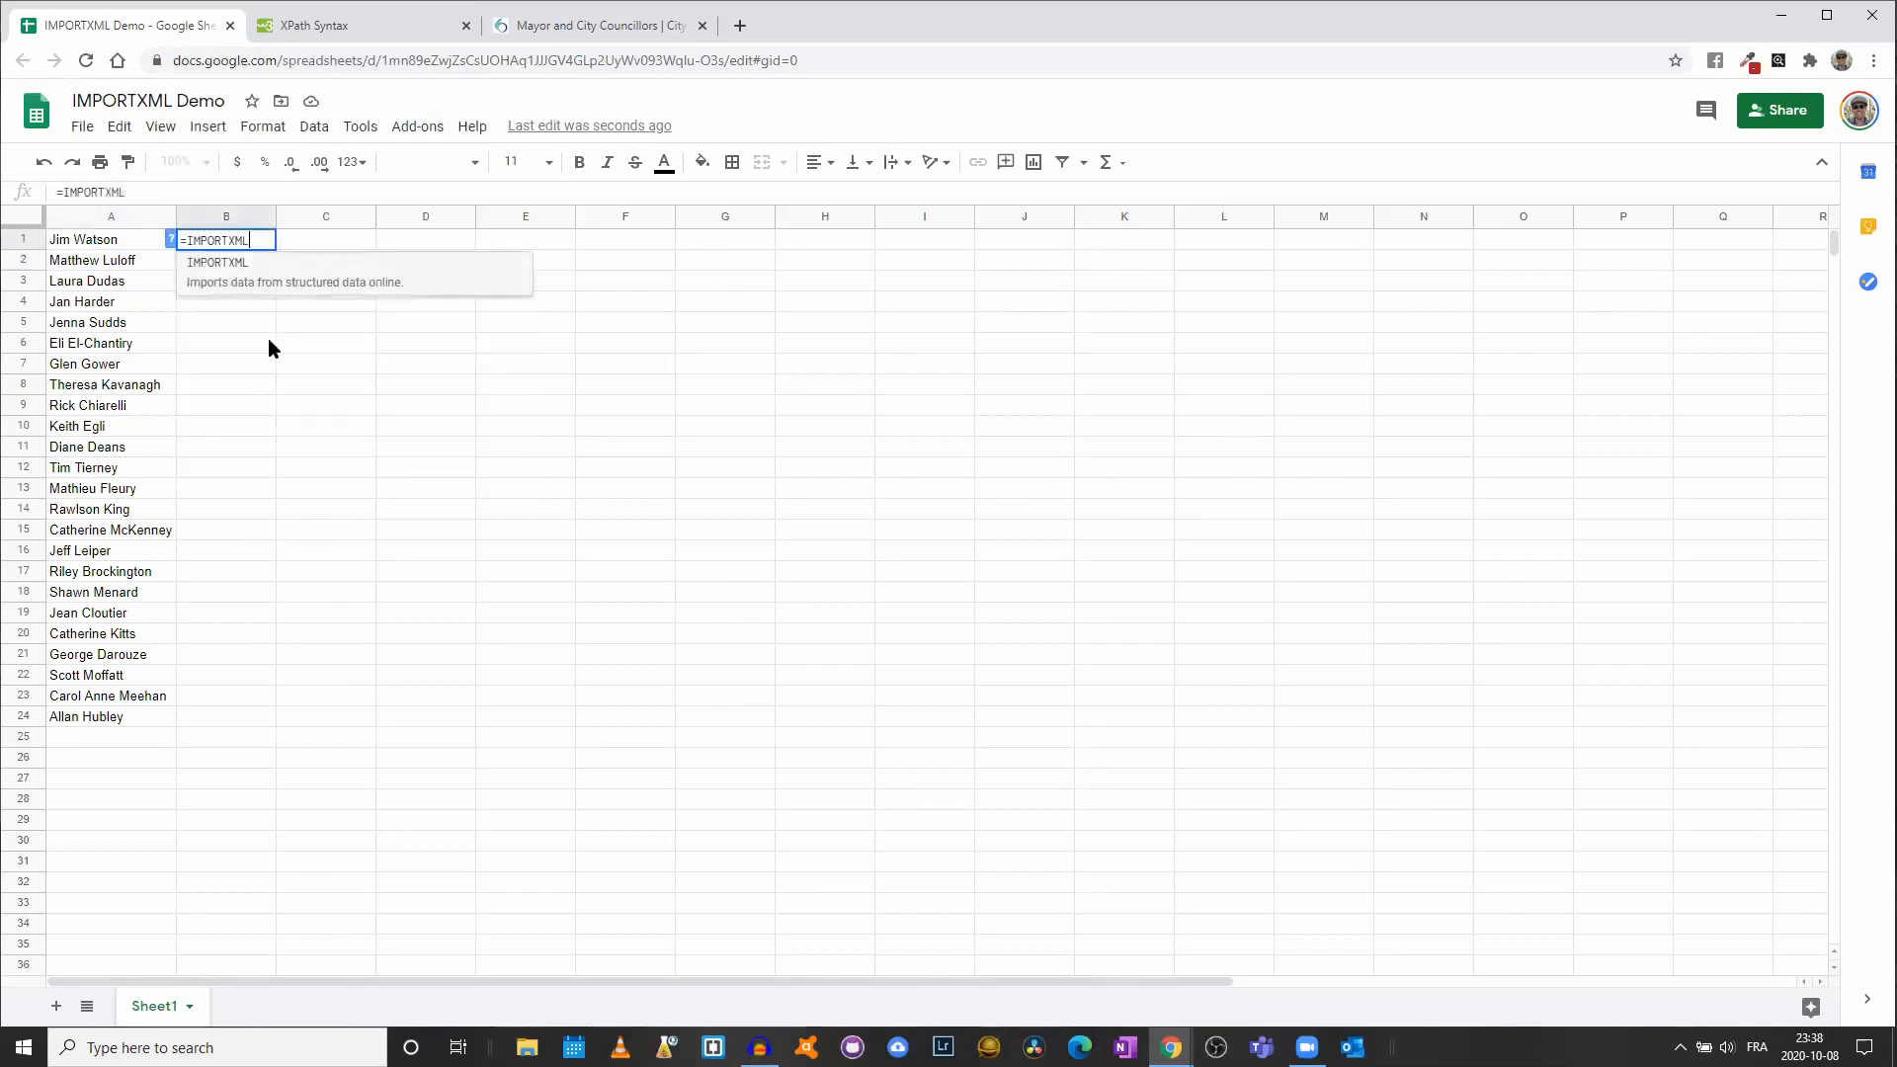
pyautogui.write('(')
pyautogui.hotkey('ctrl', 'v')
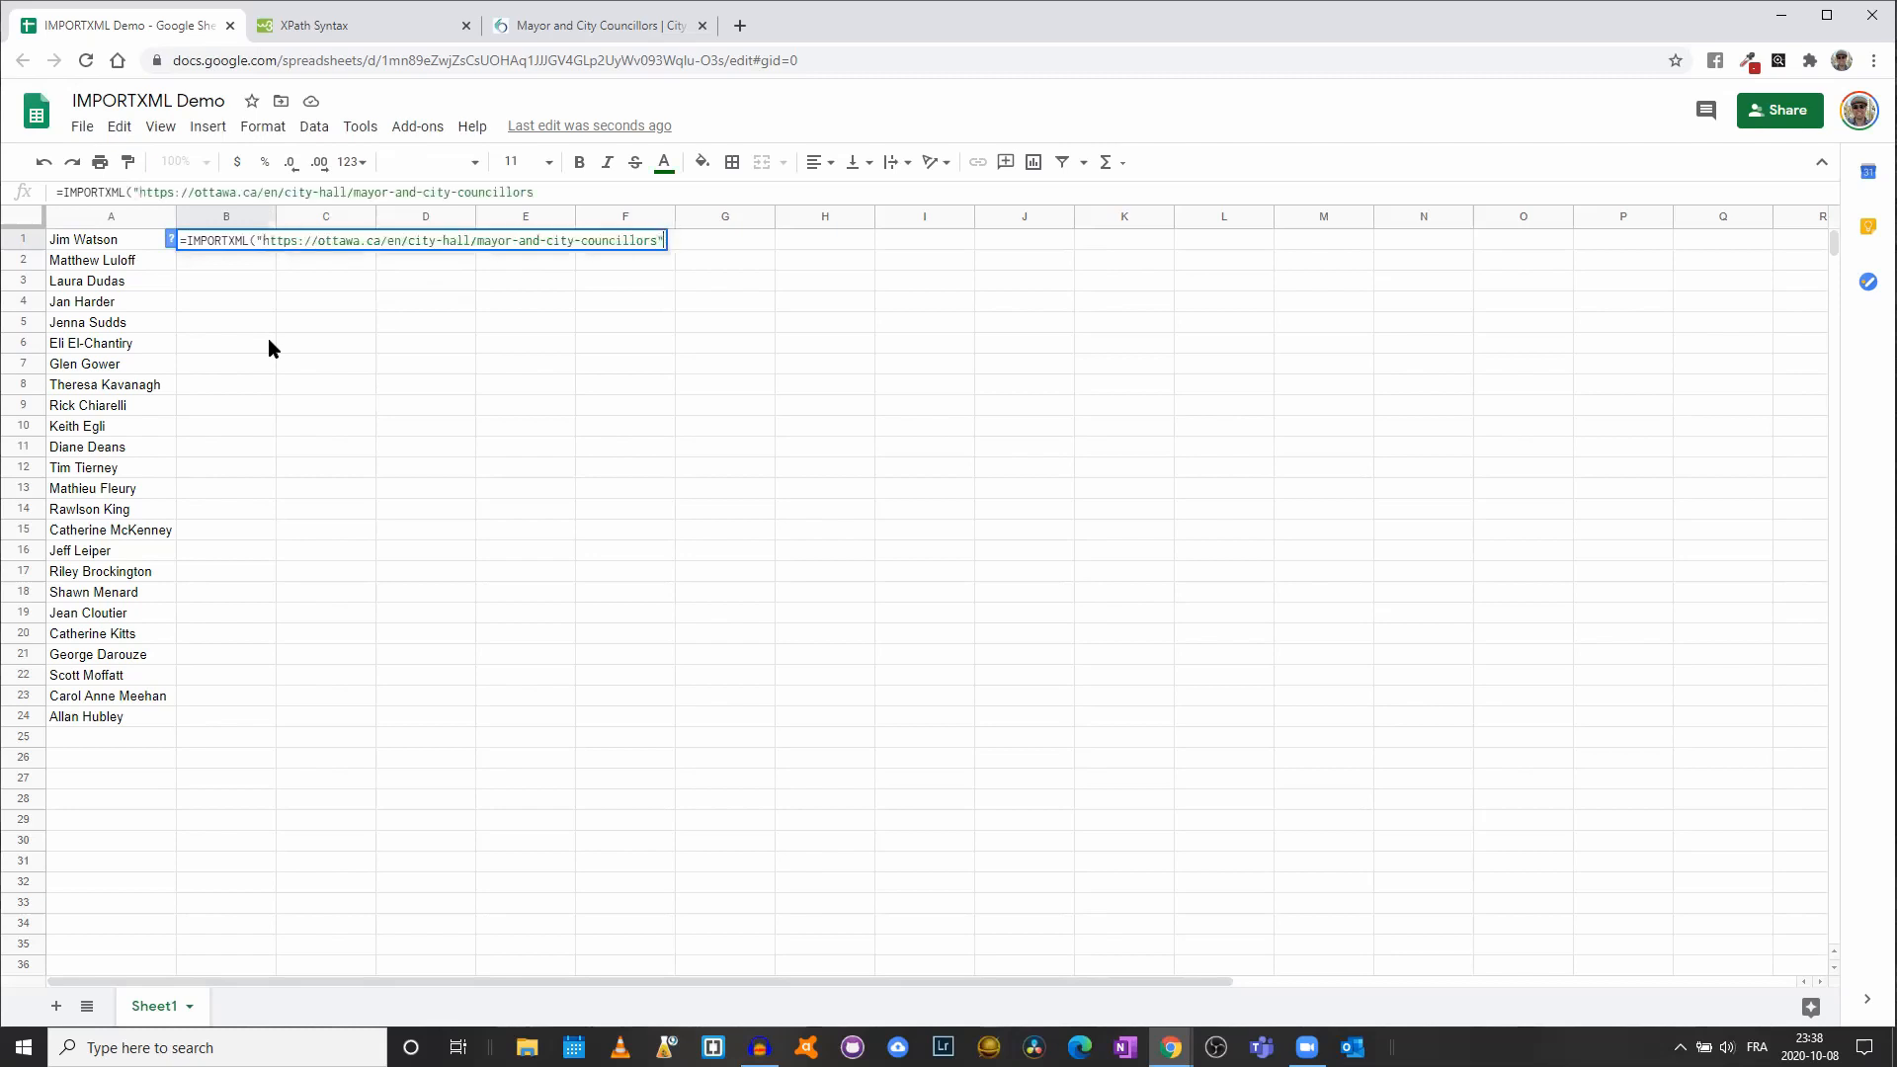
pyautogui.write('; "//')
pyautogui.write('div')
pyautogui.write('[')
pyautogui.click(308, 27)
pyautogui.scroll(-15, 642, 387)
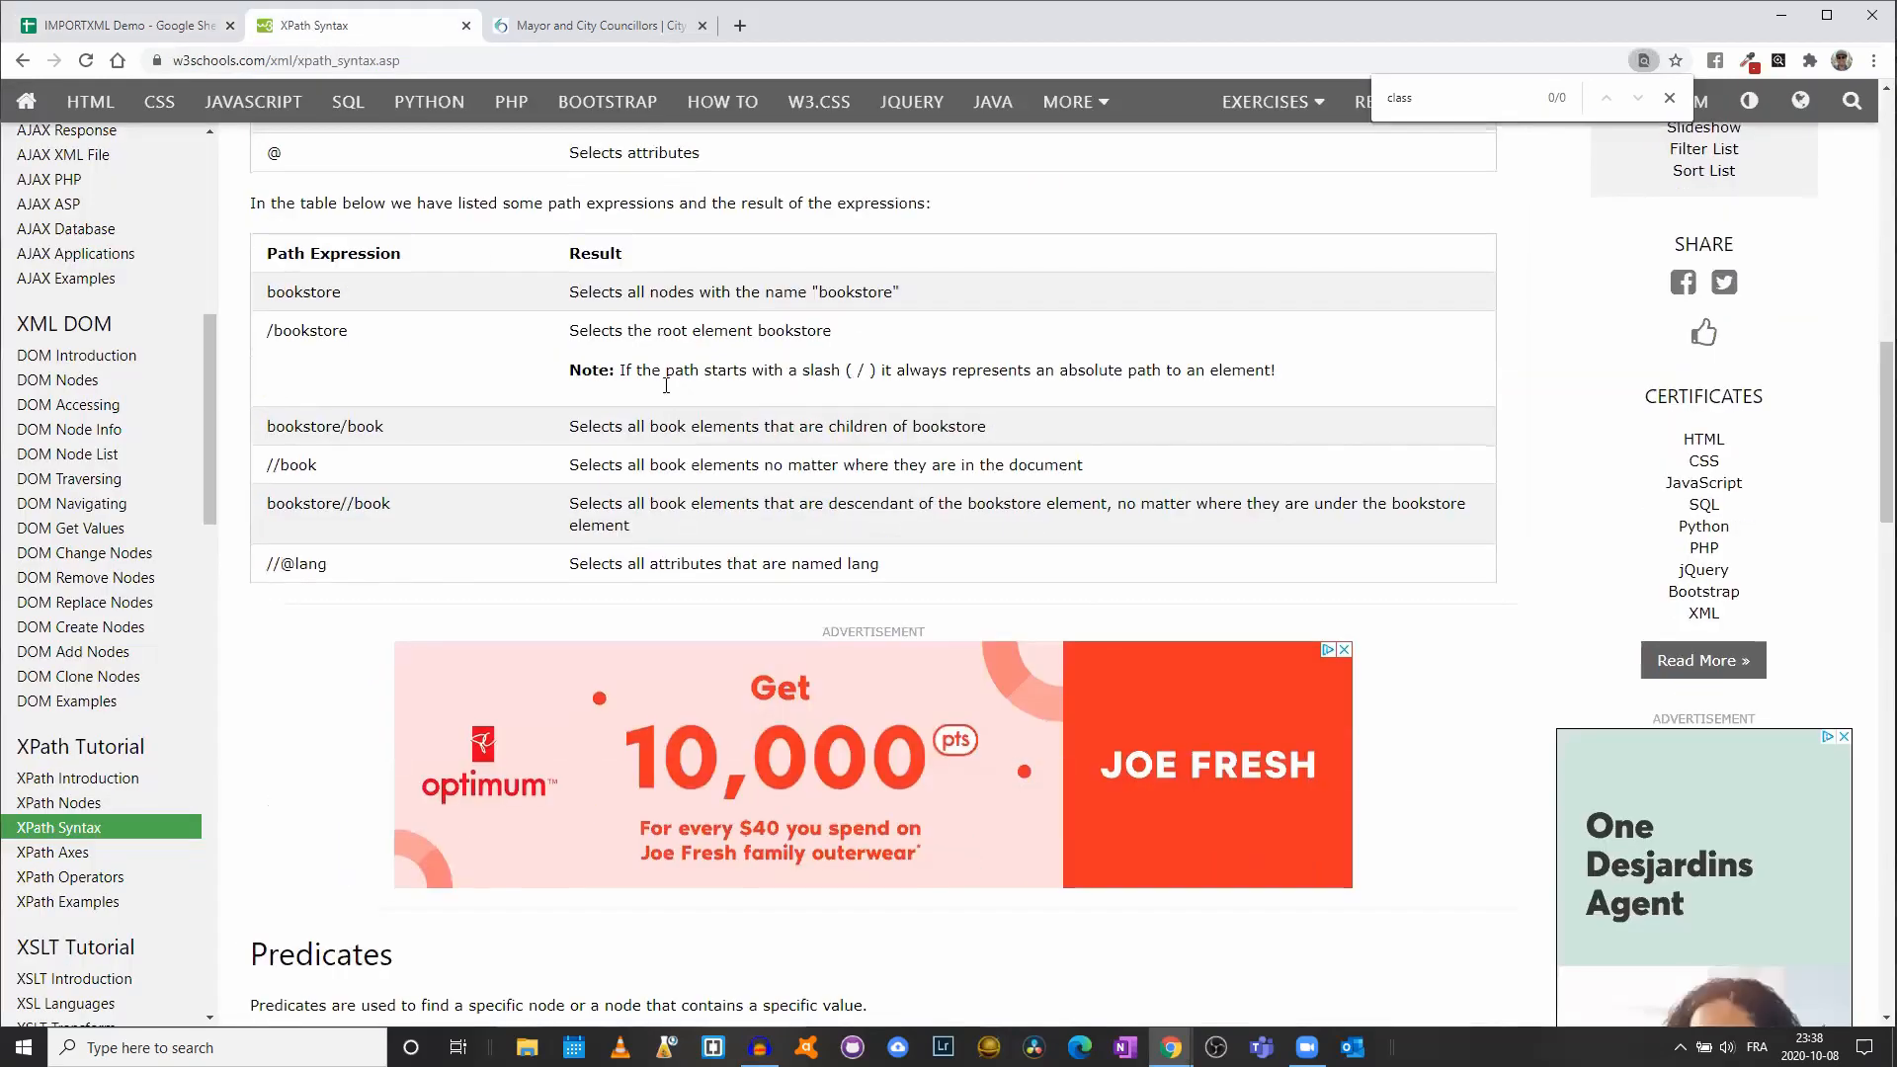
pyautogui.scroll(-4, 667, 393)
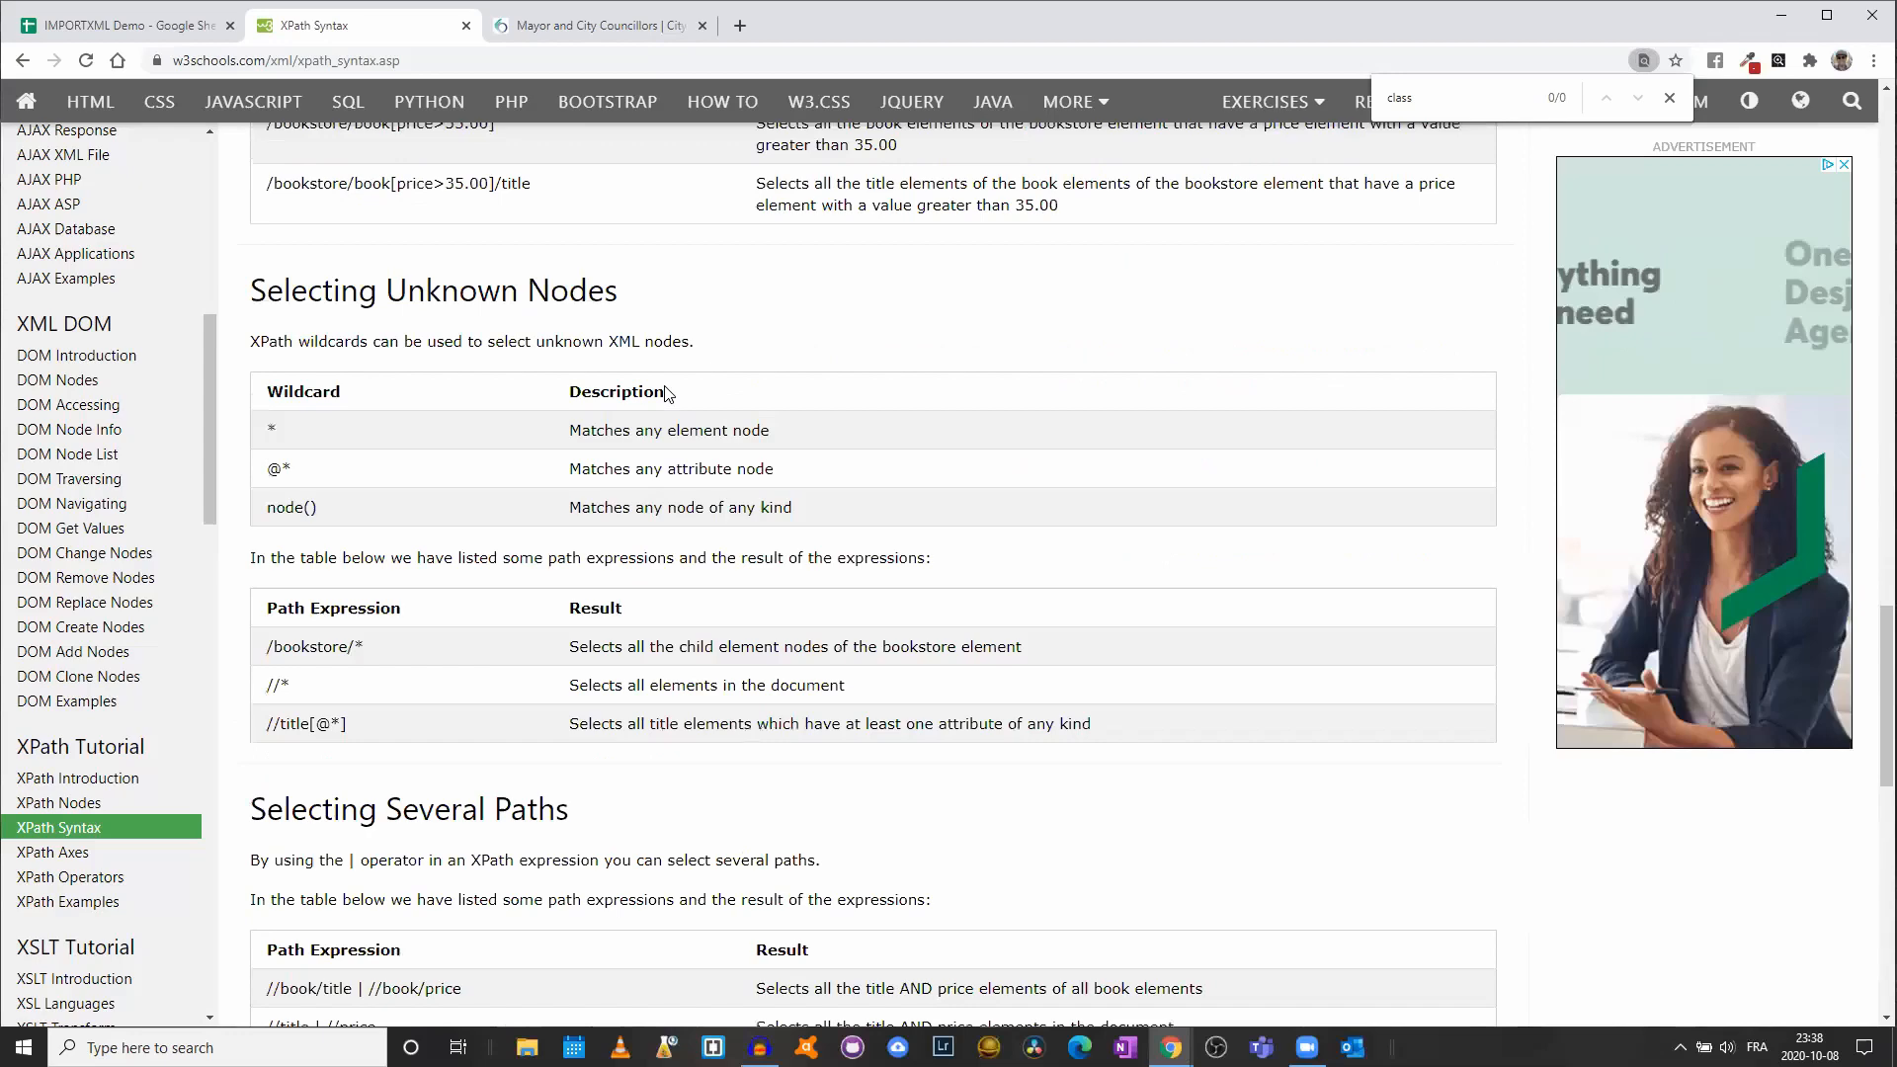
pyautogui.scroll(2, 662, 389)
pyautogui.scroll(1, 662, 389)
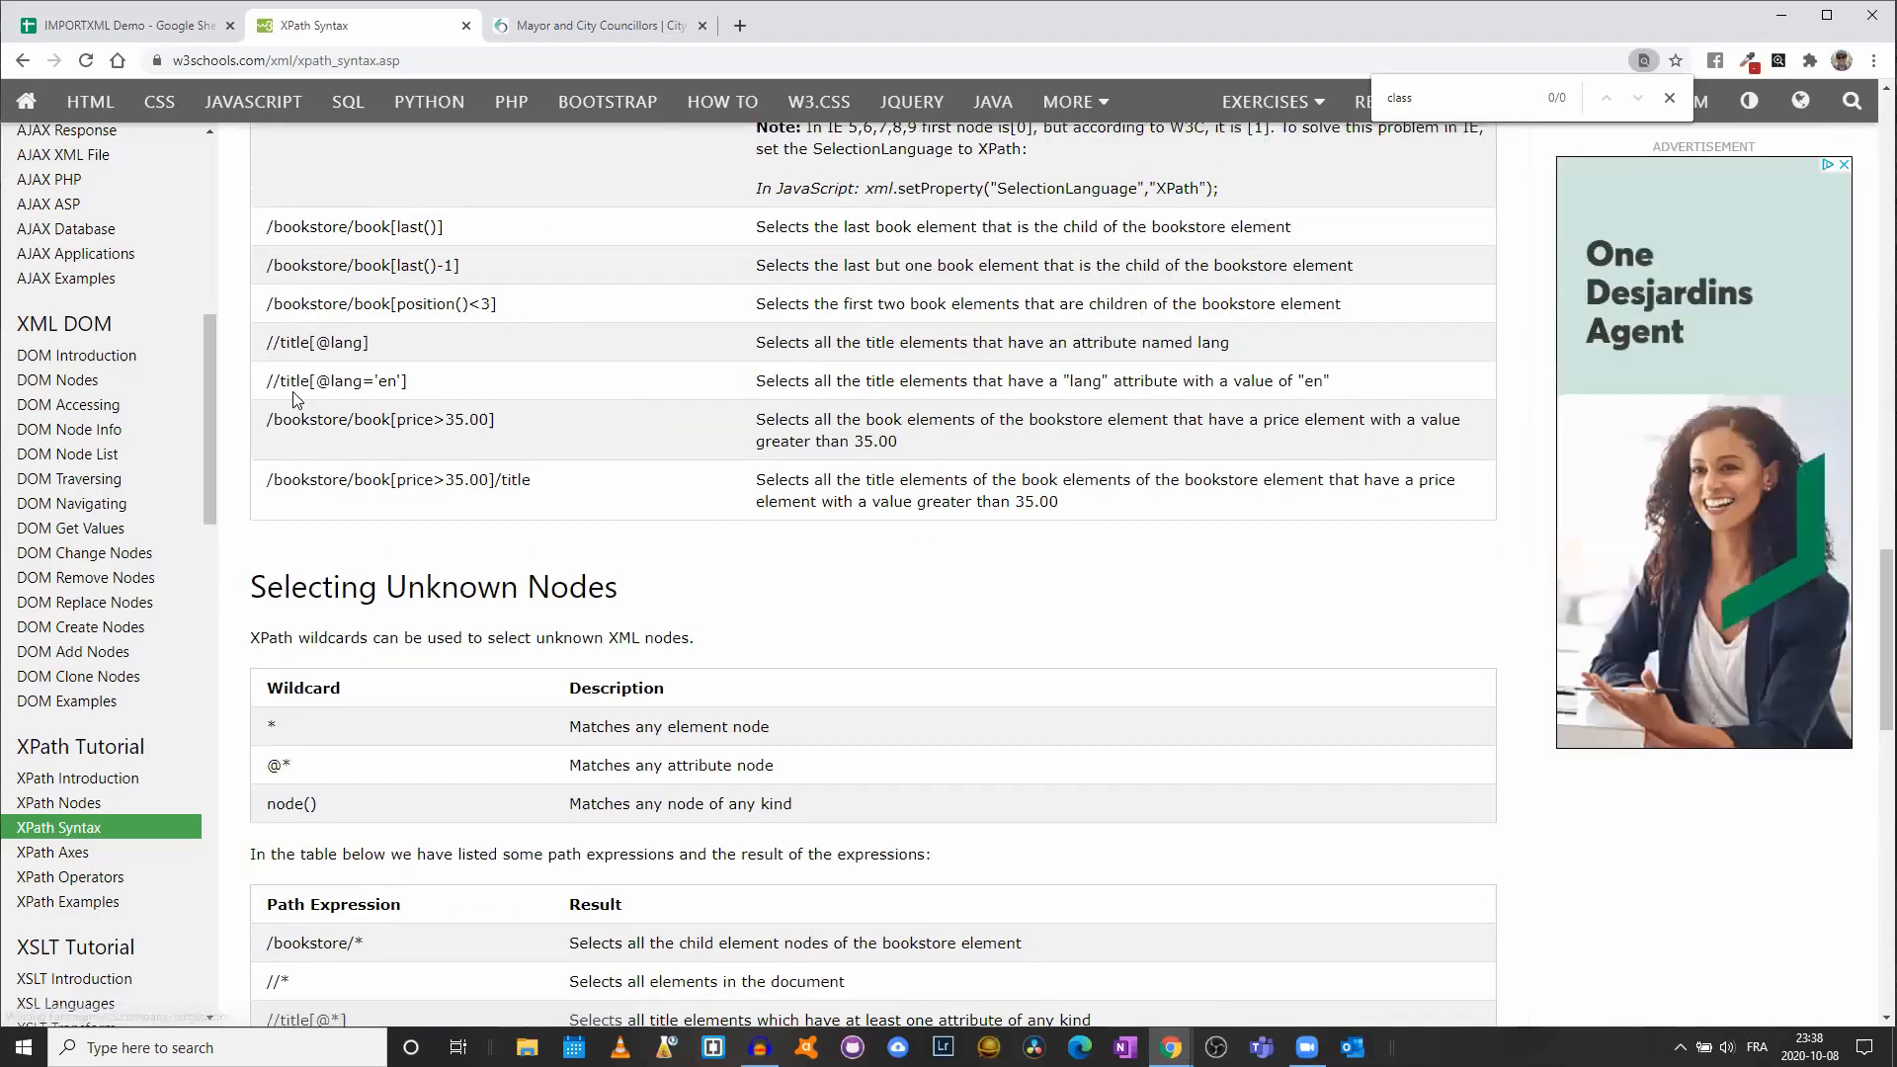
pyautogui.moveTo(266, 383); pyautogui.dragTo(396, 383)
pyautogui.moveTo(998, 386); pyautogui.dragTo(1359, 379)
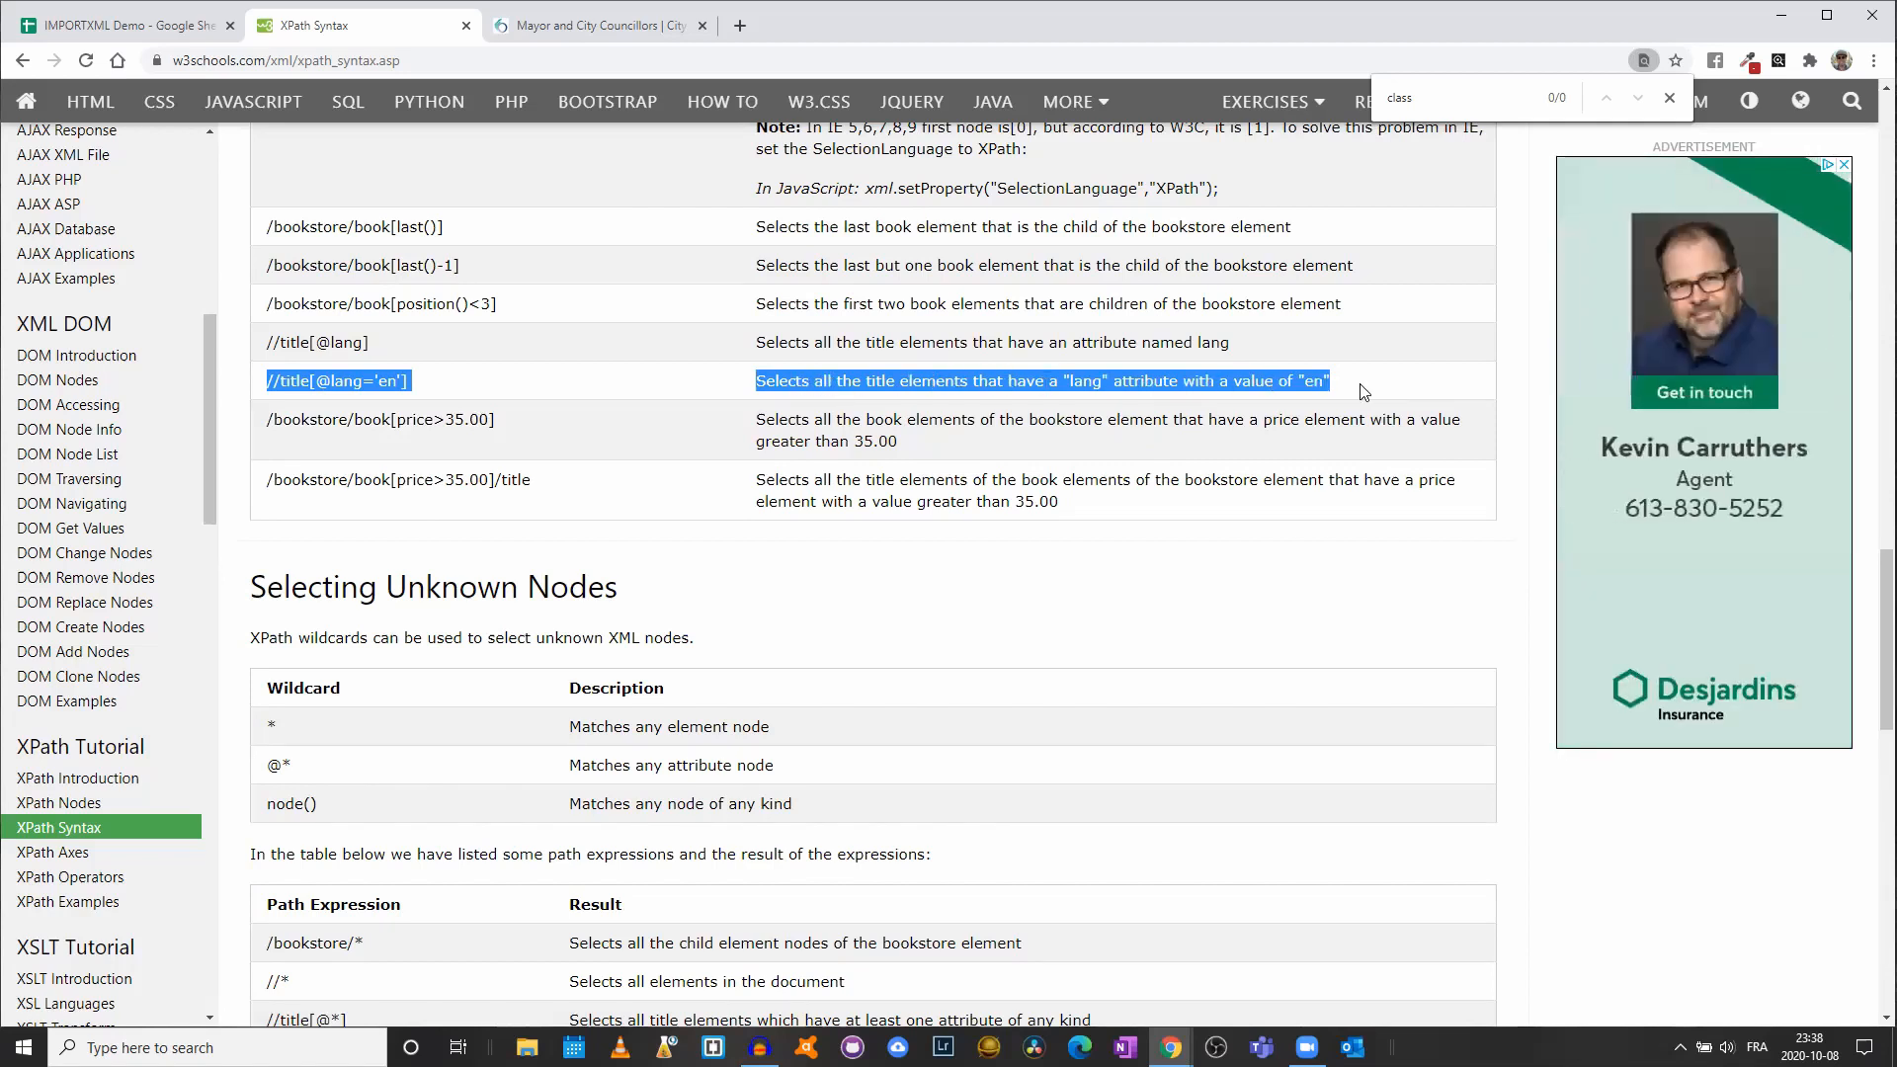
pyautogui.click(326, 381)
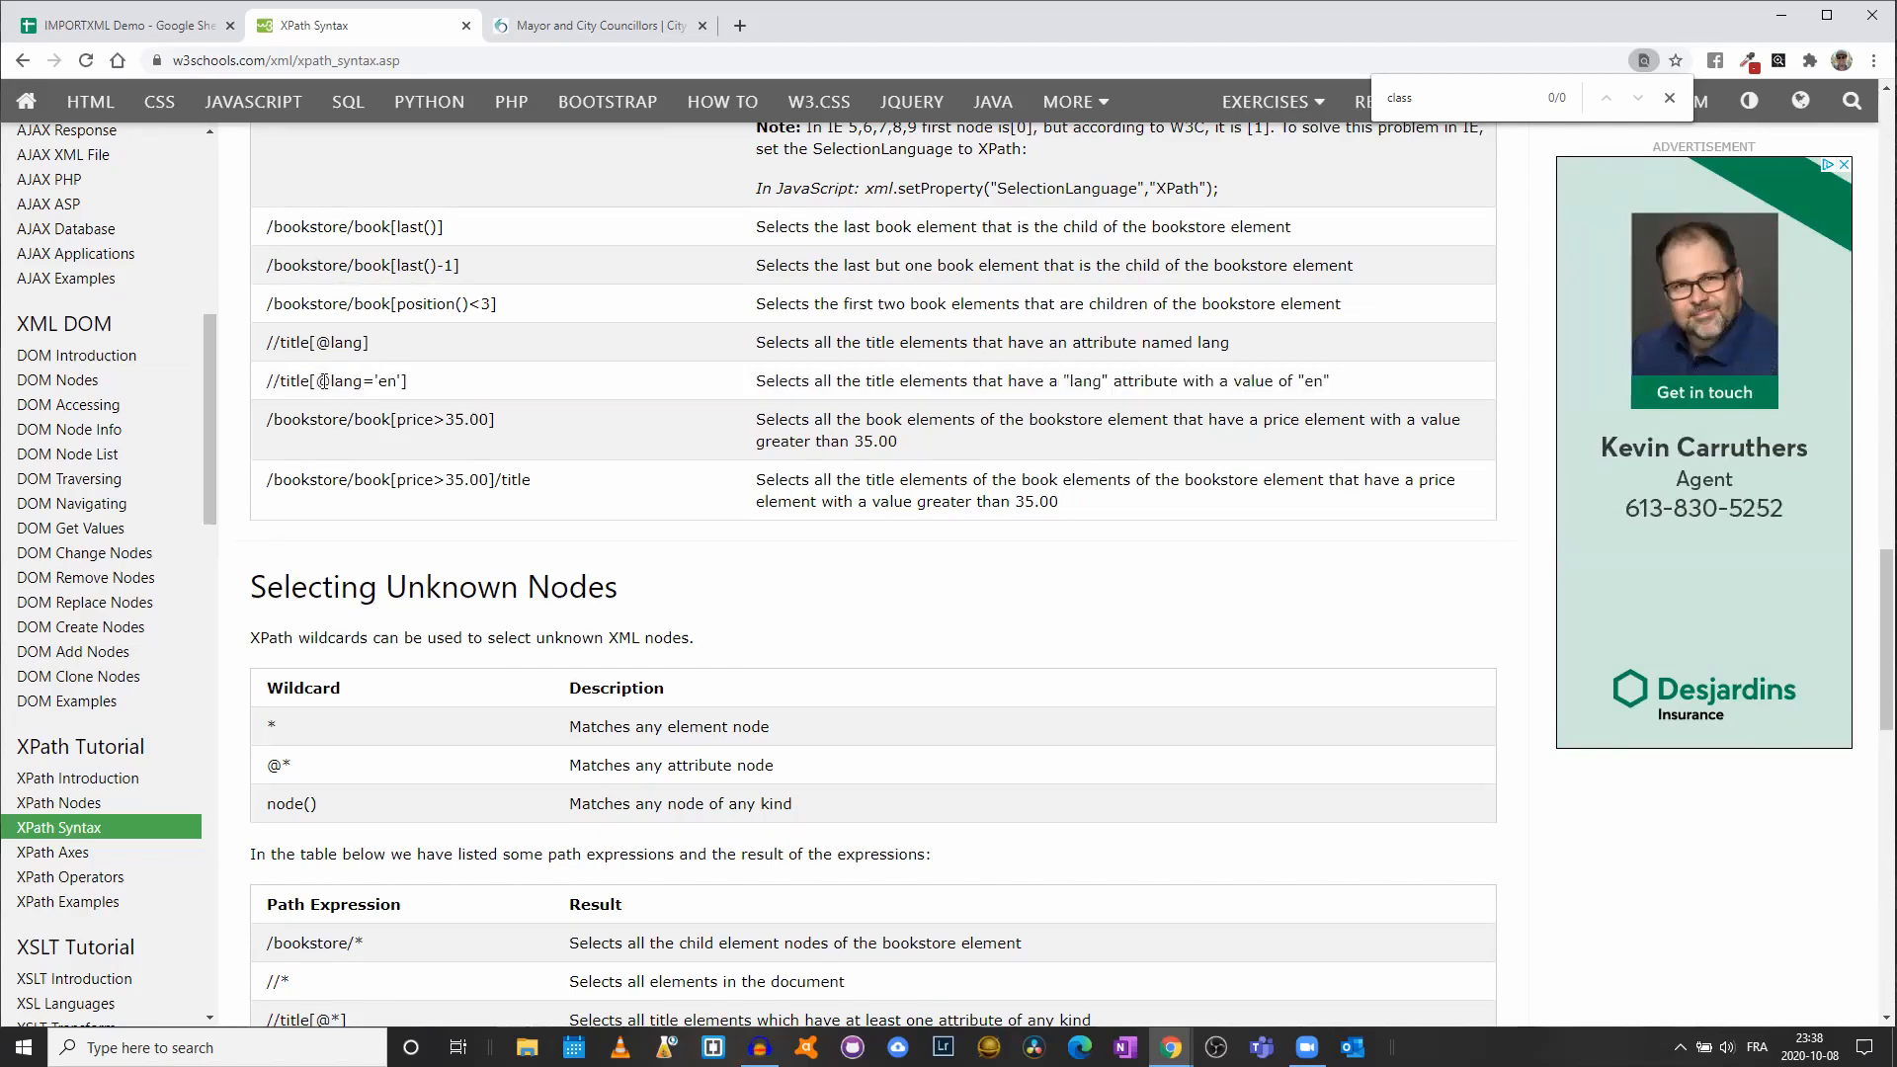
pyautogui.doubleClick(284, 381)
pyautogui.moveTo(330, 381); pyautogui.dragTo(359, 380)
pyautogui.moveTo(380, 381); pyautogui.dragTo(261, 386)
pyautogui.click(148, 26)
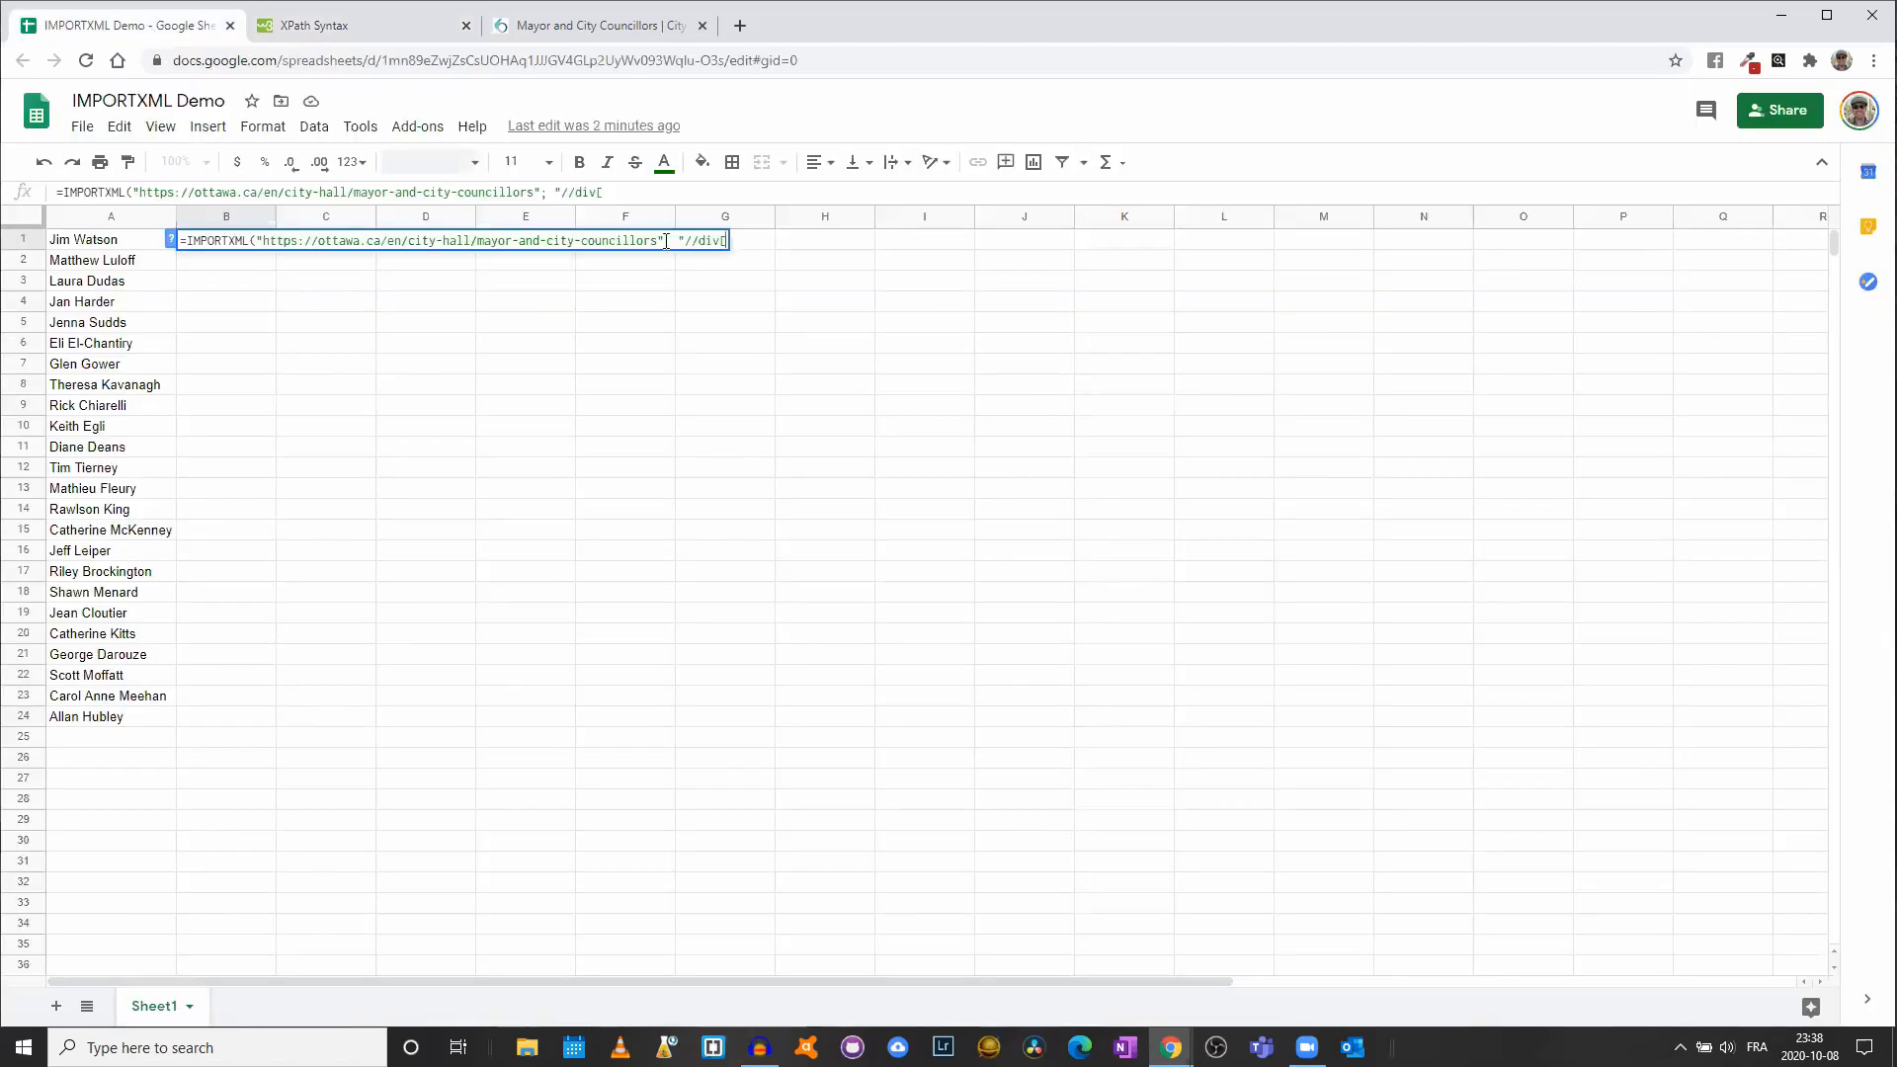
pyautogui.write('@')
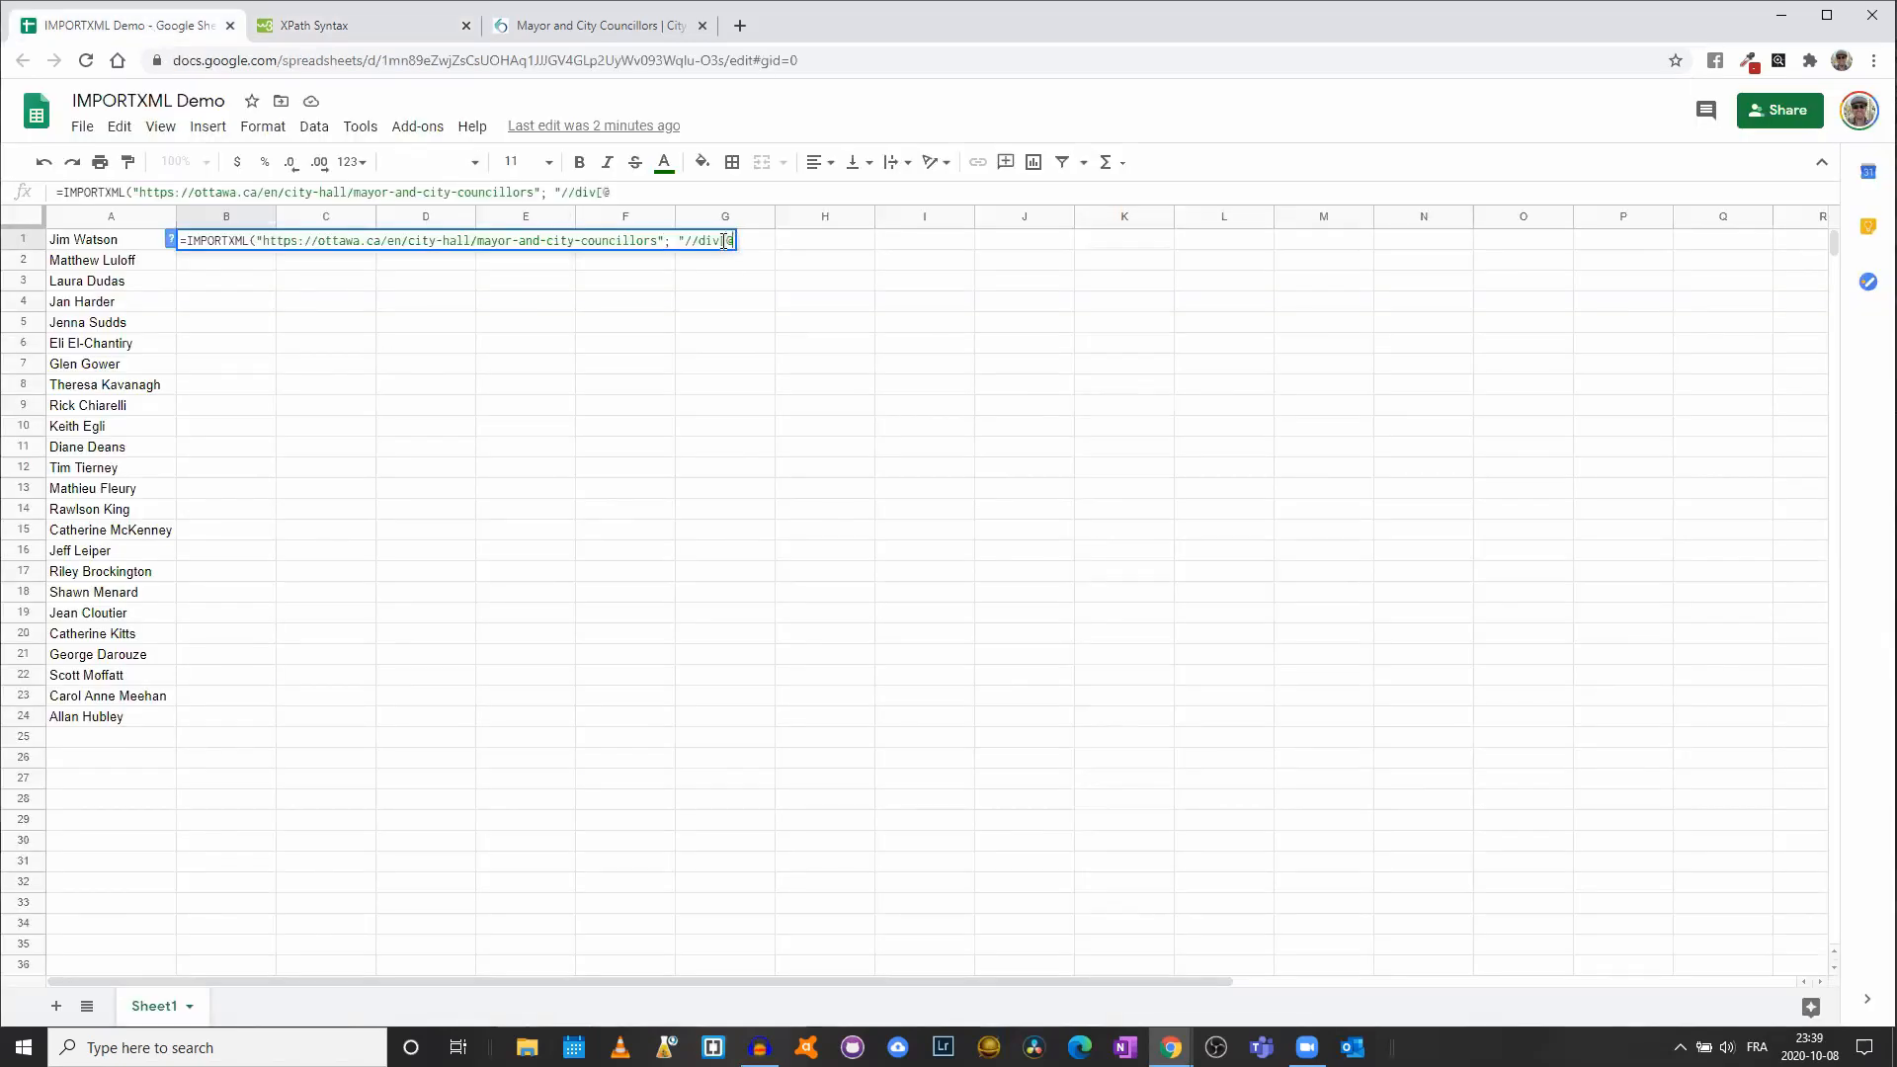
pyautogui.write("class='ward'")
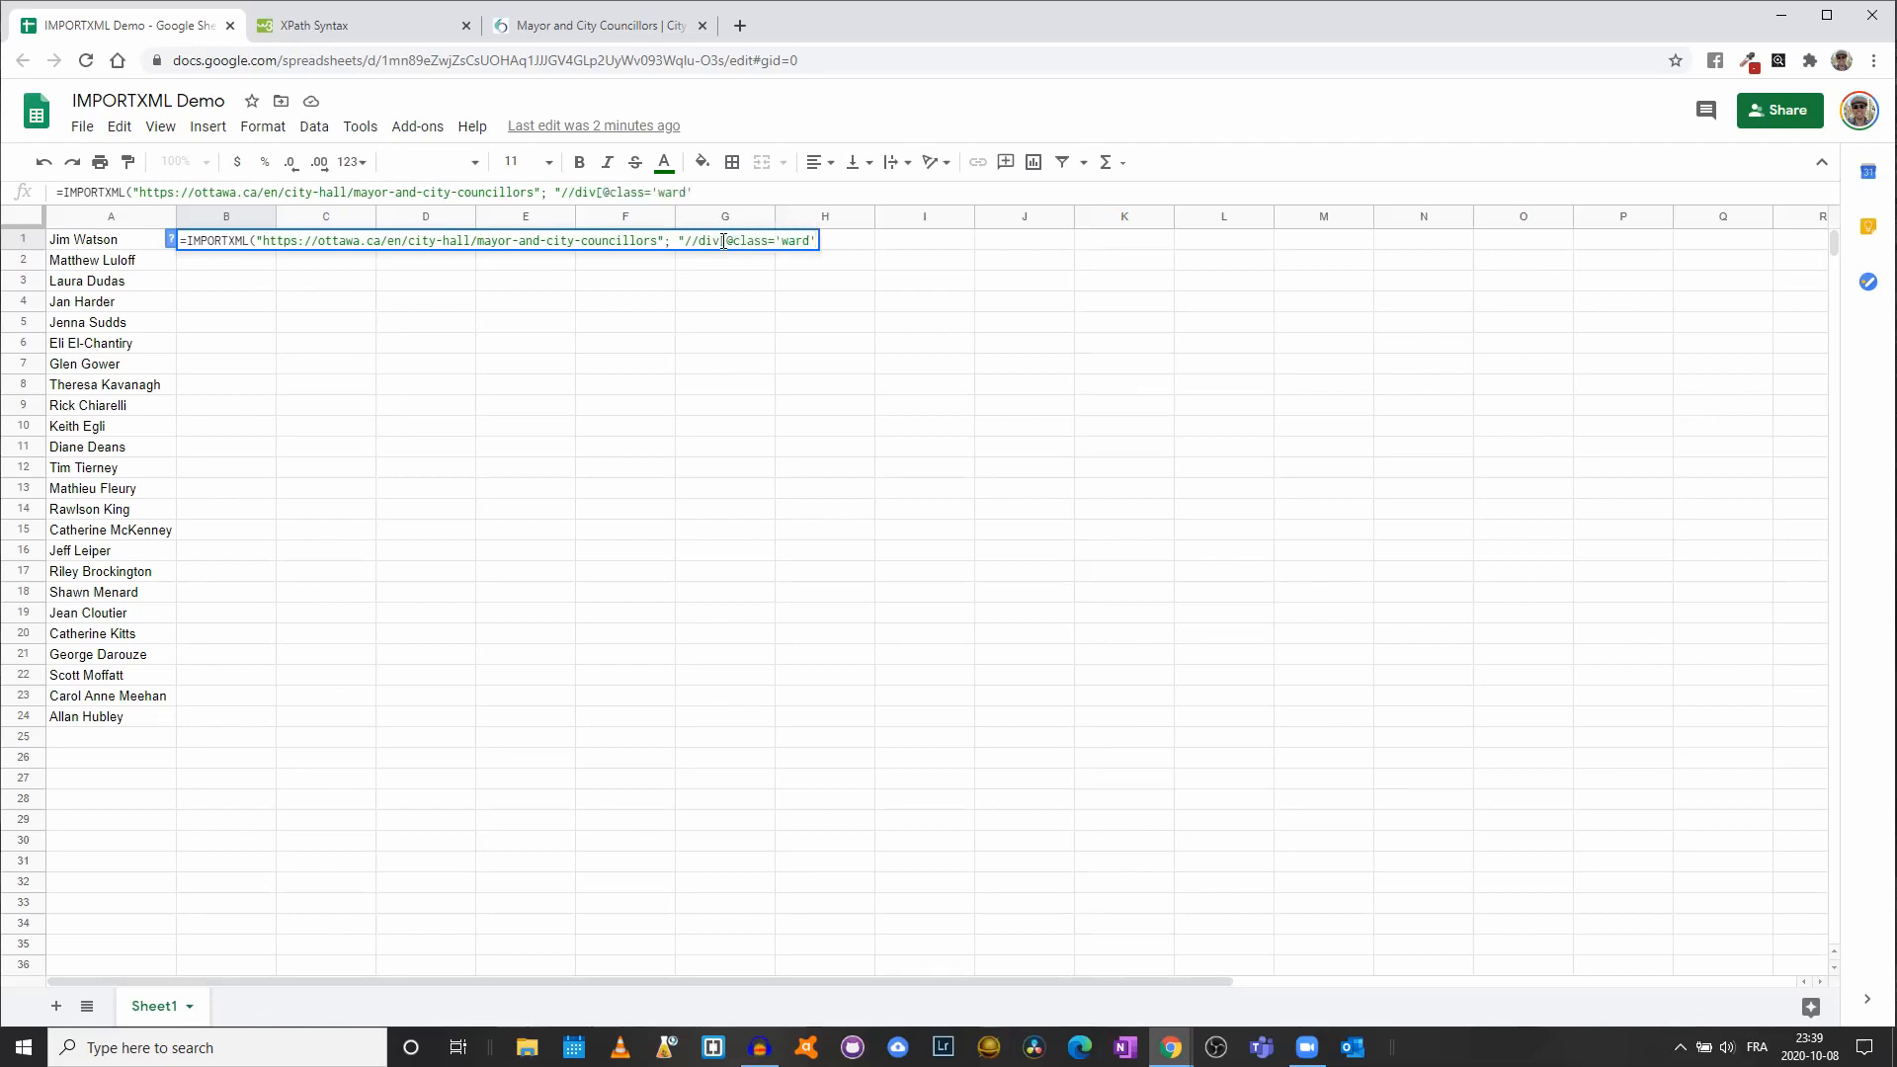
pyautogui.write(']"')
pyautogui.write(')')
pyautogui.press('Return')
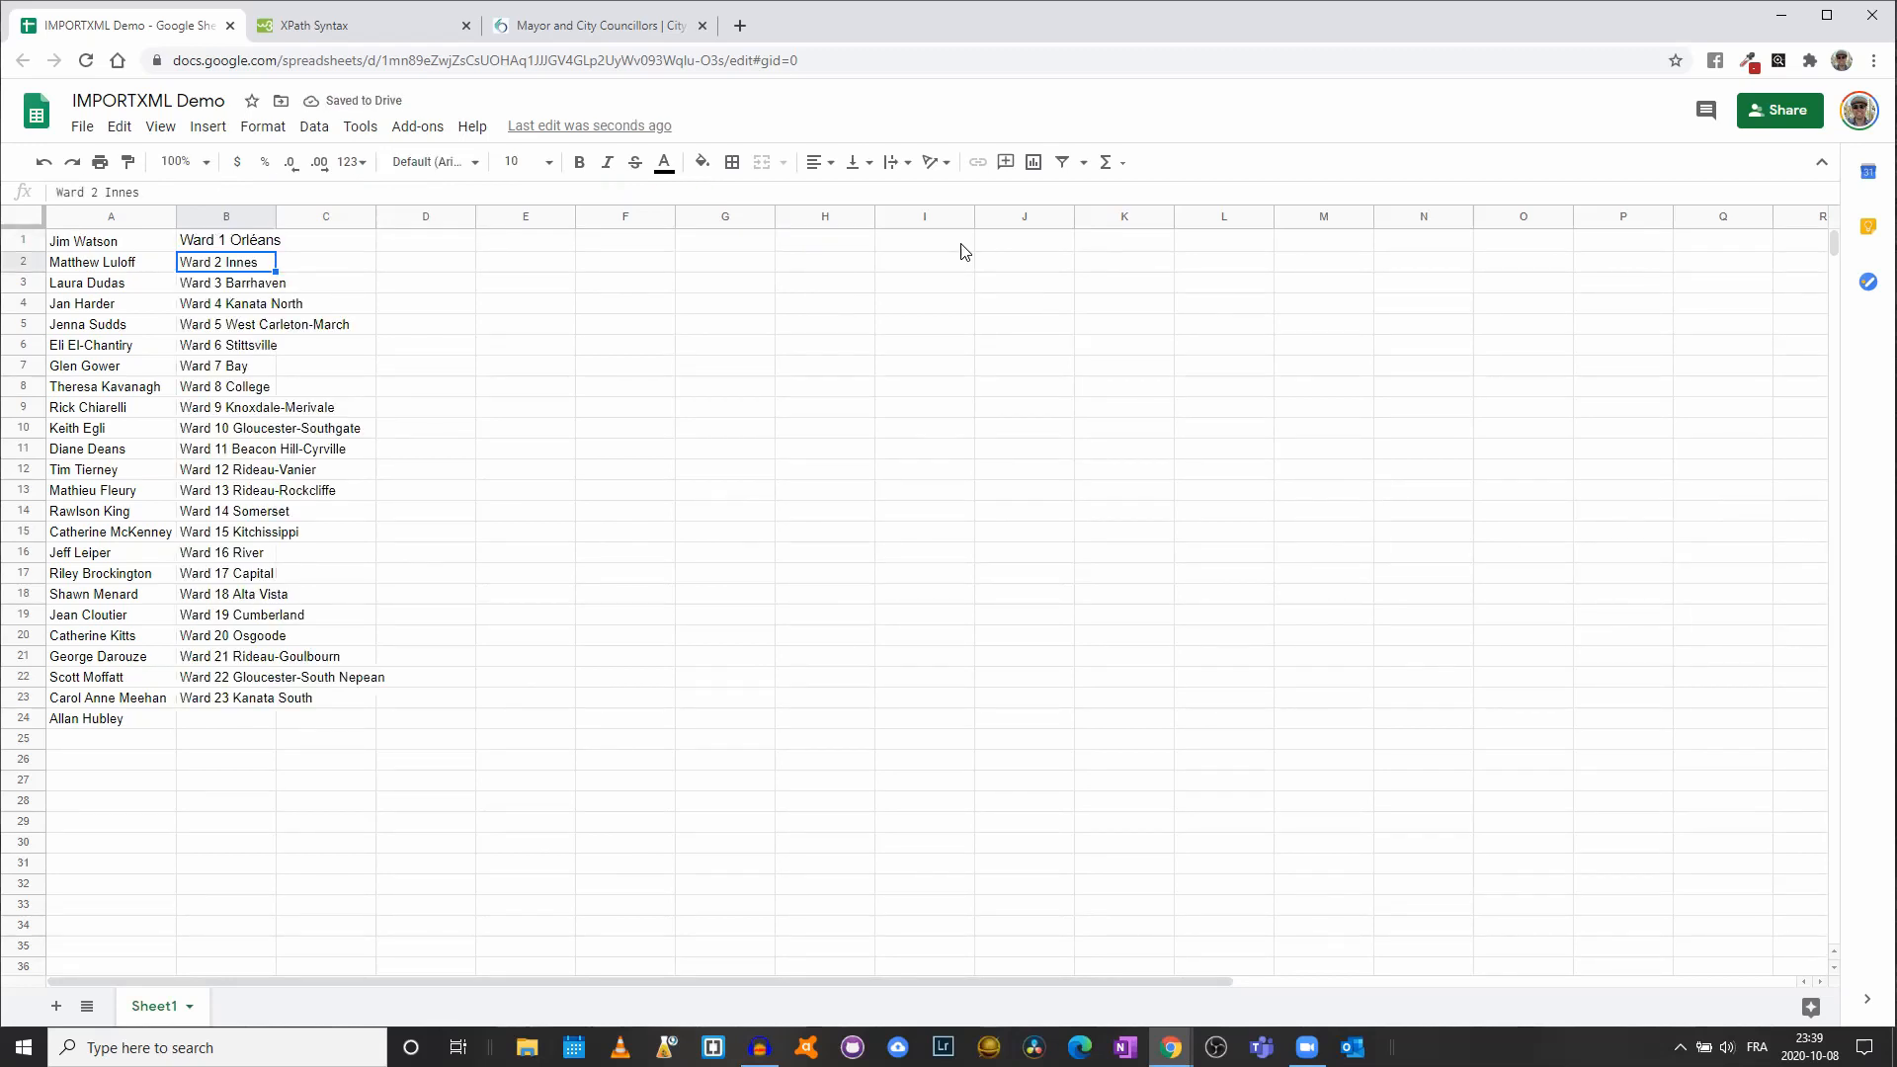
pyautogui.click(88, 242)
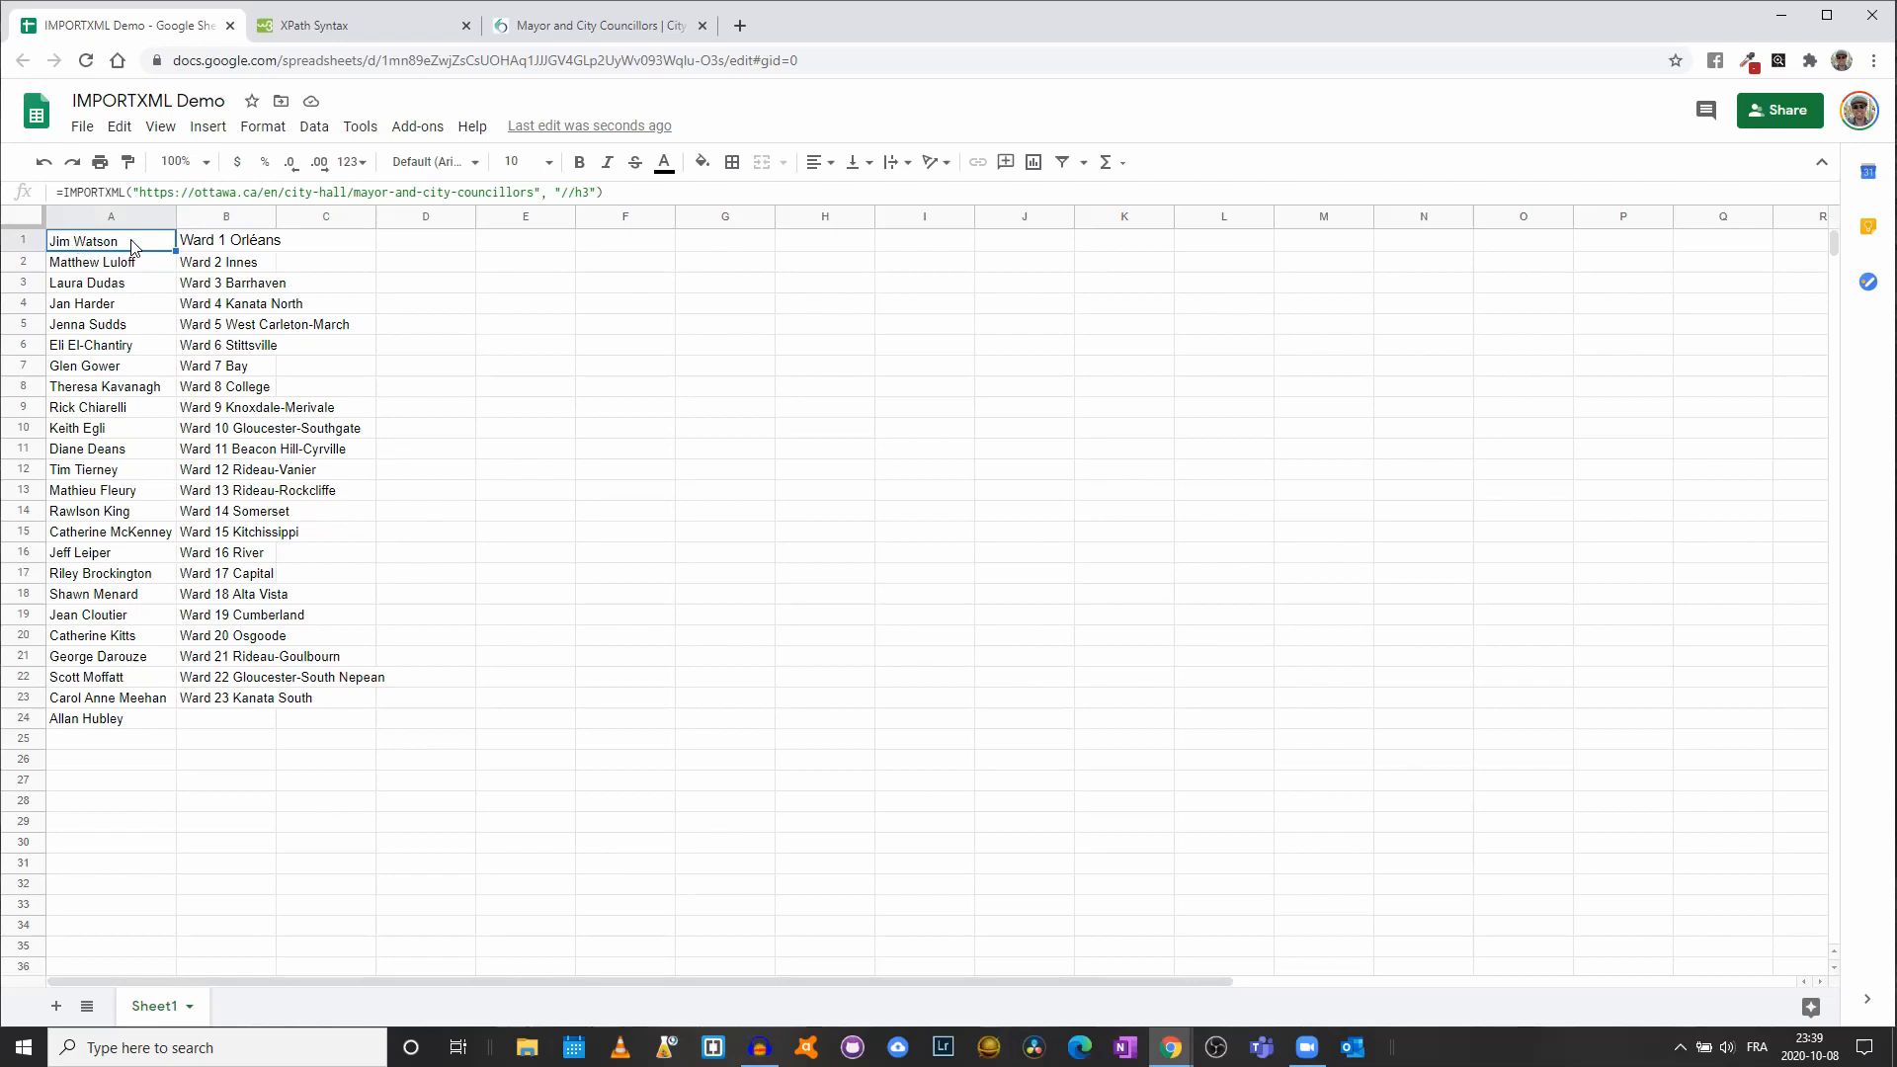
pyautogui.click(203, 245)
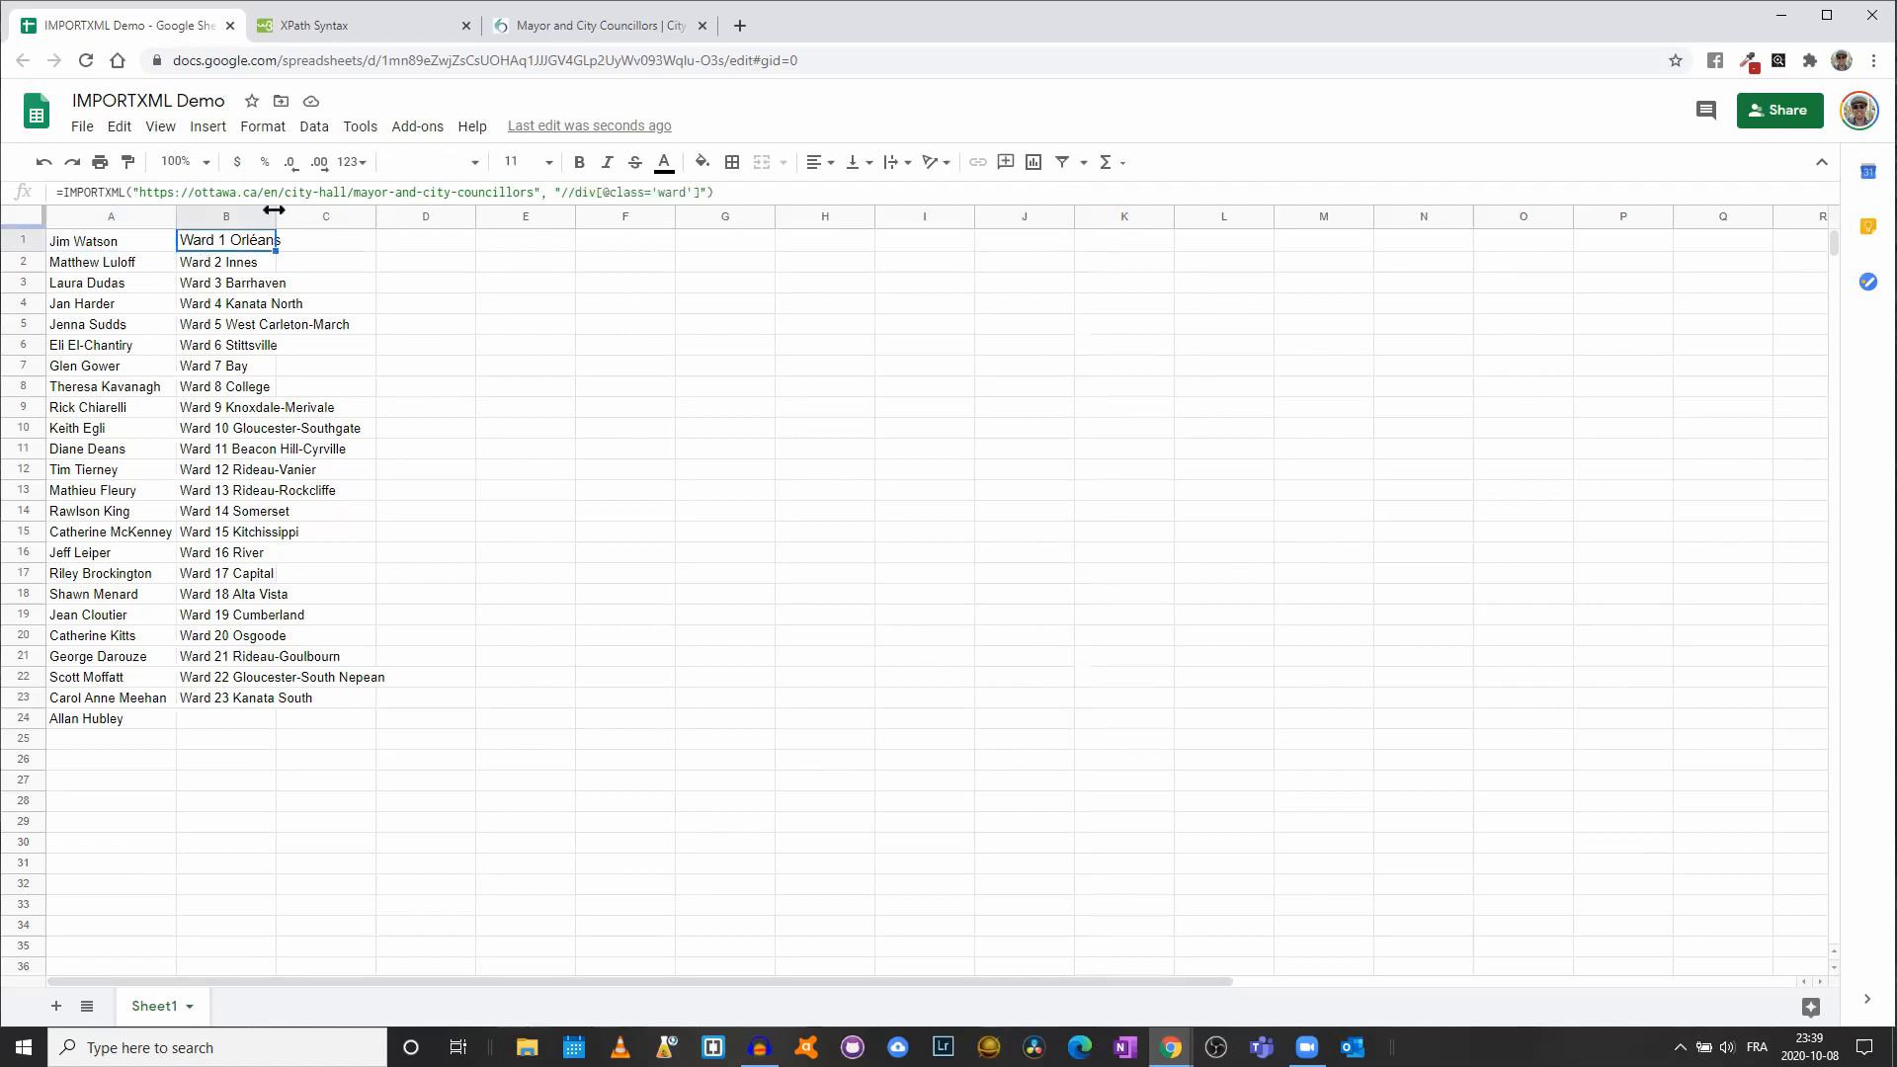
# - Copy B1's ward formula into B2
pyautogui.hotkey('ctrl', 'c')
pyautogui.click(210, 263)
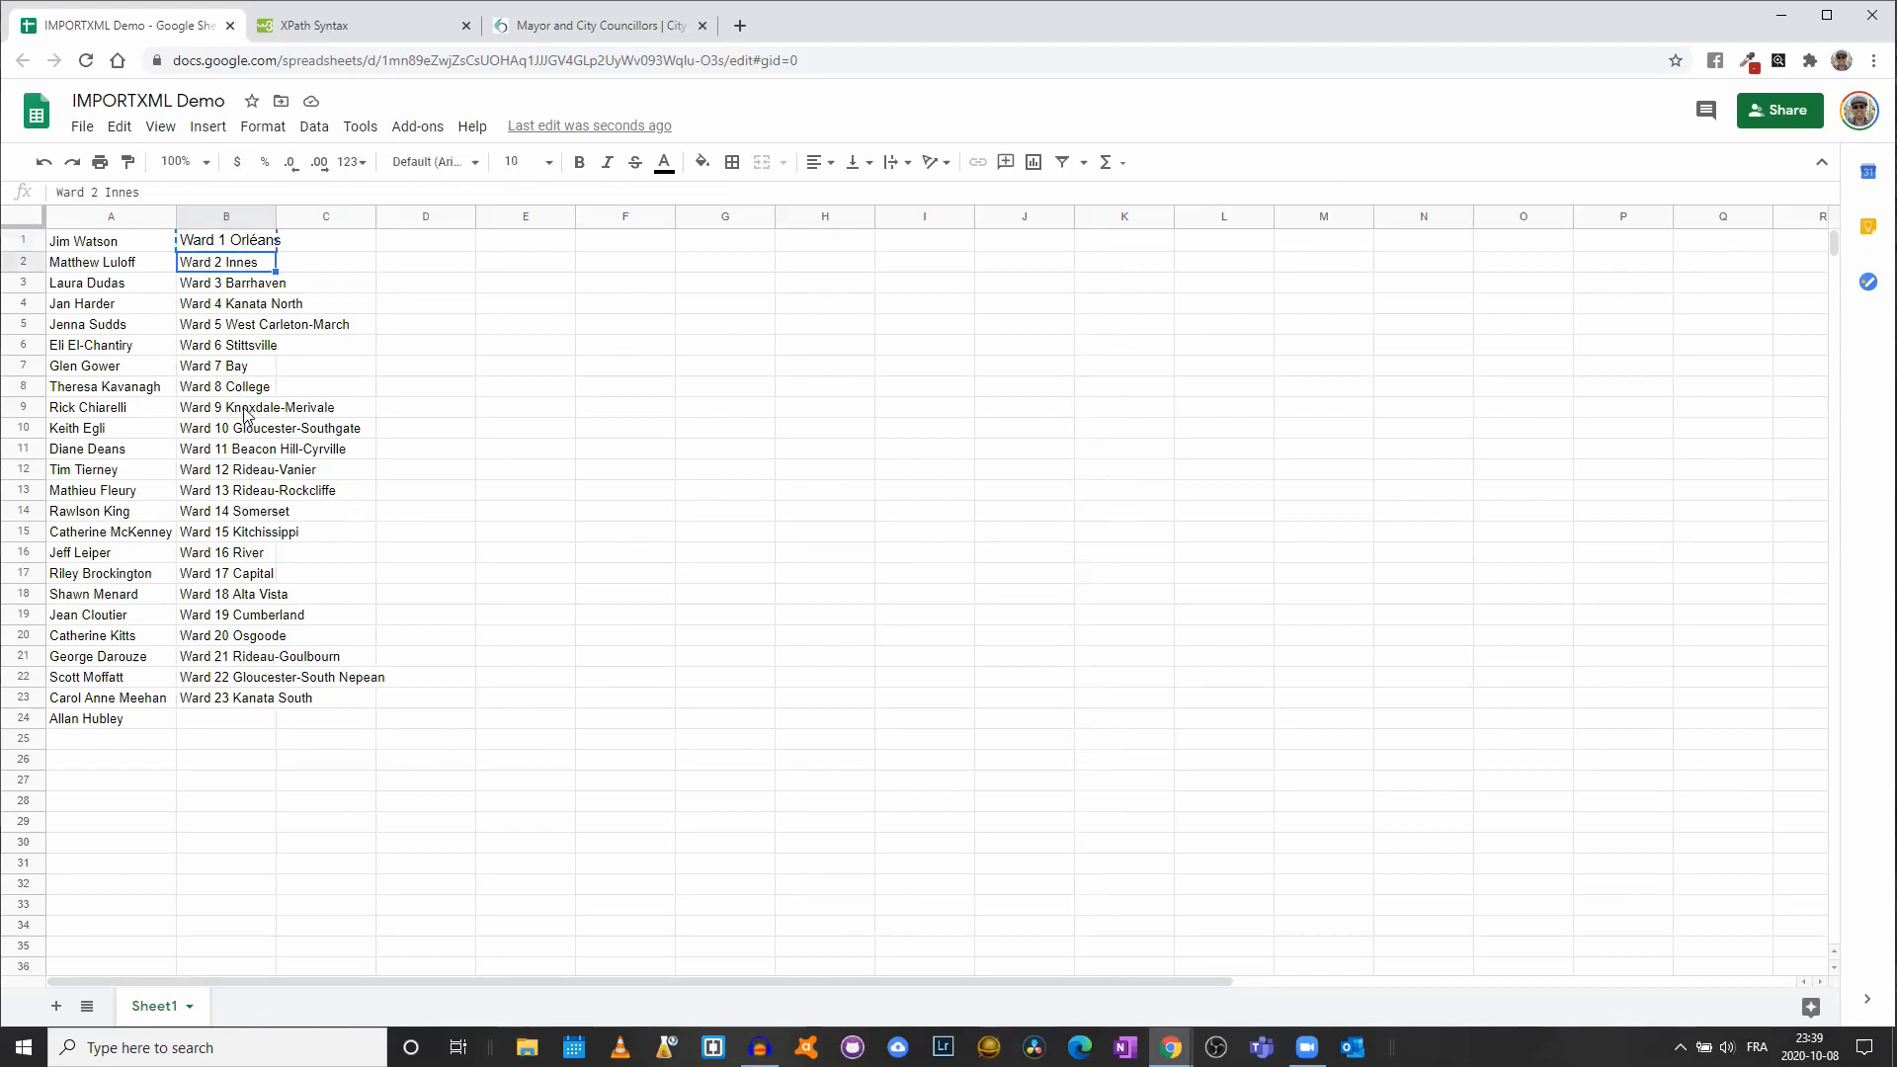
pyautogui.hotkey('ctrl', 'v')
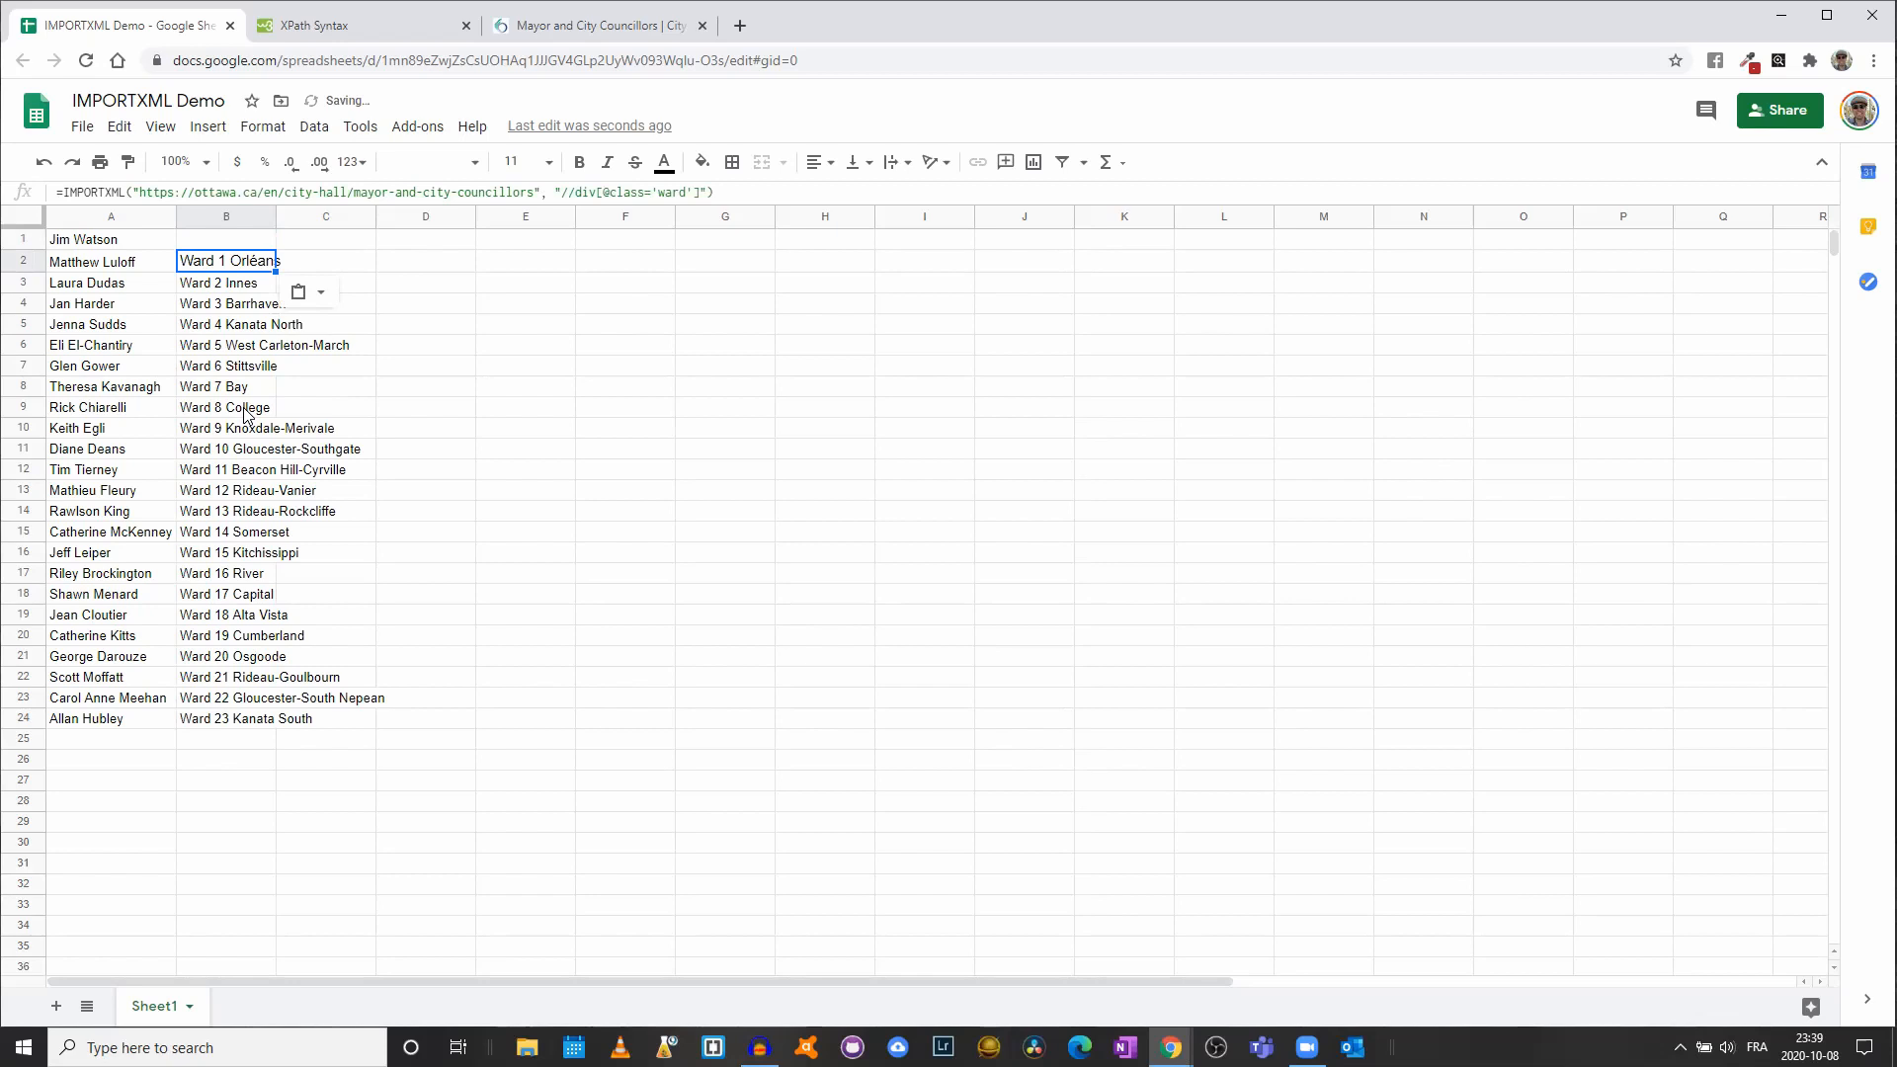
# - Set the whole sheet to the Default (Arial) font at size 10
pyautogui.click(21, 215)
pyautogui.click(476, 162)
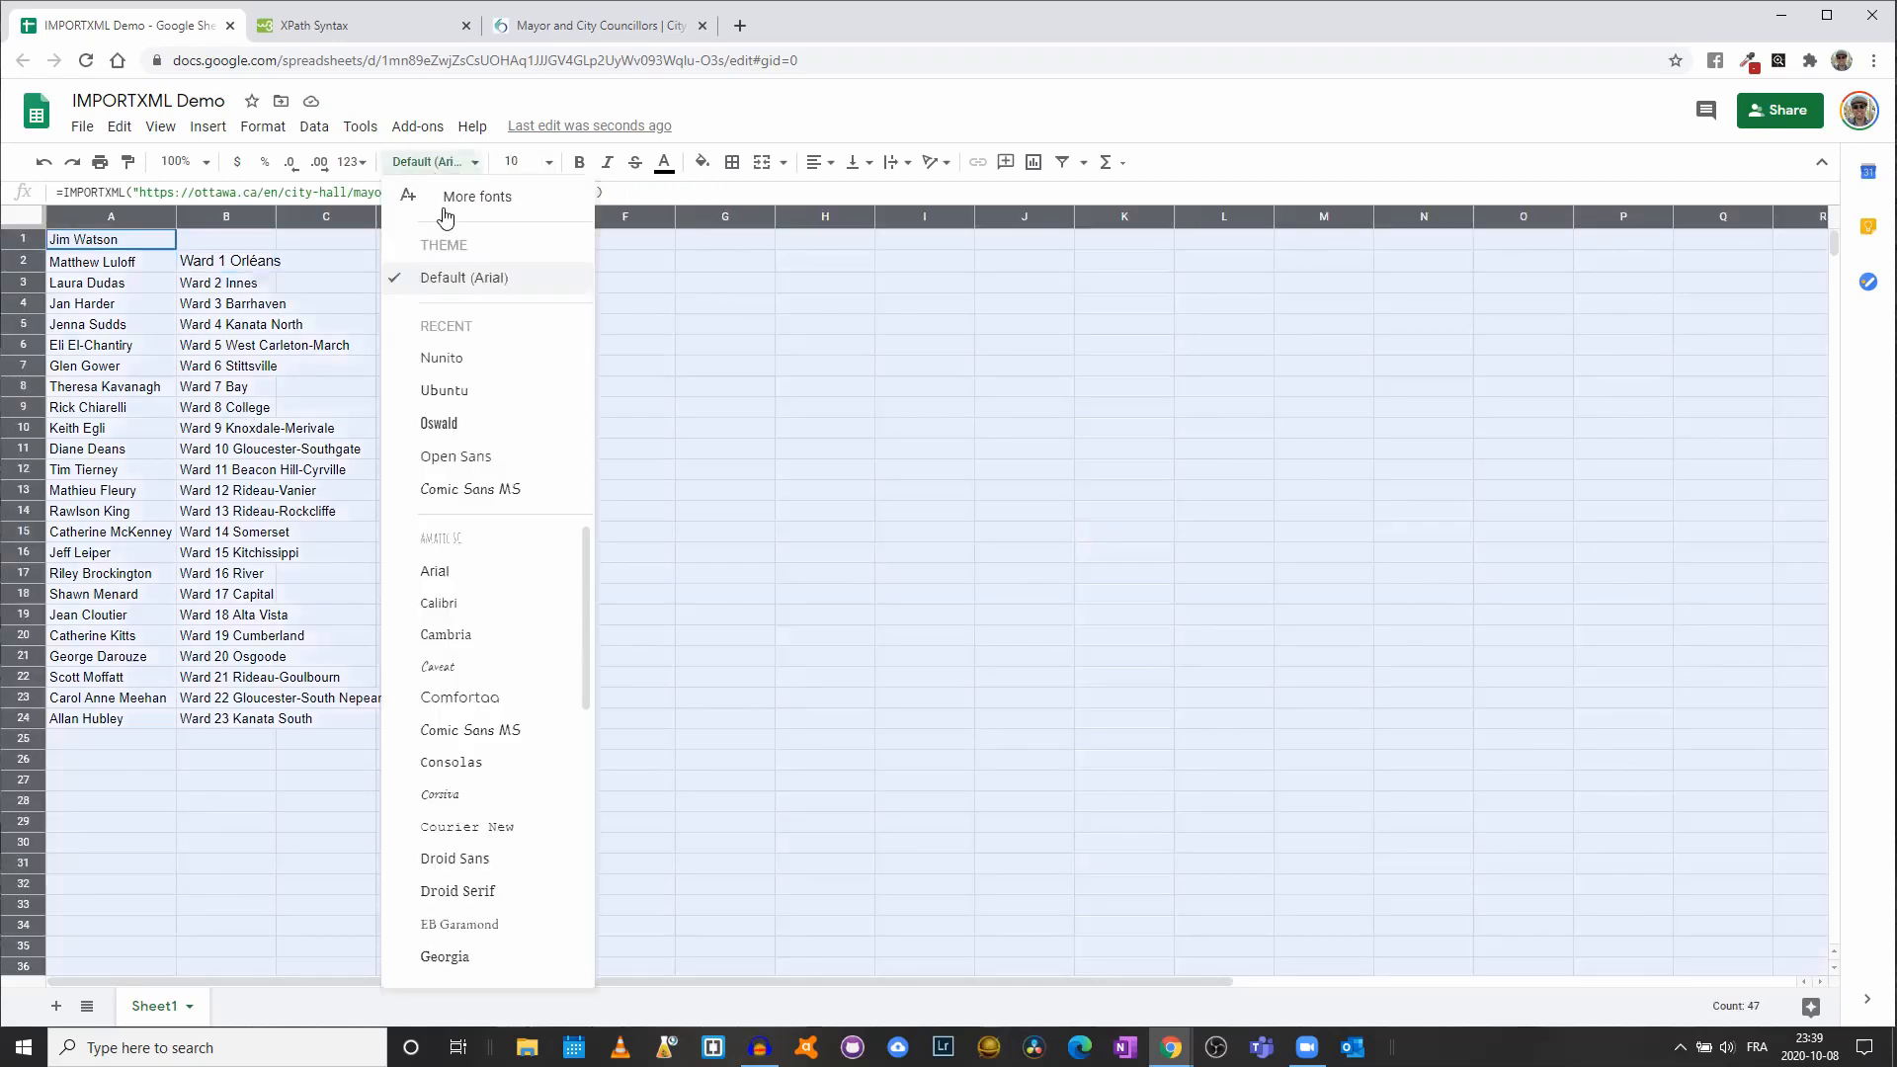
pyautogui.click(450, 282)
pyautogui.click(548, 162)
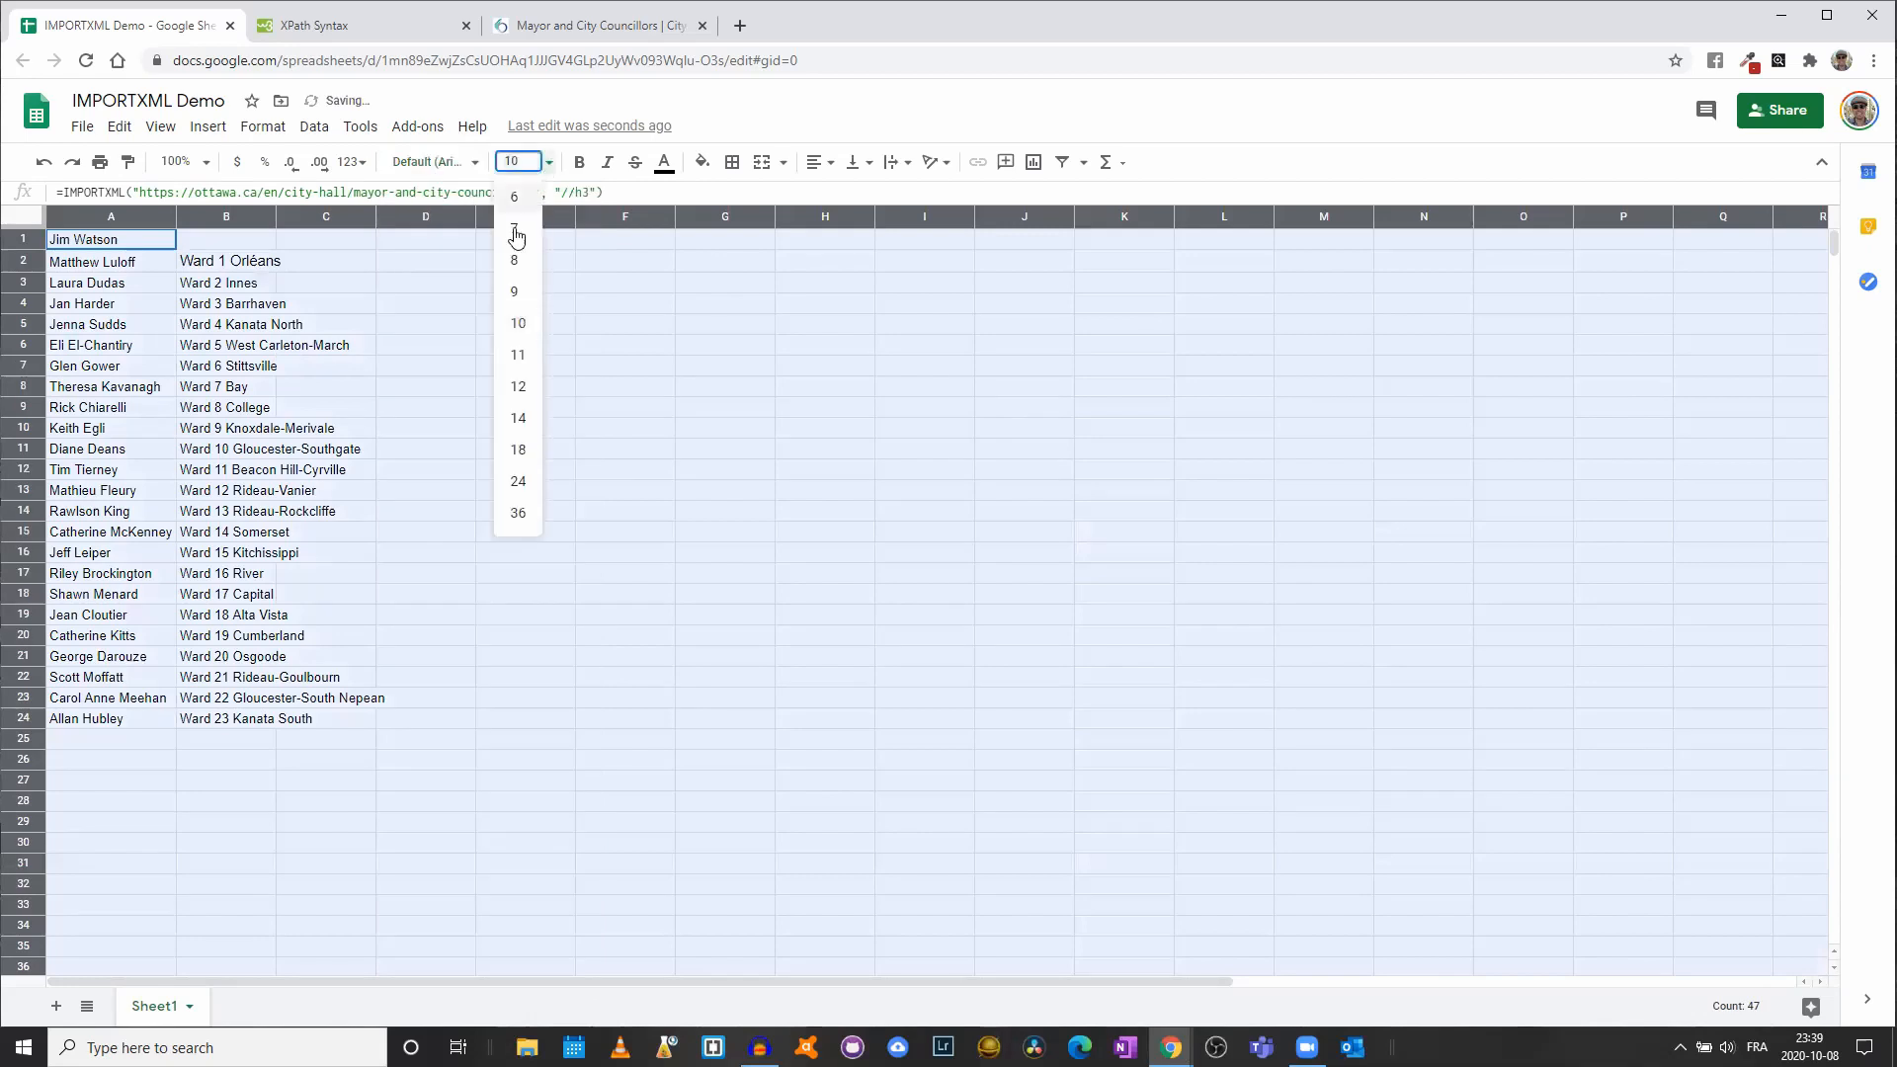
pyautogui.click(514, 324)
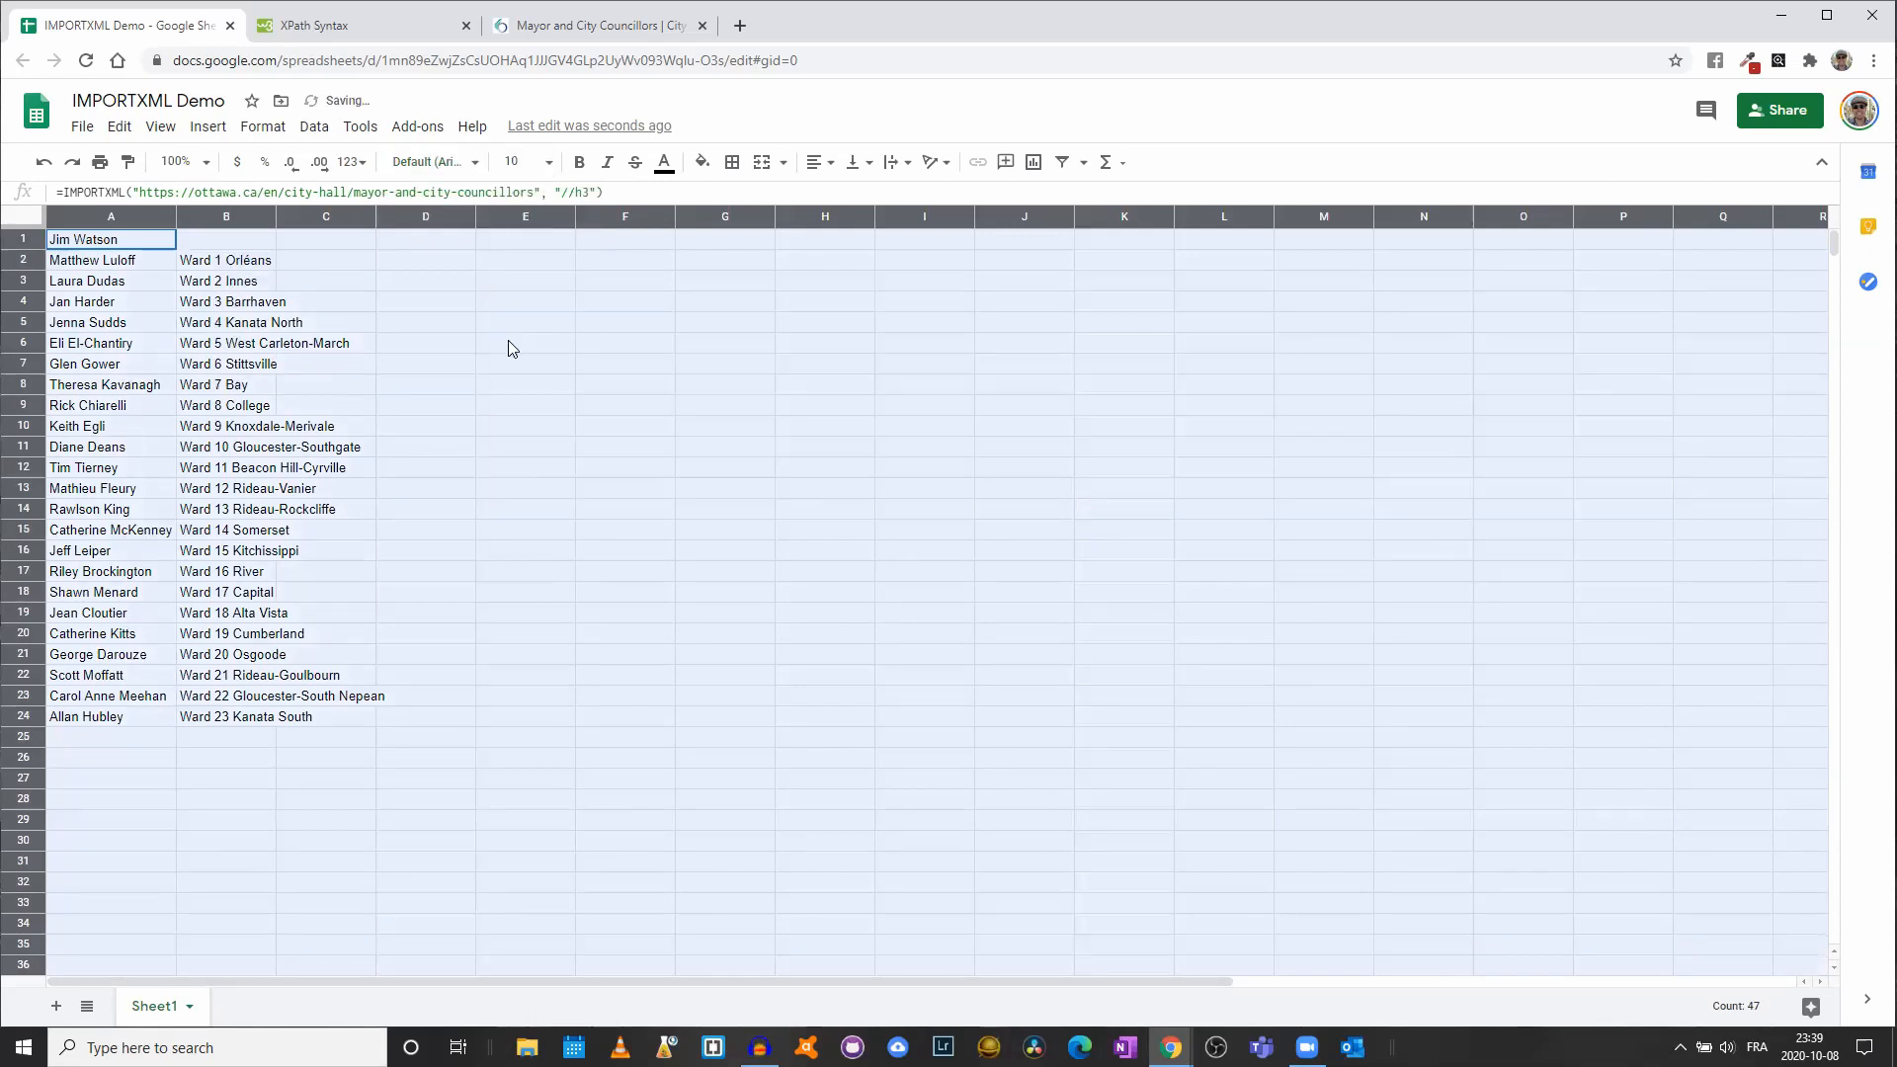
pyautogui.click(383, 413)
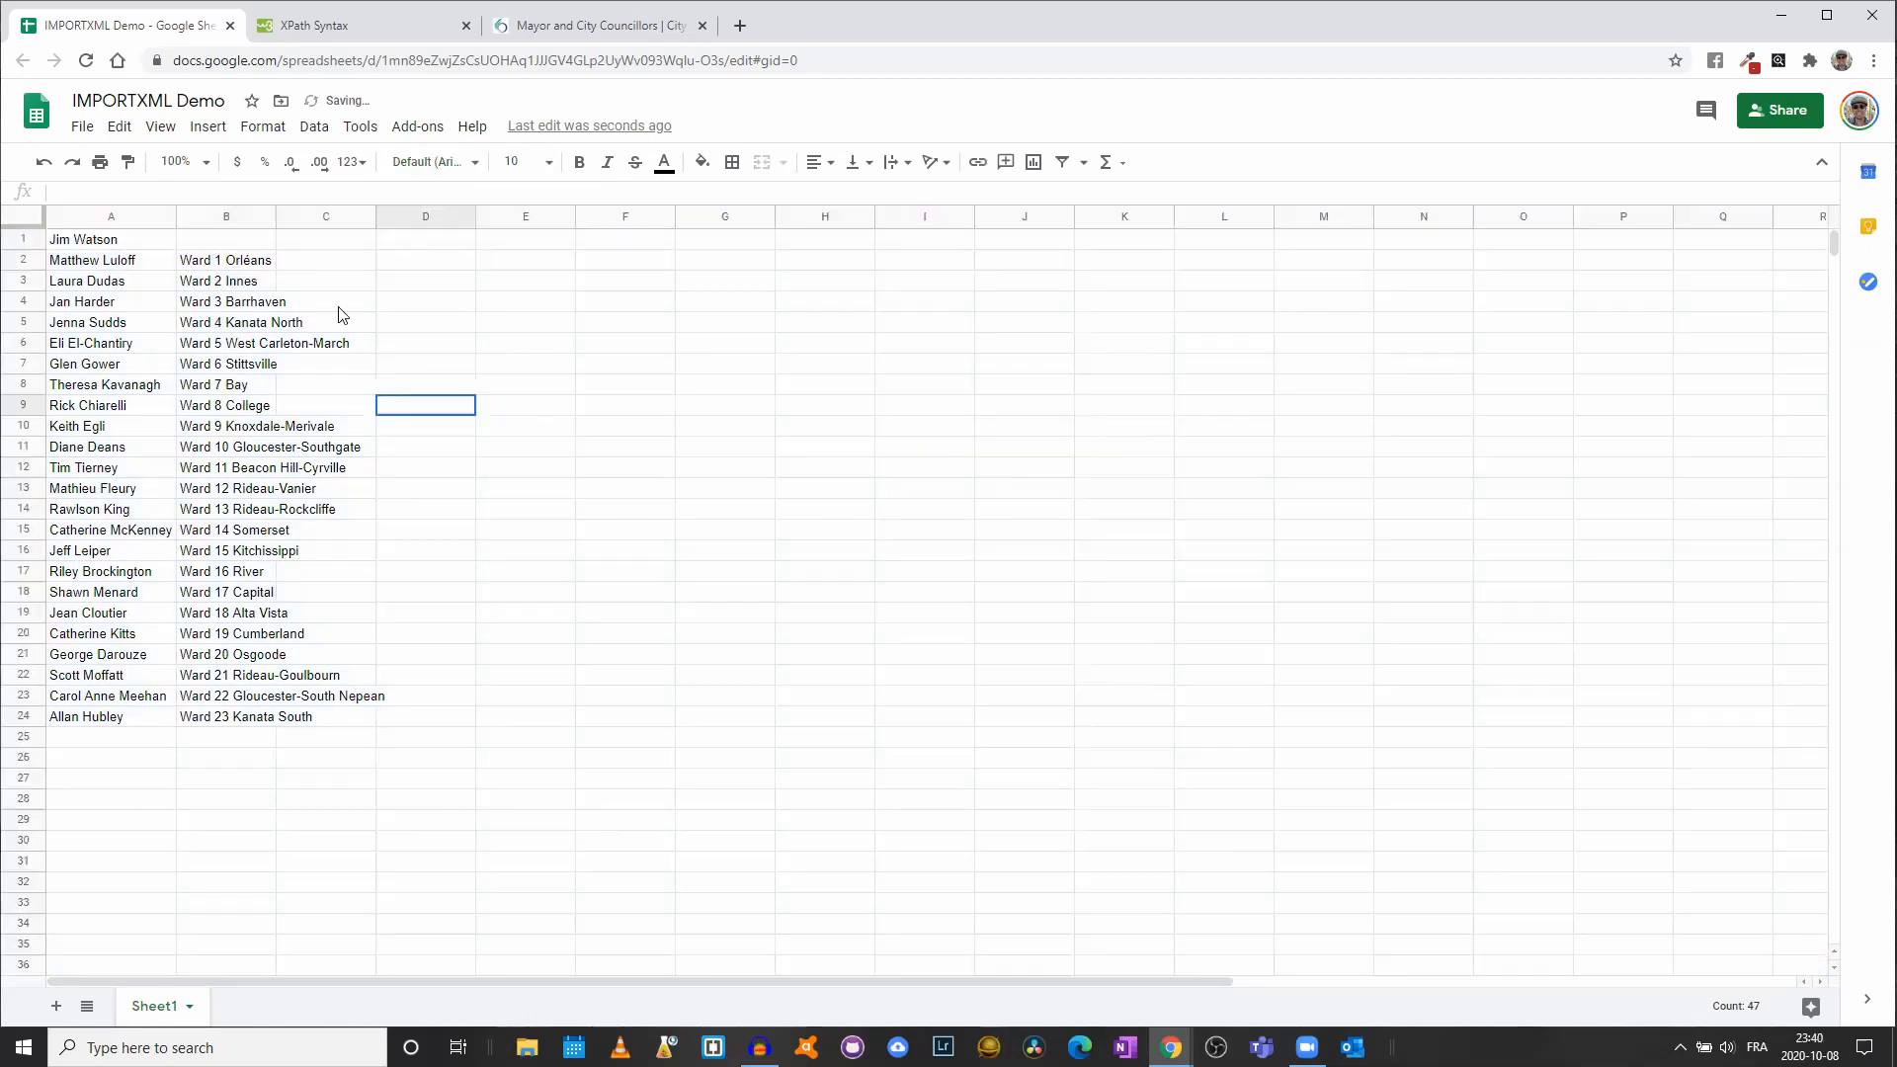
# - Widen column B to fit the ward names and check cells B24, C24 and C2
pyautogui.moveTo(272, 215); pyautogui.dragTo(389, 214)
pyautogui.click(365, 724)
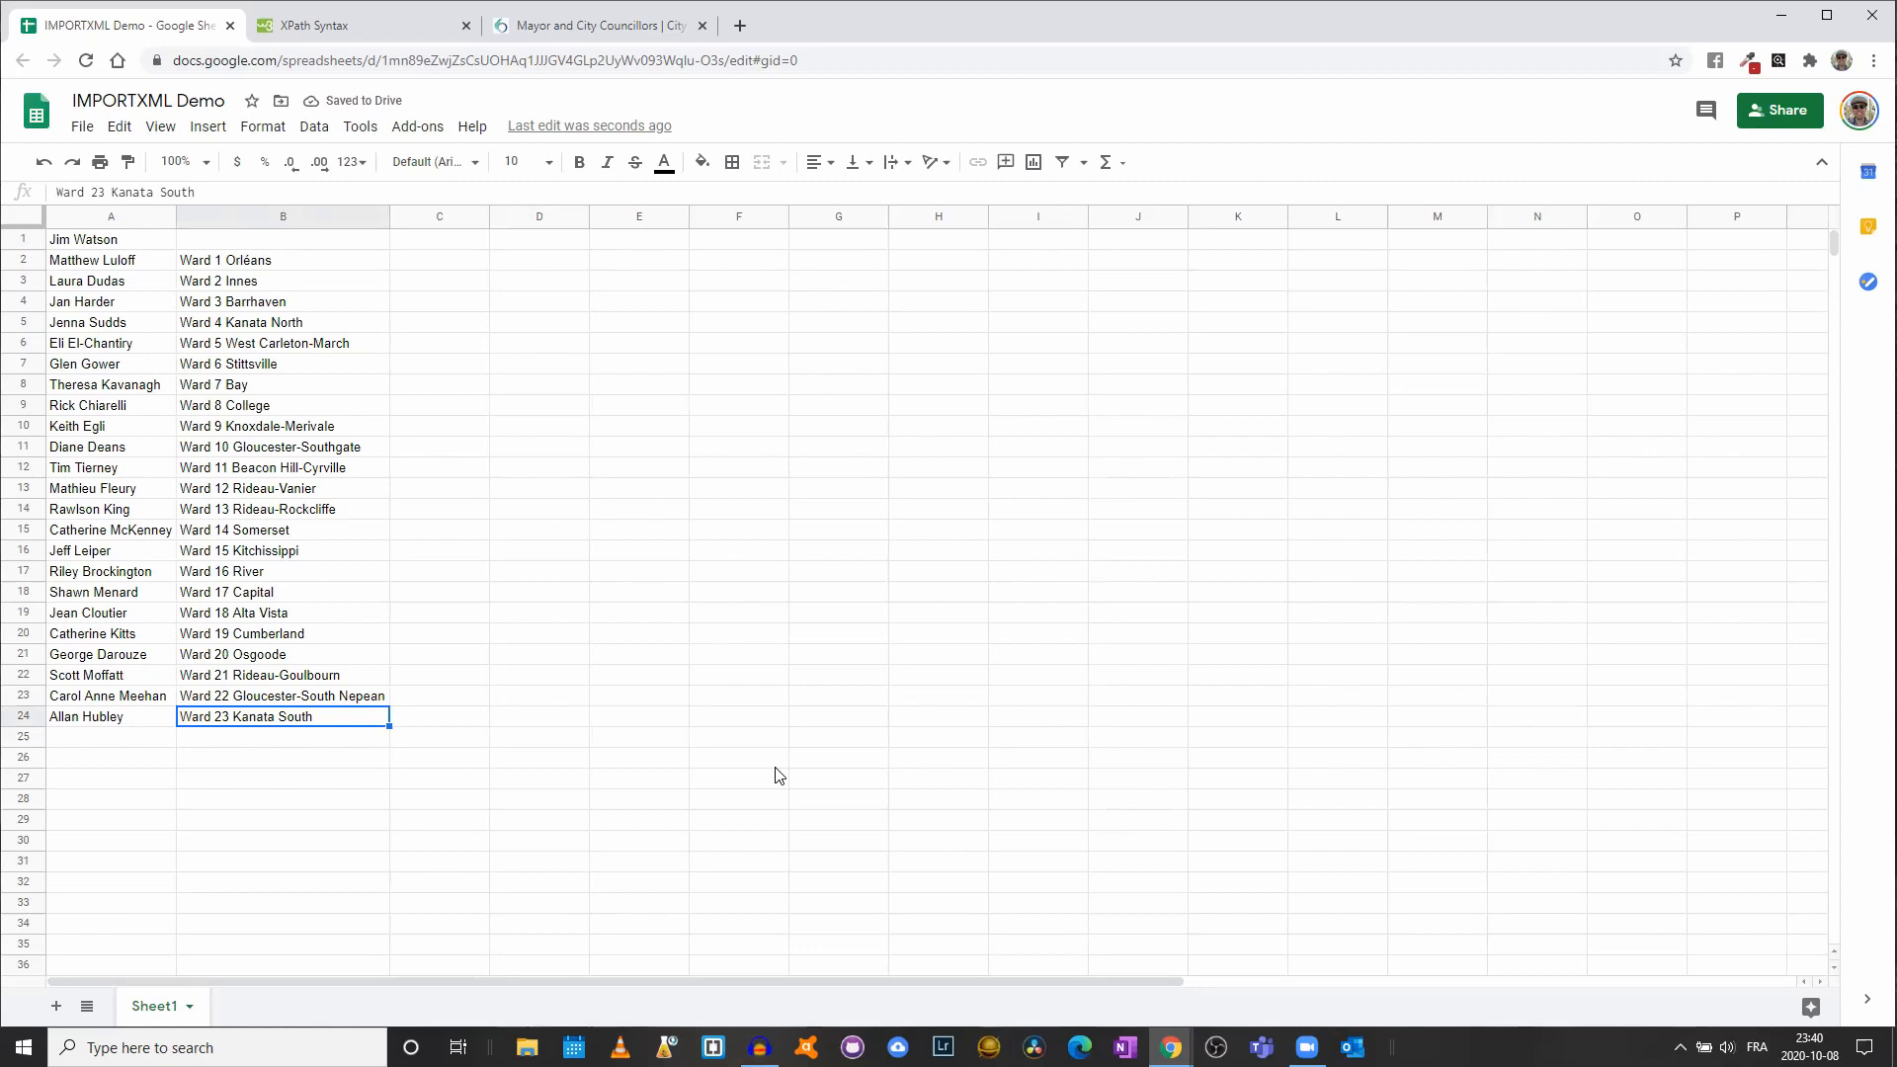
pyautogui.press('Right')
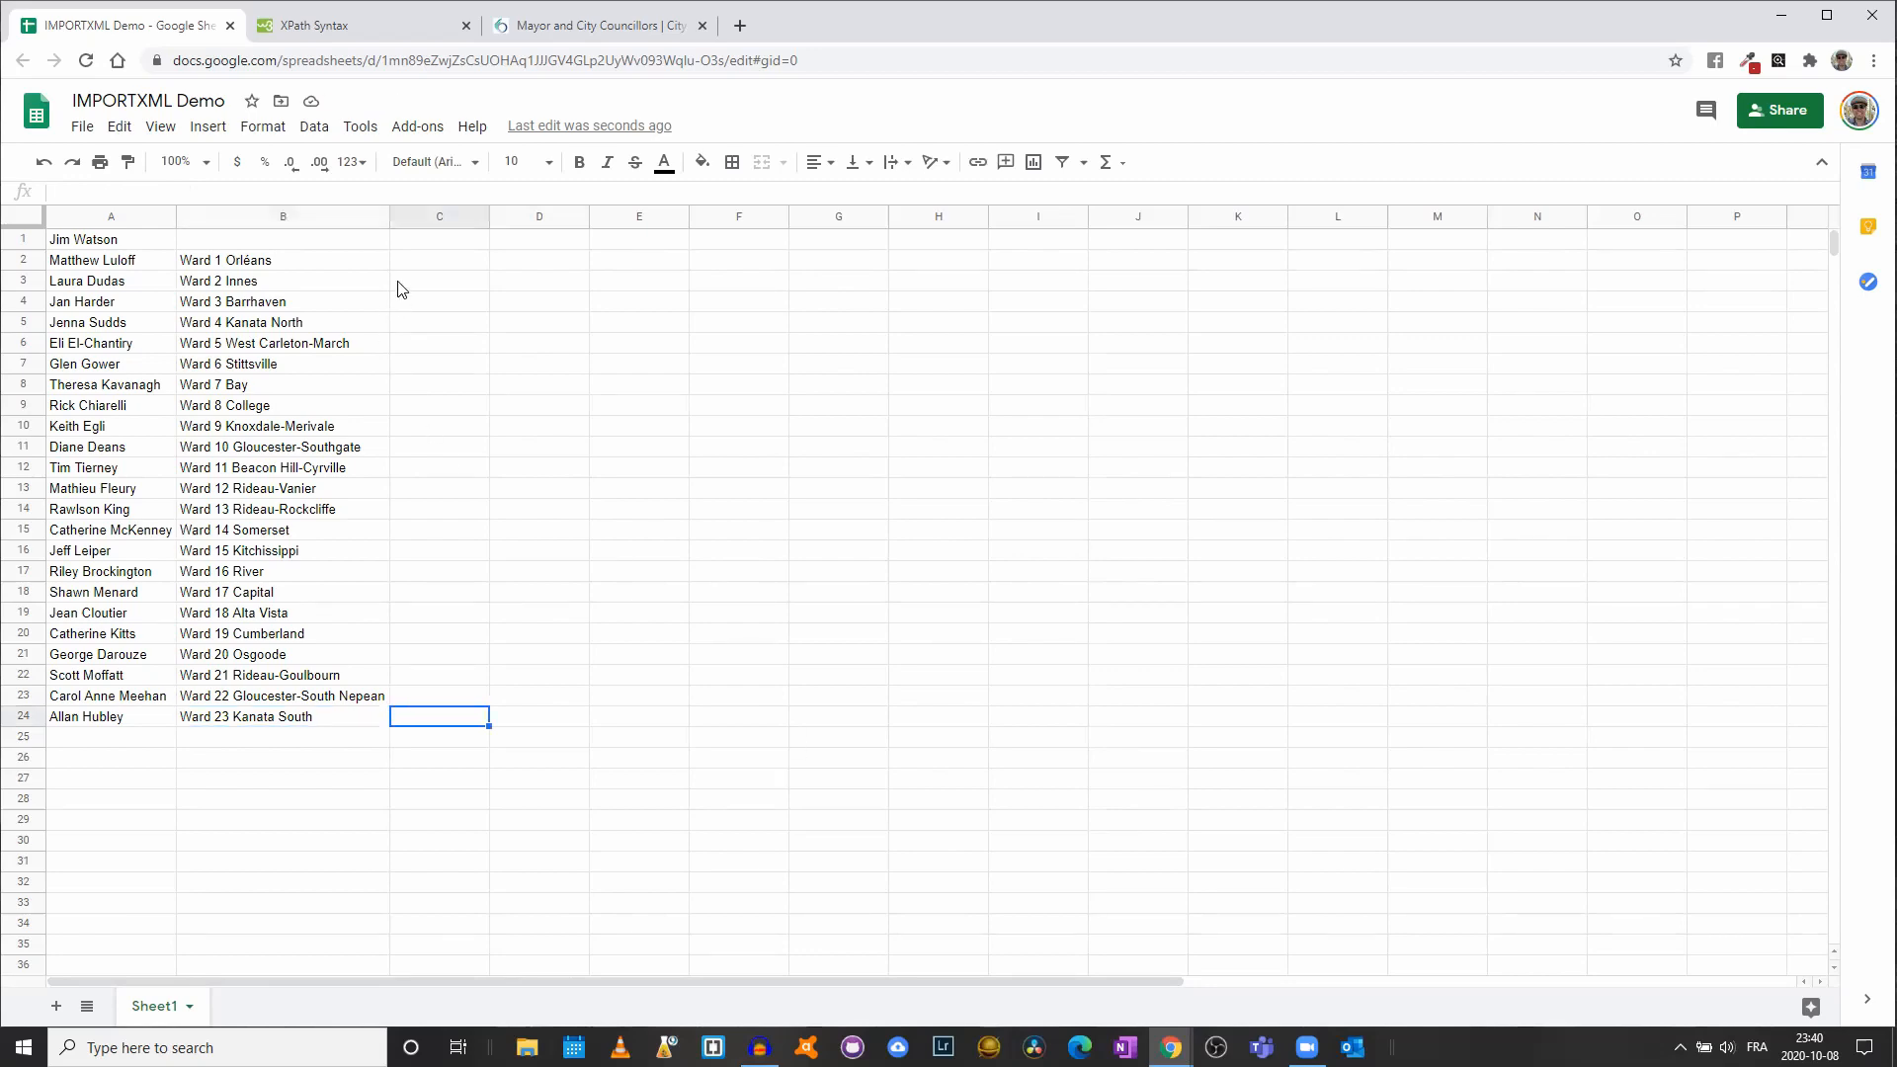
pyautogui.click(417, 264)
pyautogui.click(678, 29)
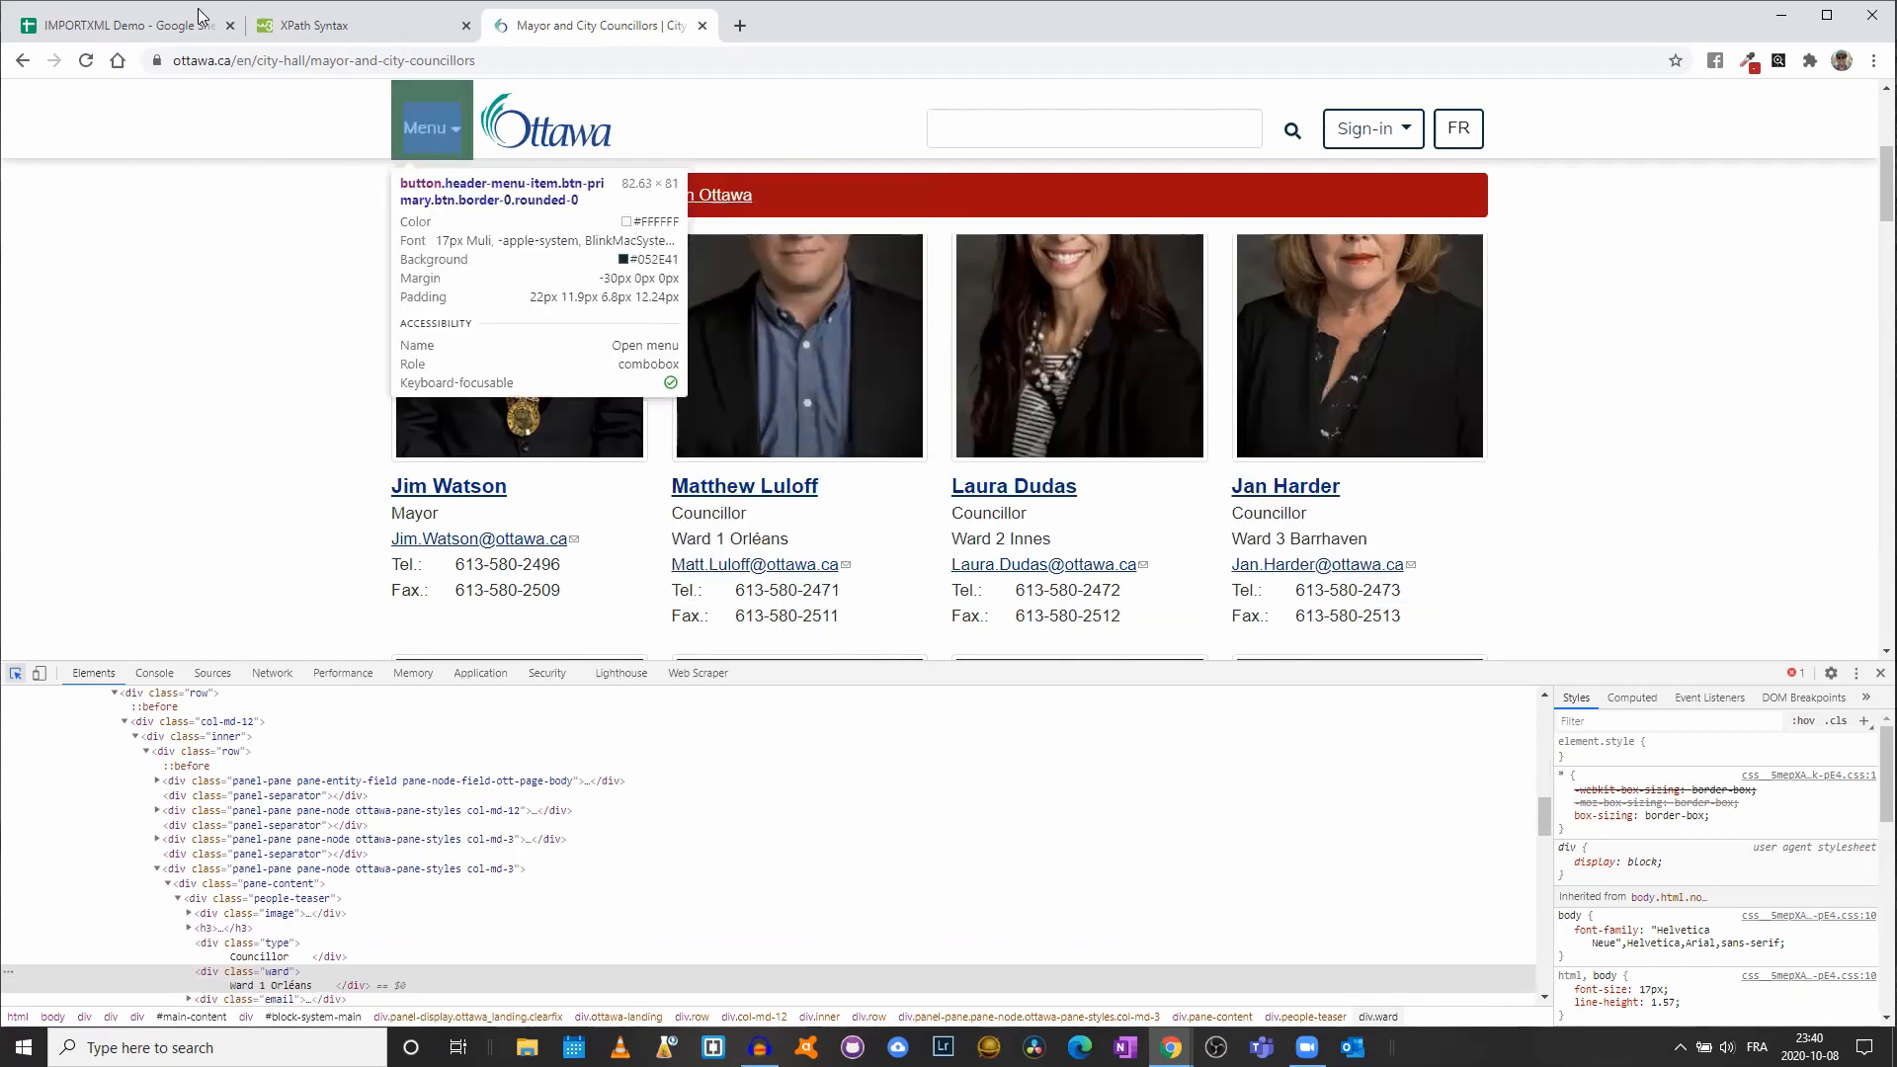
# - Copy B2's ward IMPORTXML formula text from the formula bar and select C1
pyautogui.click(163, 25)
pyautogui.click(310, 262)
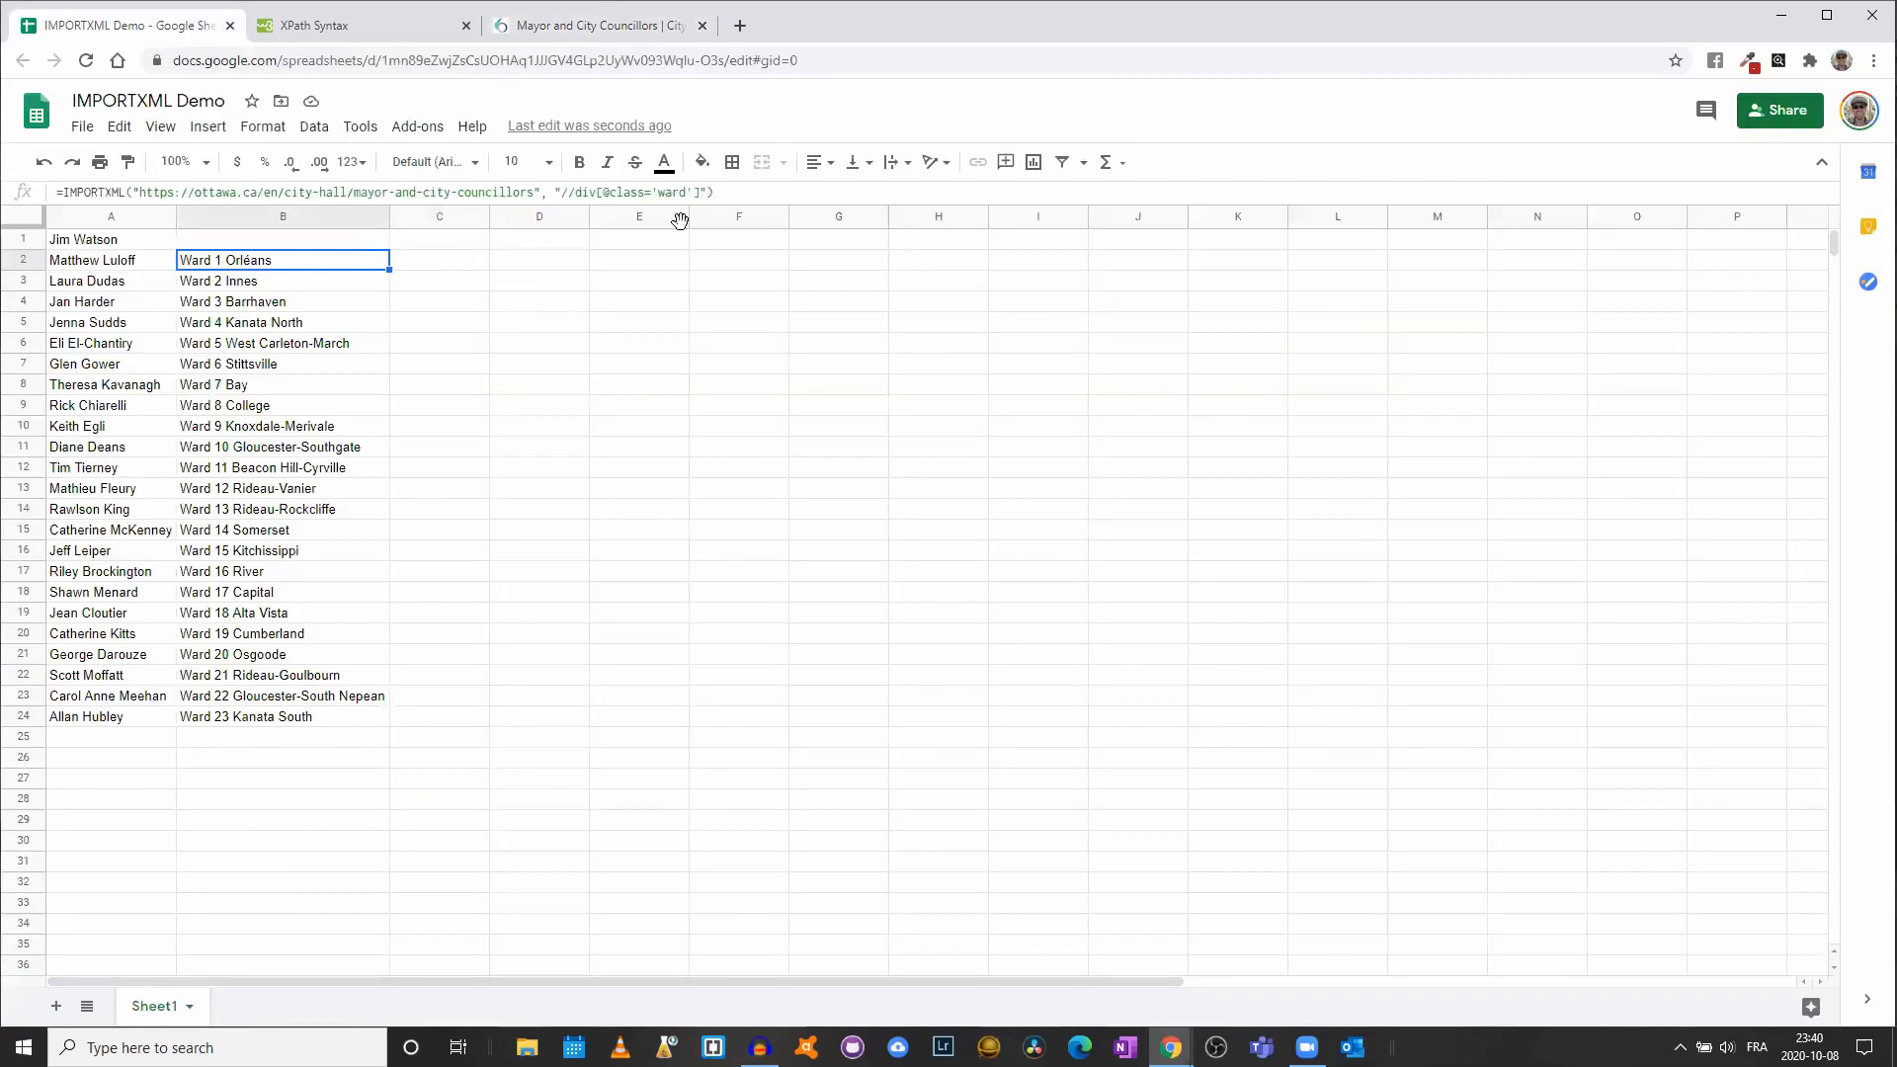
pyautogui.moveTo(717, 192); pyautogui.dragTo(10, 188)
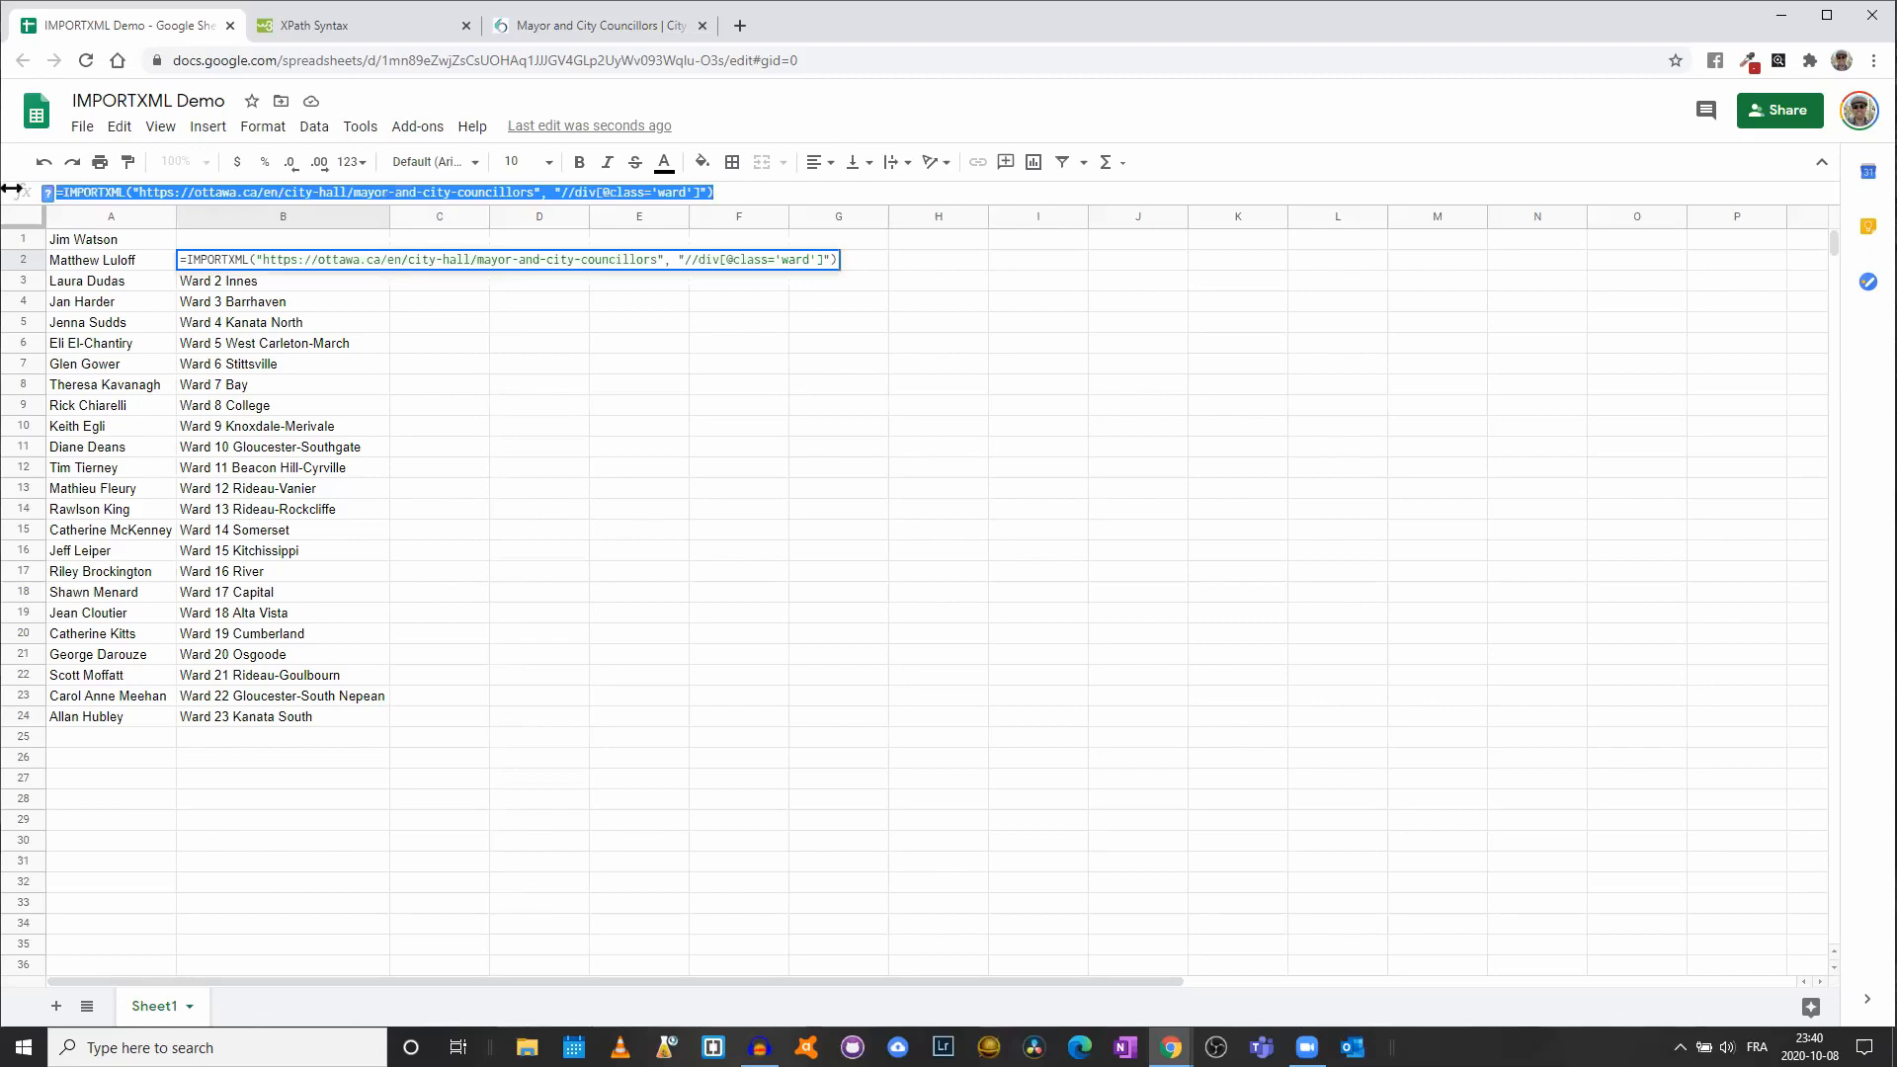
pyautogui.click(435, 306)
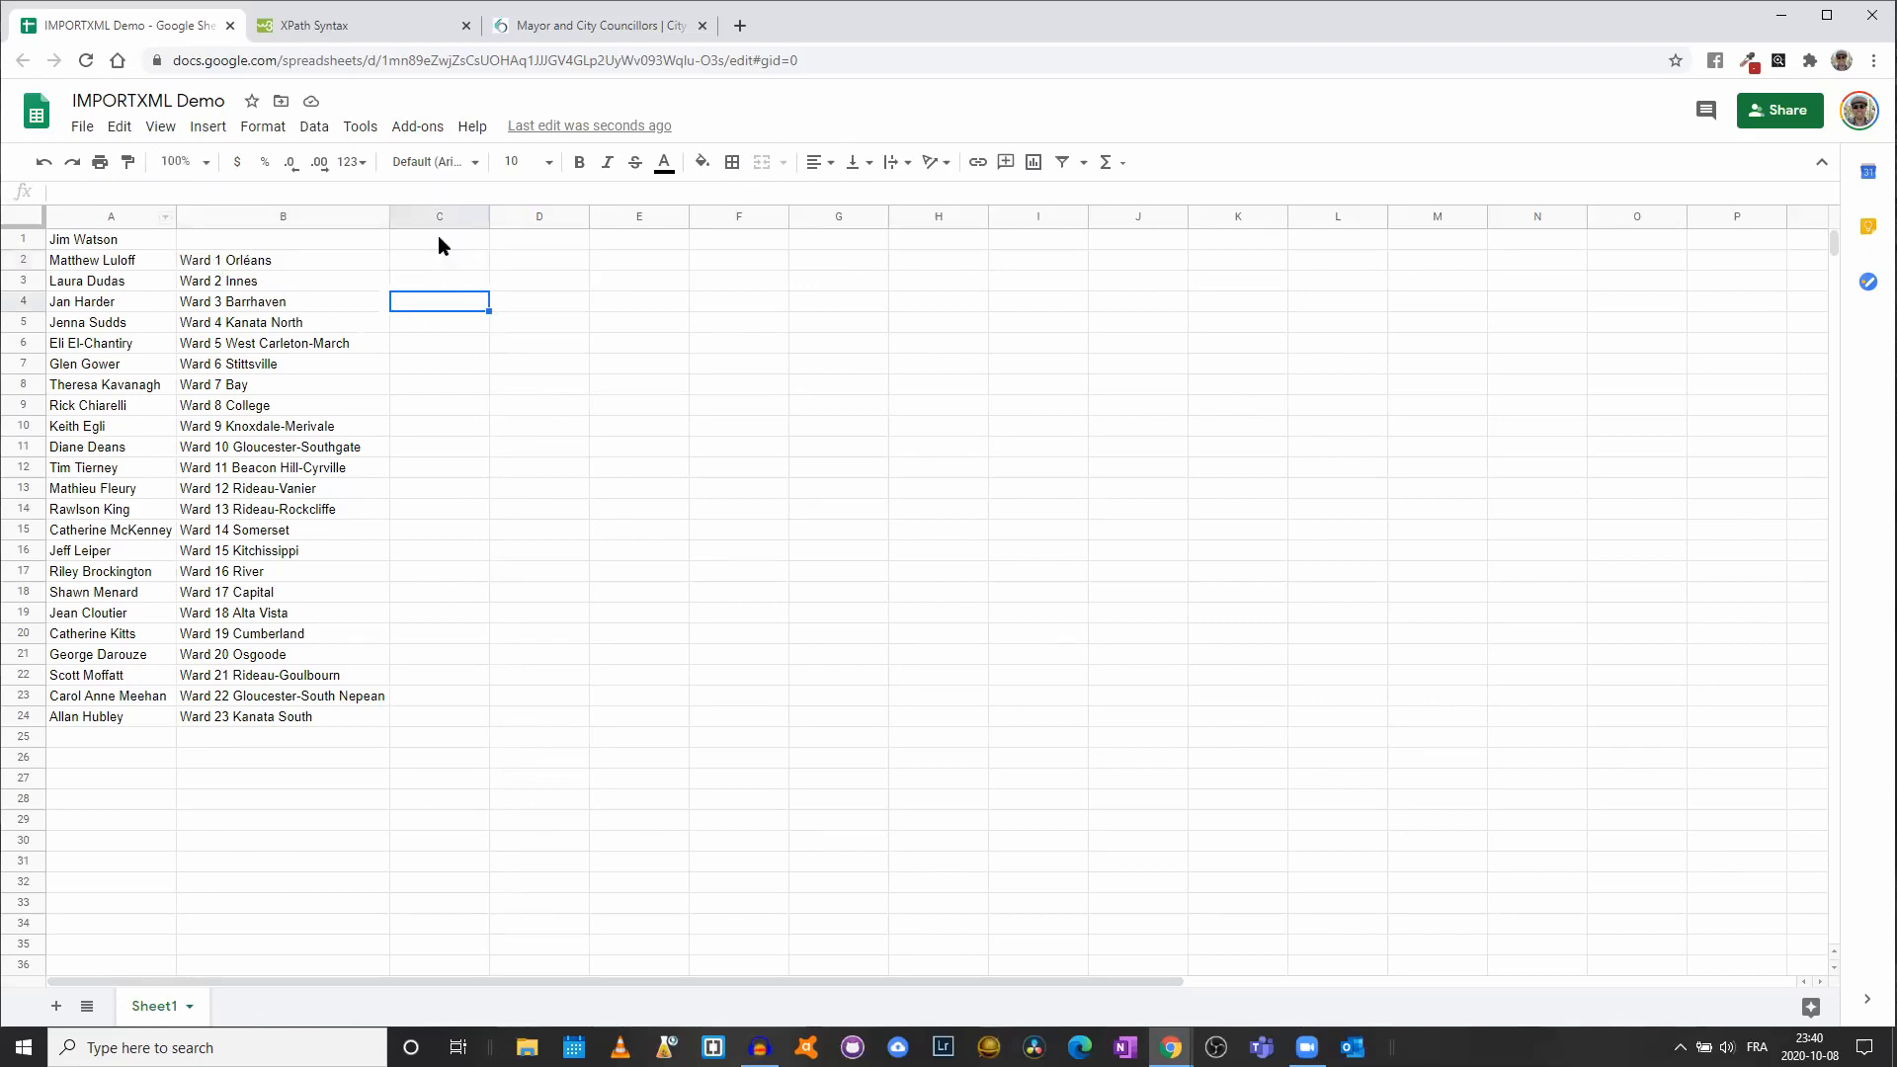
pyautogui.click(441, 240)
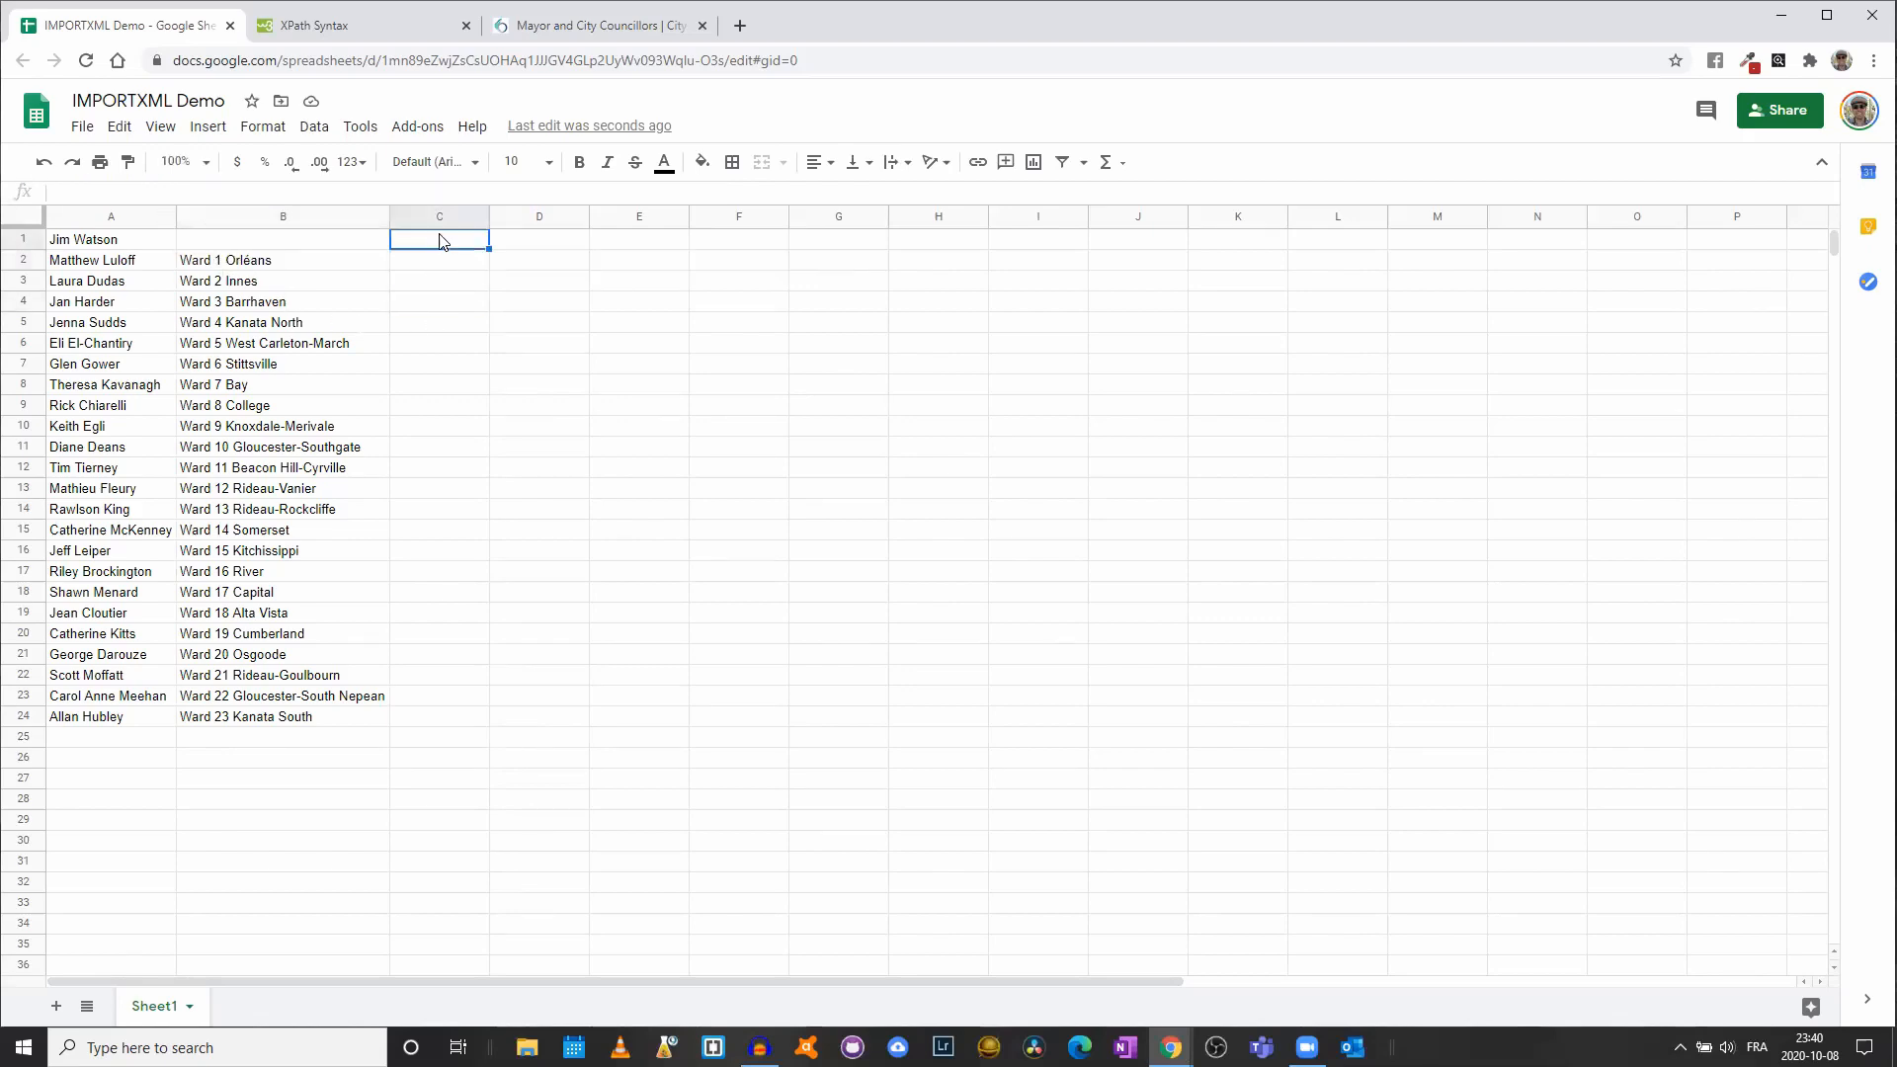
# - Paste the ward formula into C1 and confirm the phone entries use class phone-item
pyautogui.click(559, 29)
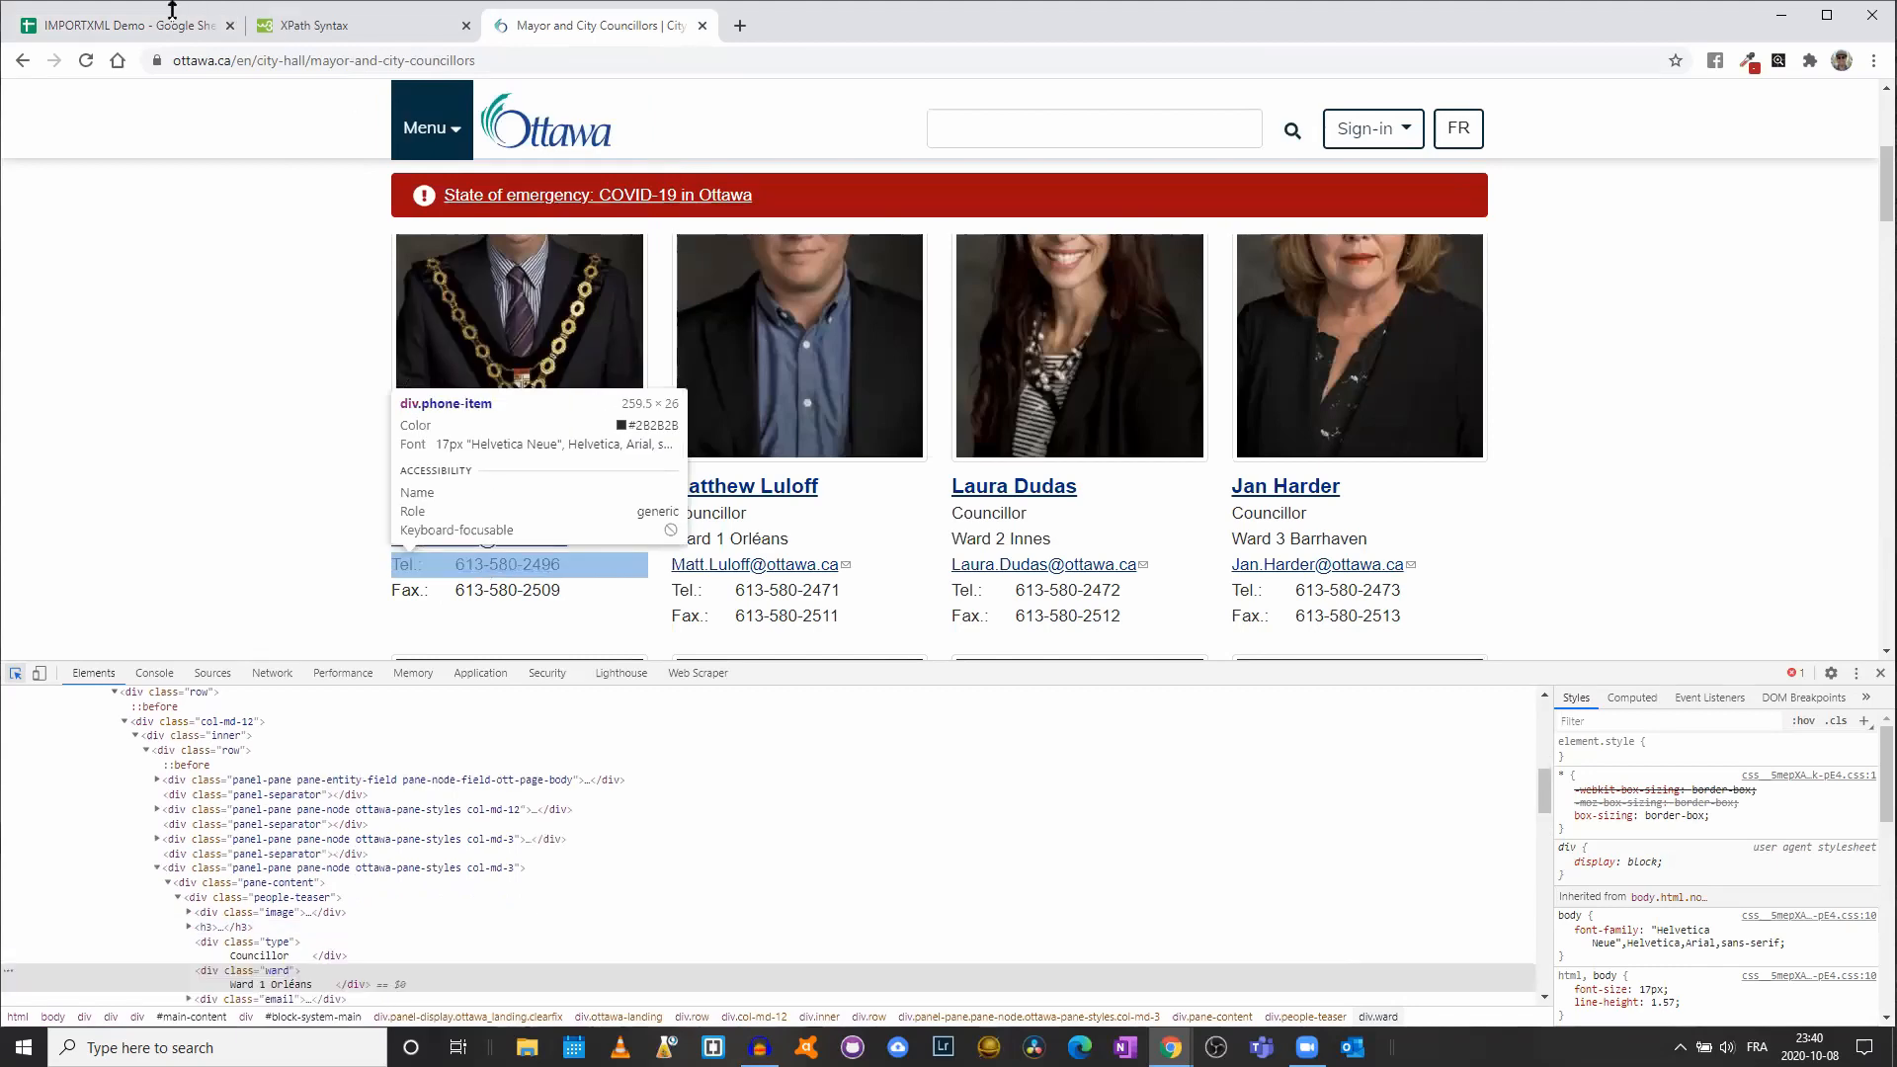
pyautogui.click(129, 25)
pyautogui.doubleClick(431, 245)
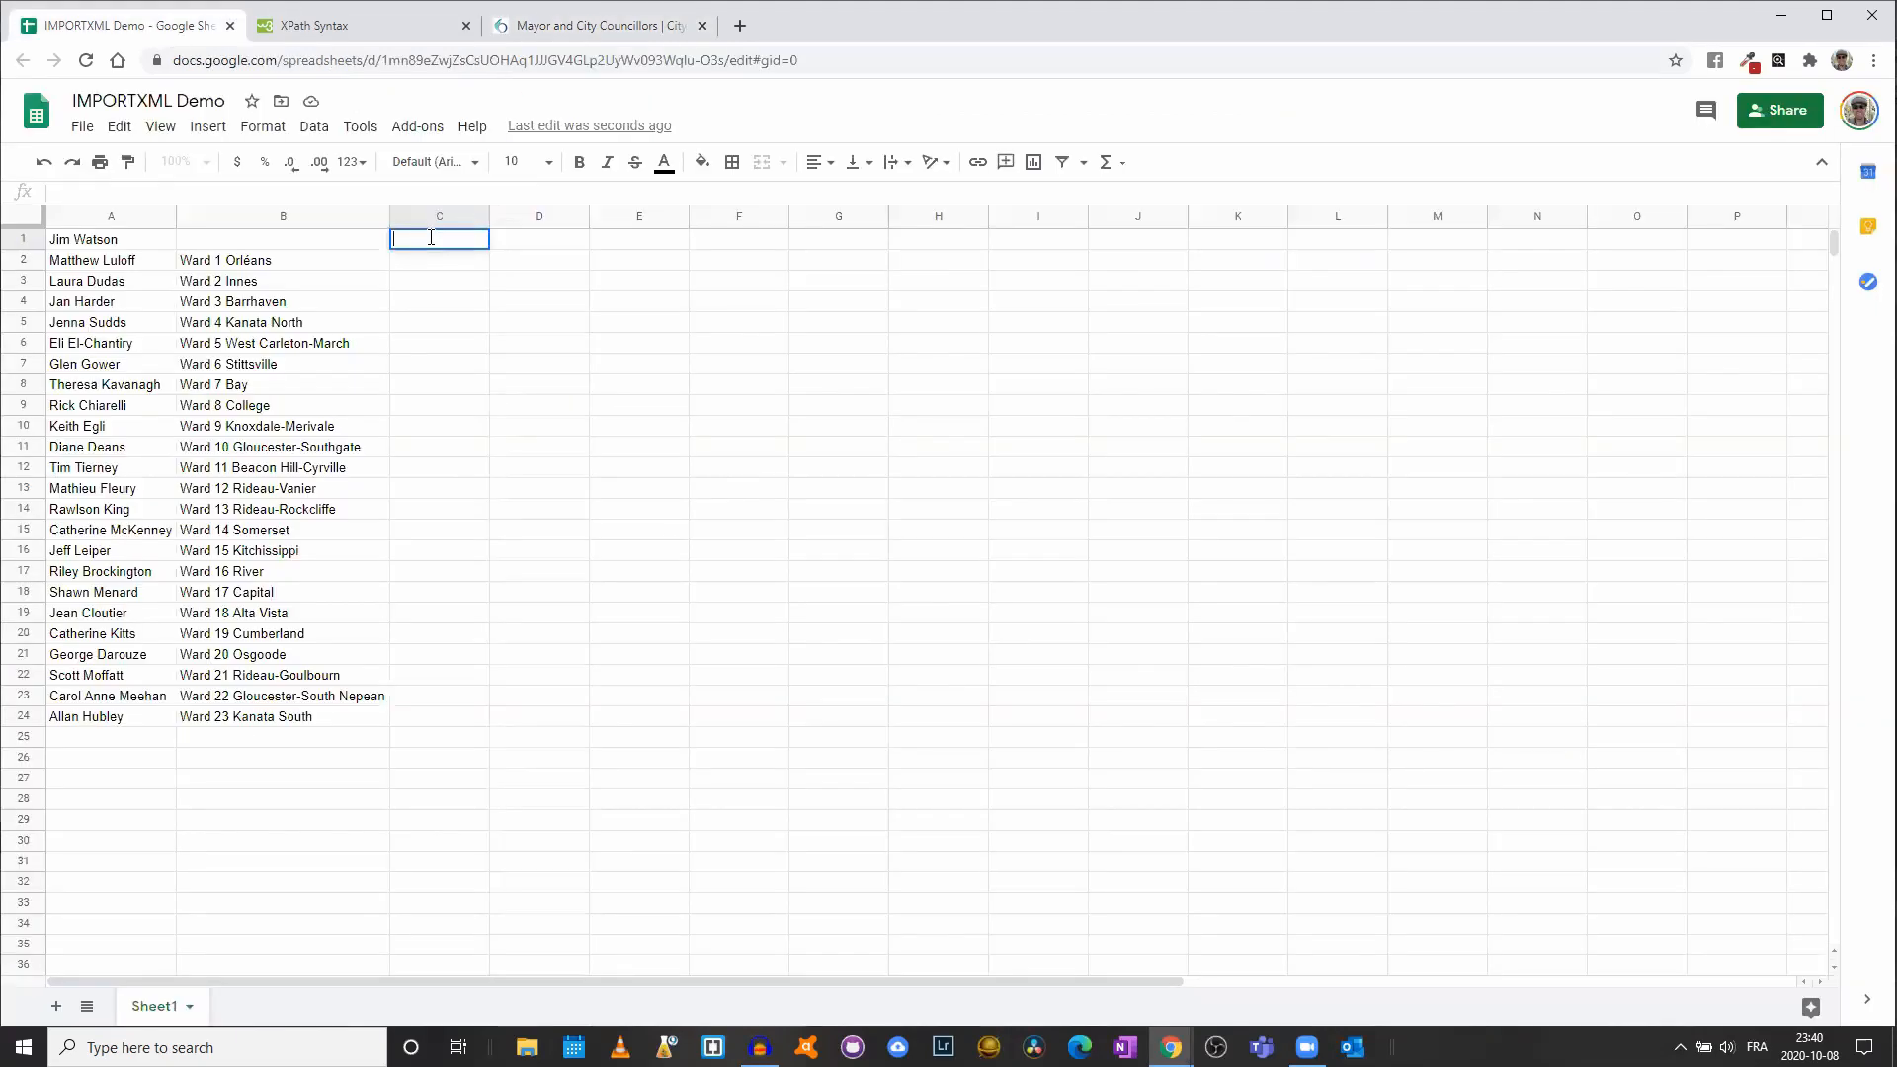
pyautogui.hotkey('ctrl', 'v')
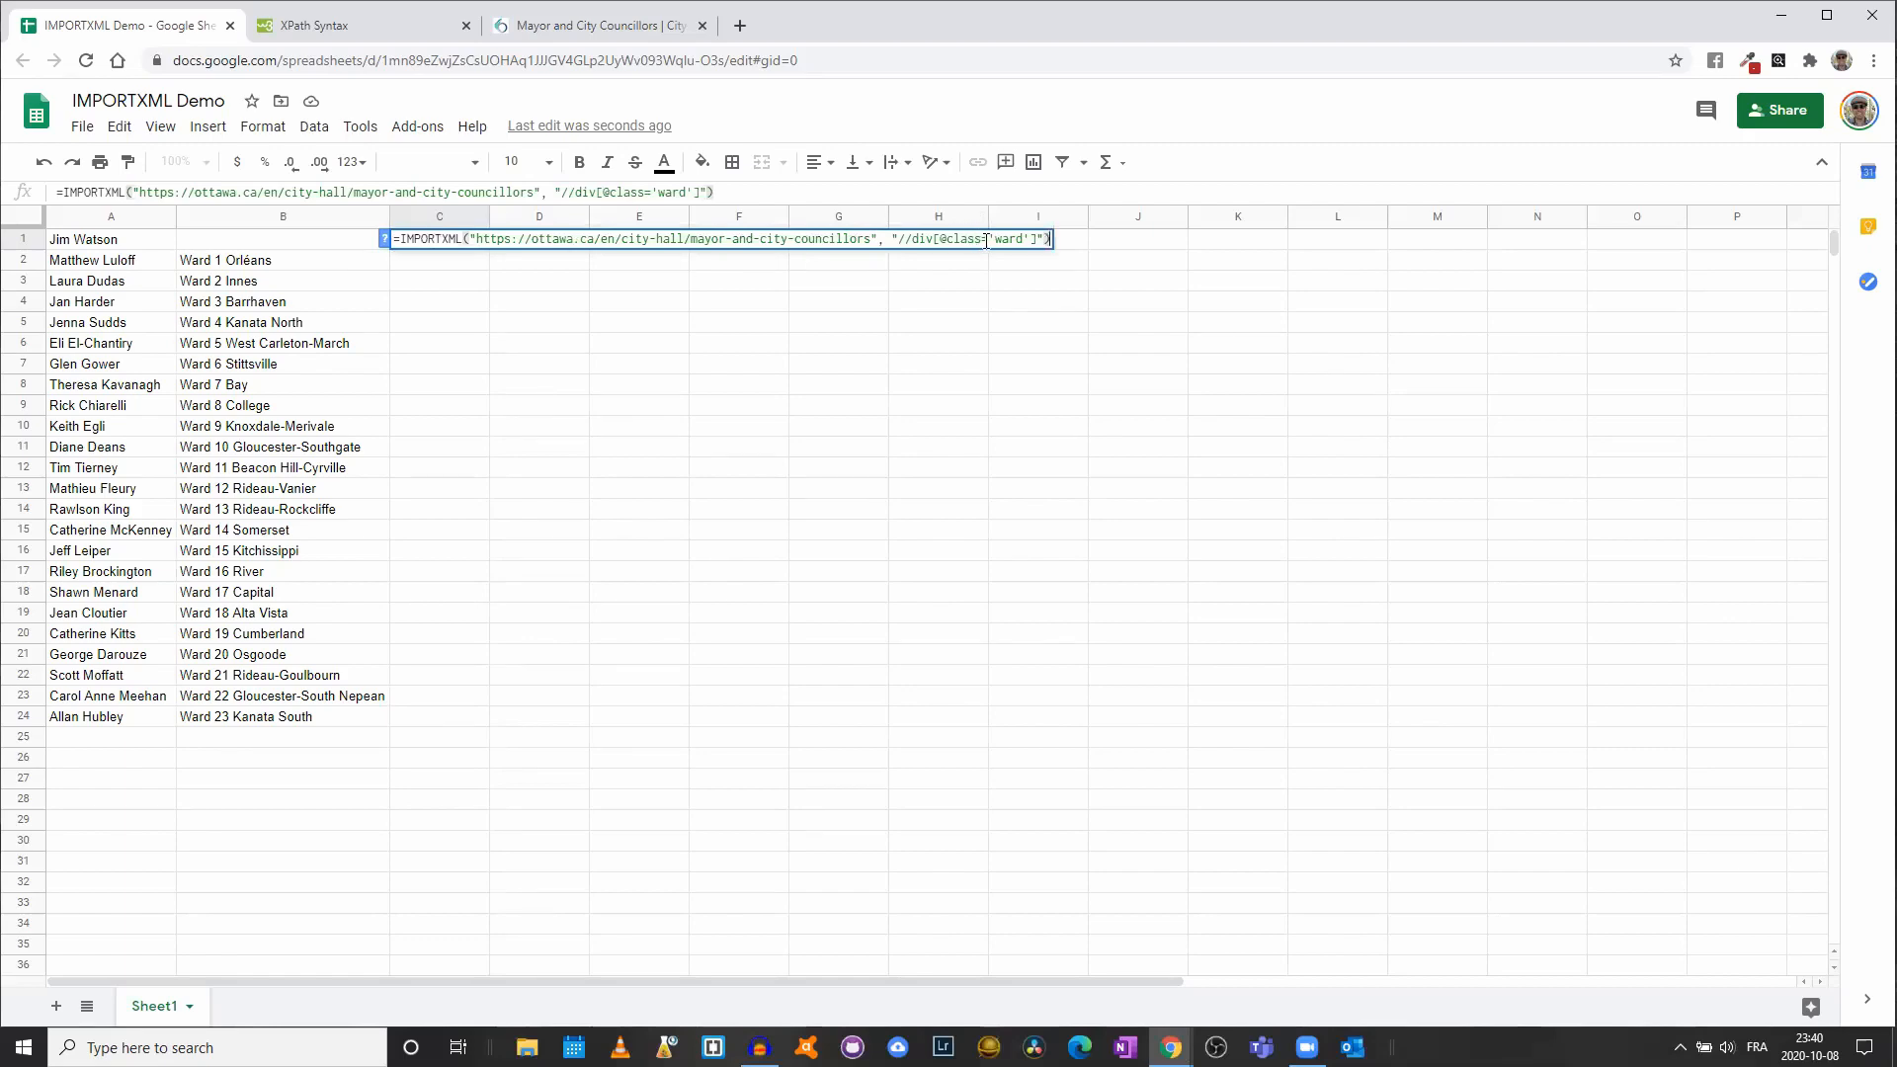
pyautogui.click(624, 26)
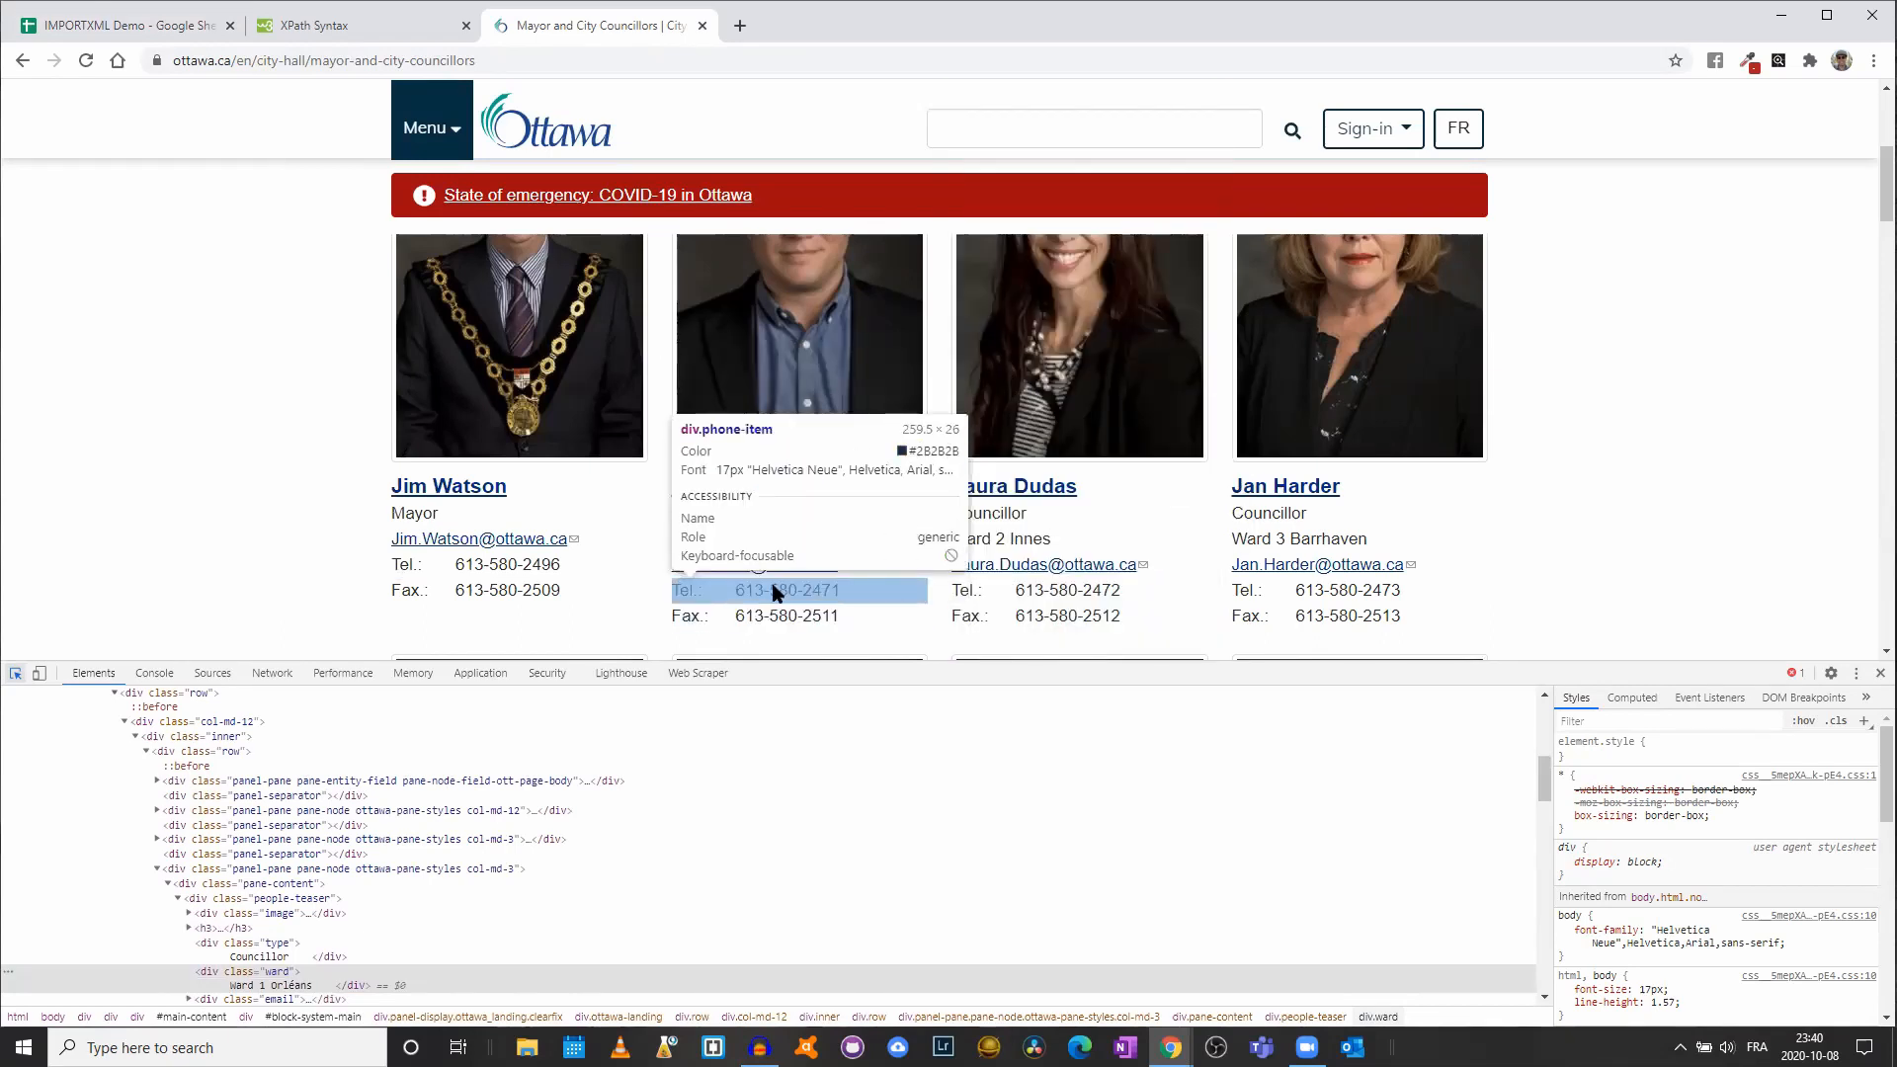
pyautogui.click(124, 24)
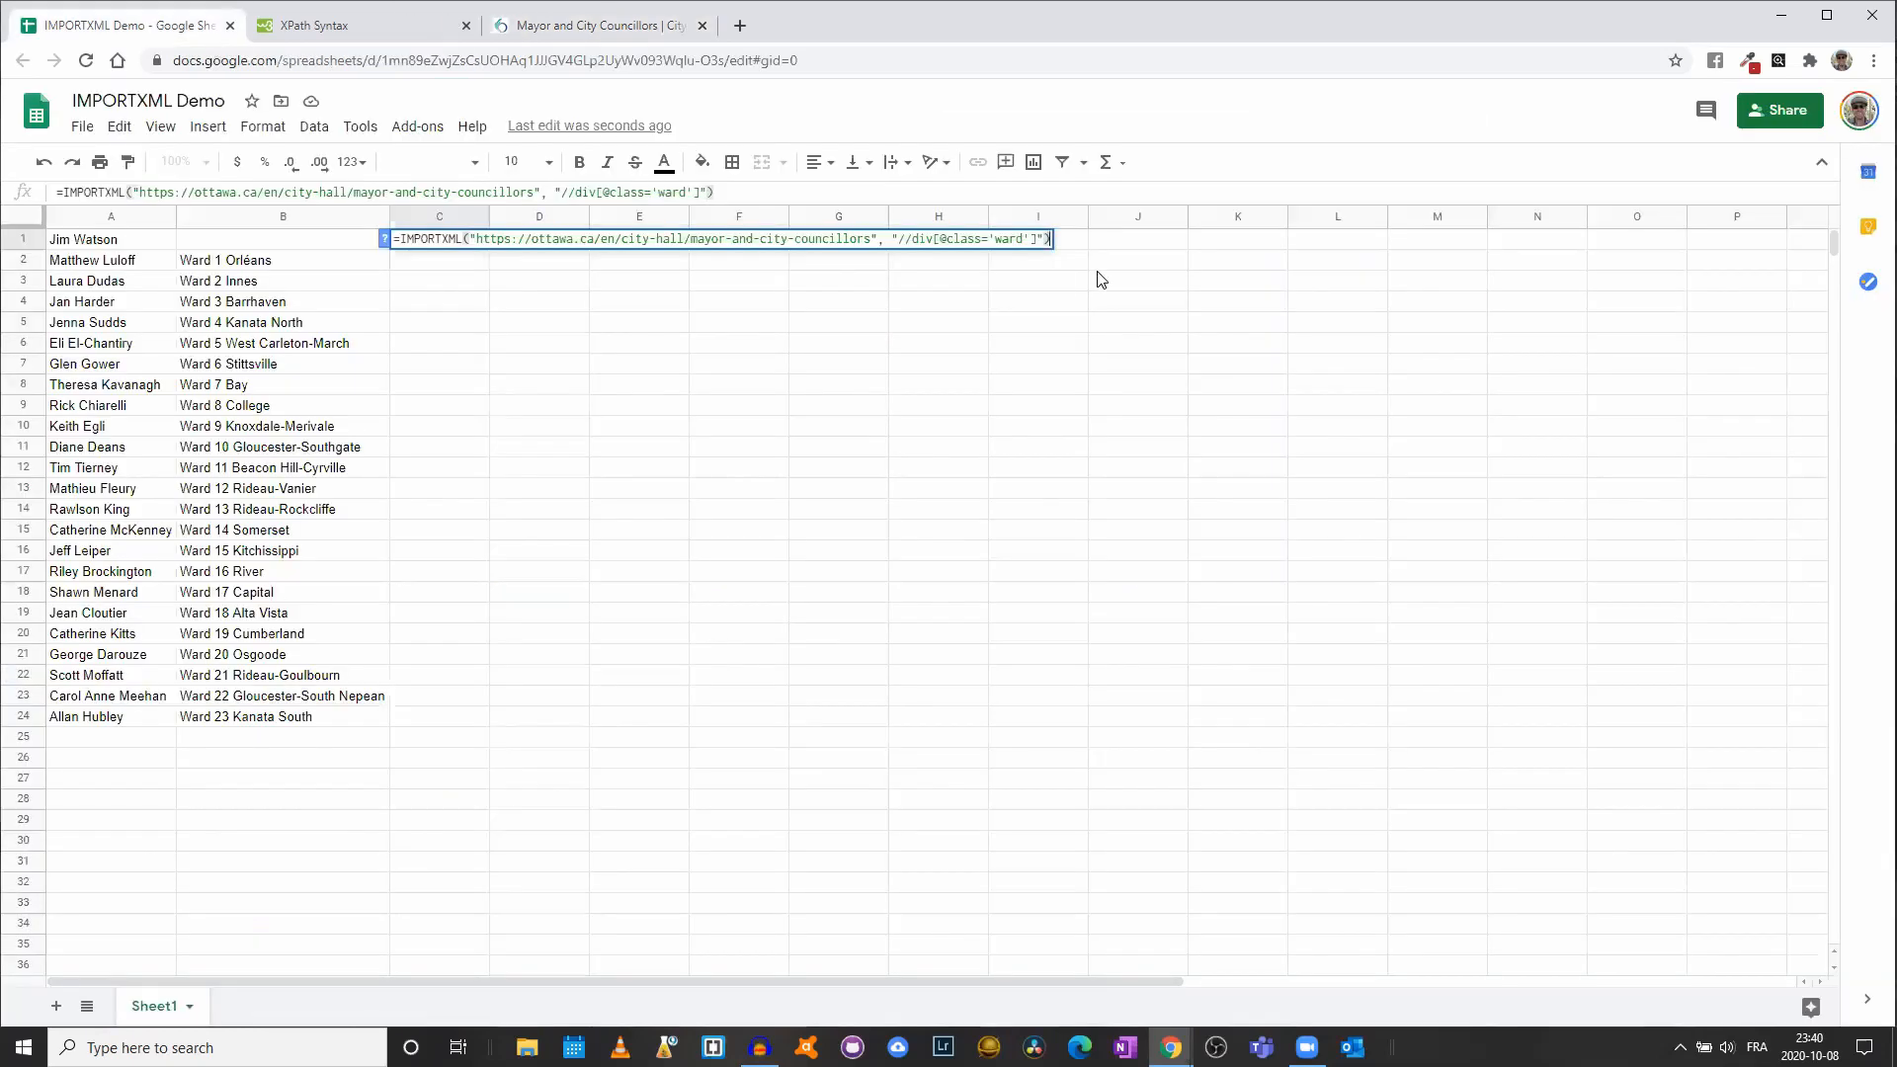
# - Change C1's IMPORTXML class from 'ward' to 'phone-item' to pull Tel./Fax. labels and numbers
pyautogui.click(1018, 241)
pyautogui.press('BackSpace')
pyautogui.press('BackSpace')
pyautogui.press('BackSpace')
pyautogui.press('BackSpace')
pyautogui.write('phone-item')
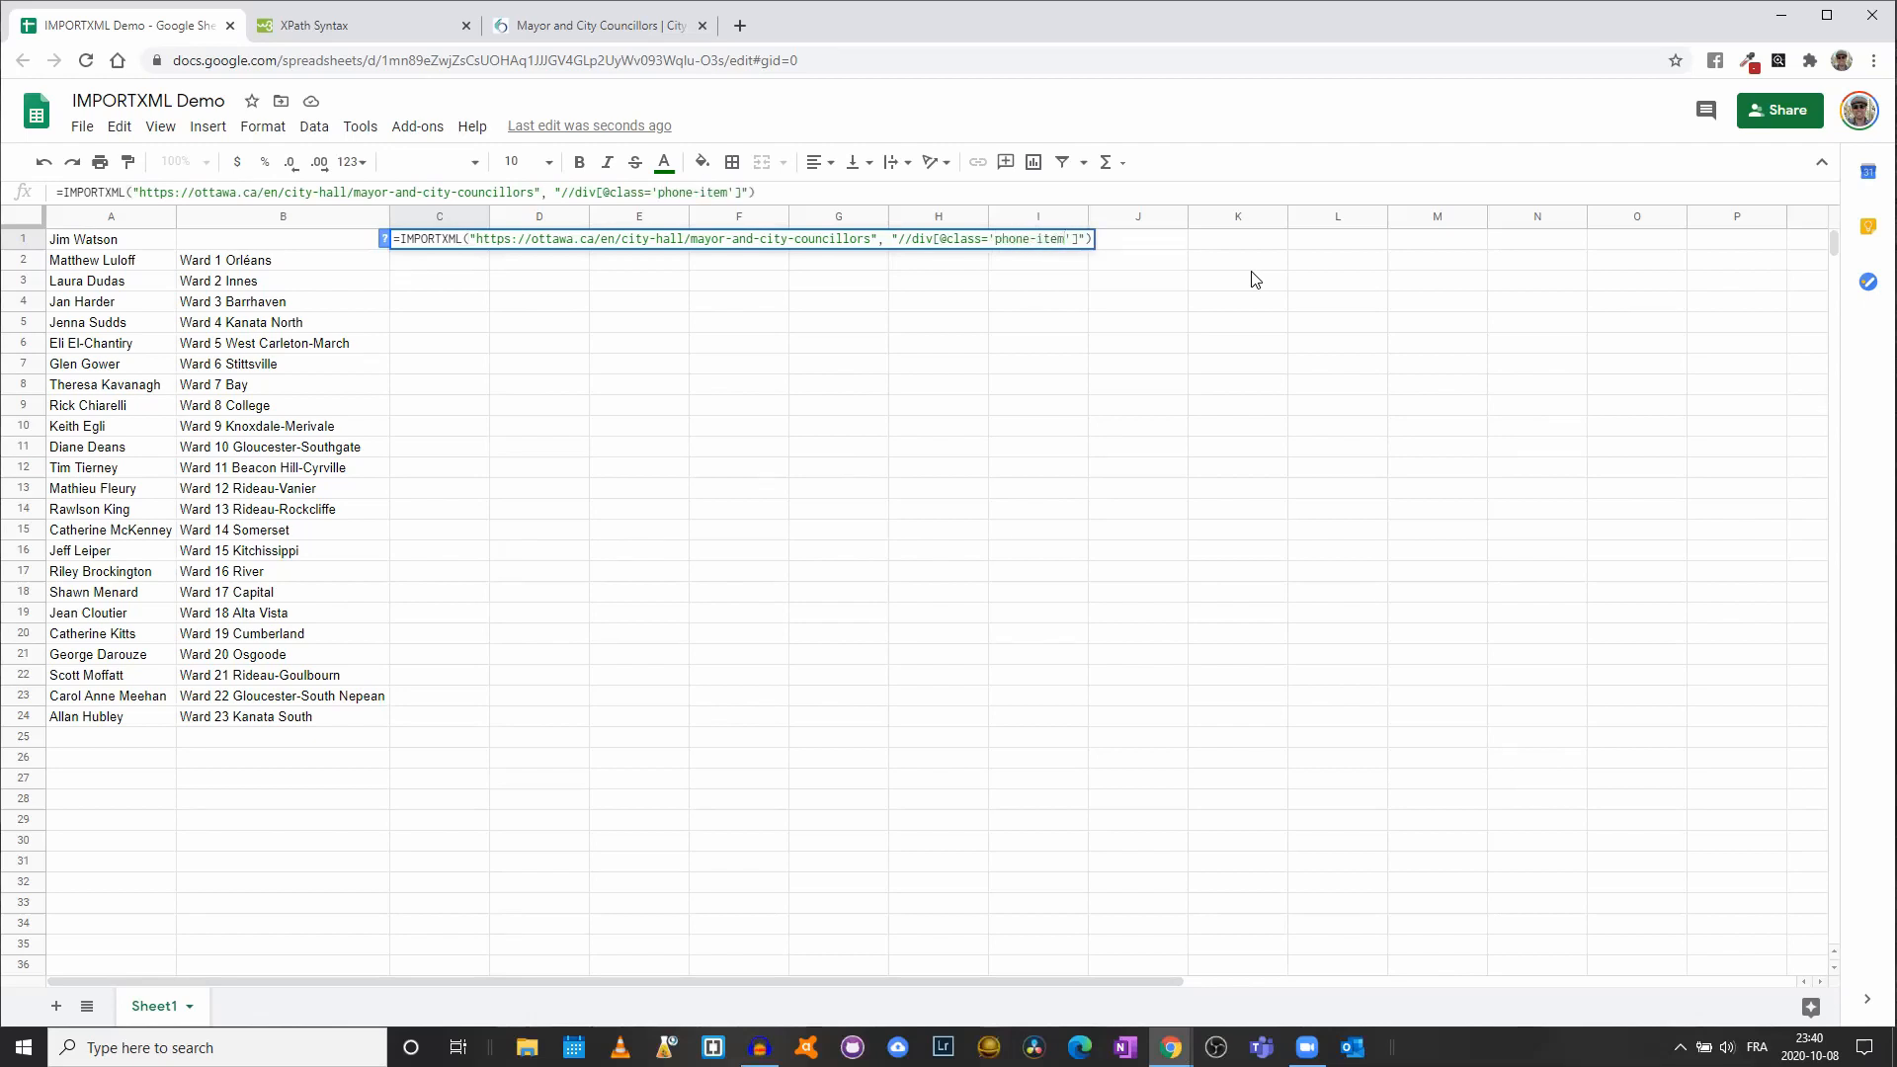
pyautogui.press('Return')
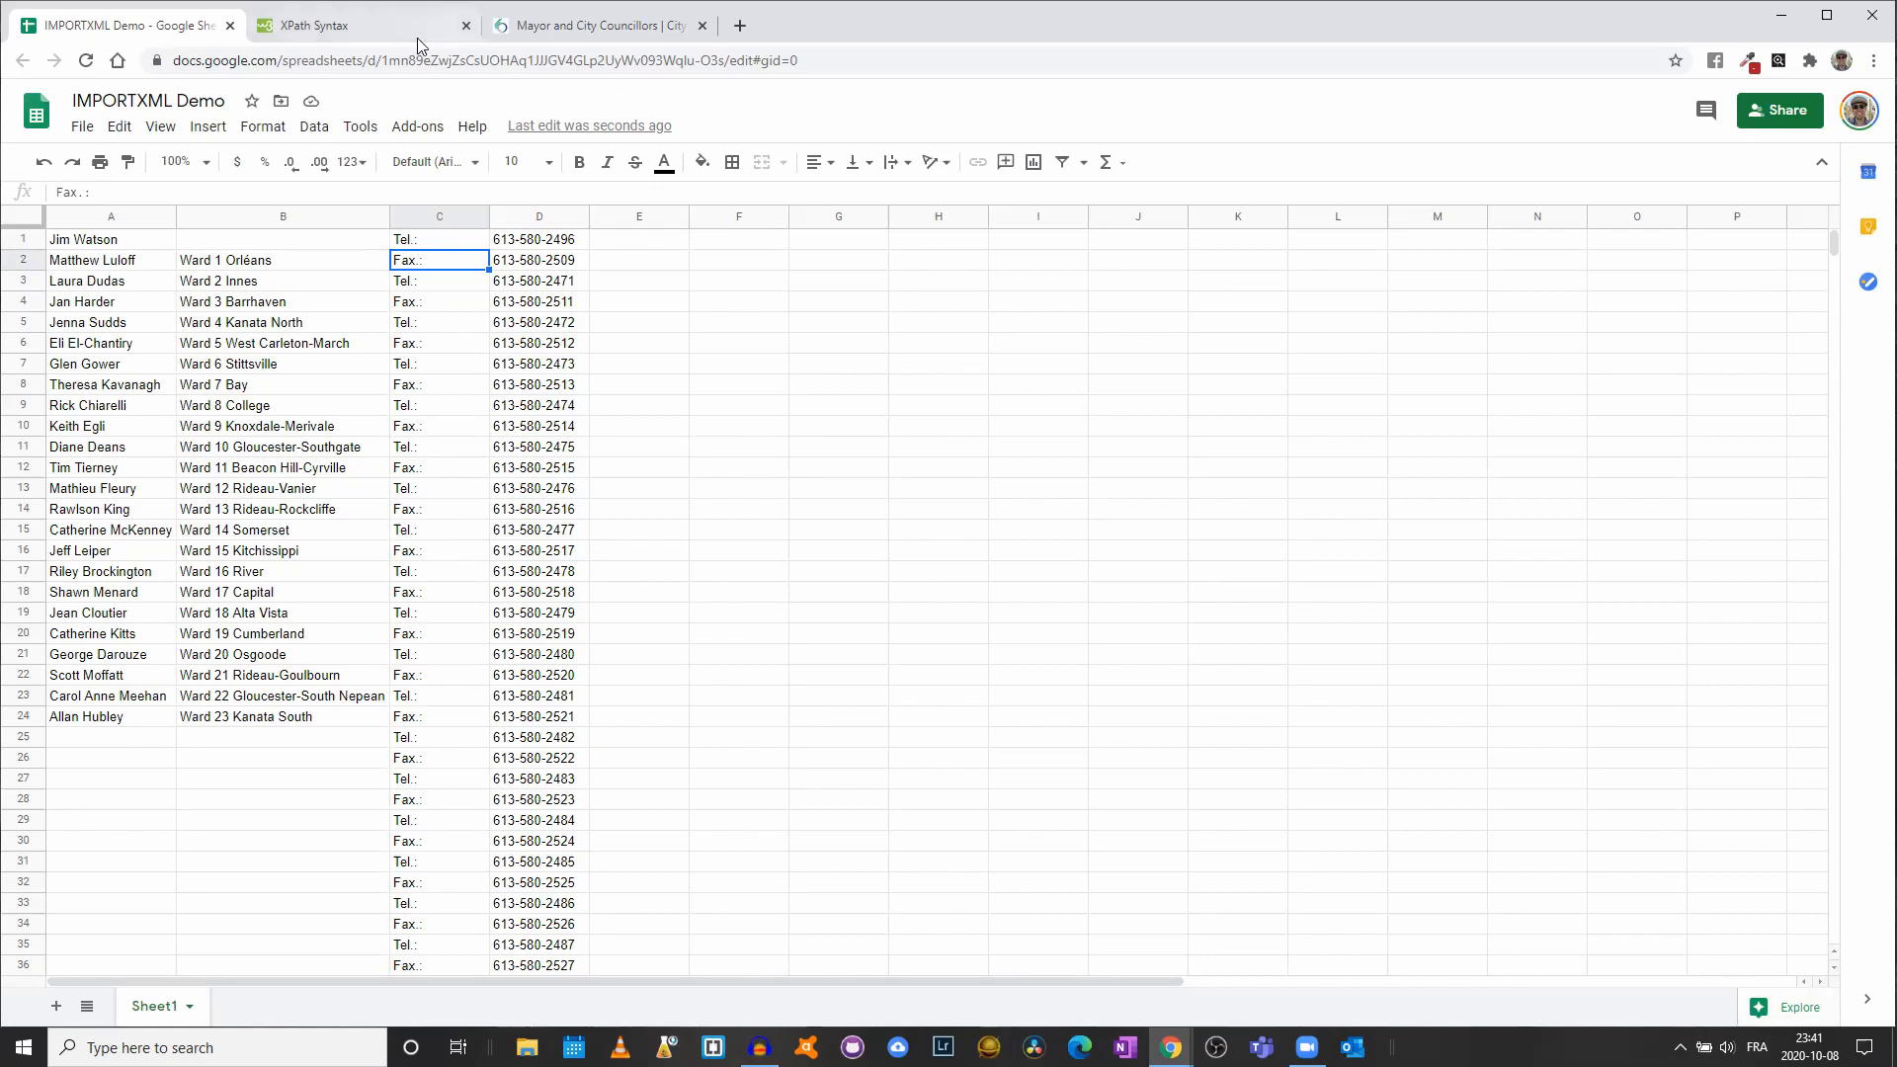
pyautogui.click(558, 27)
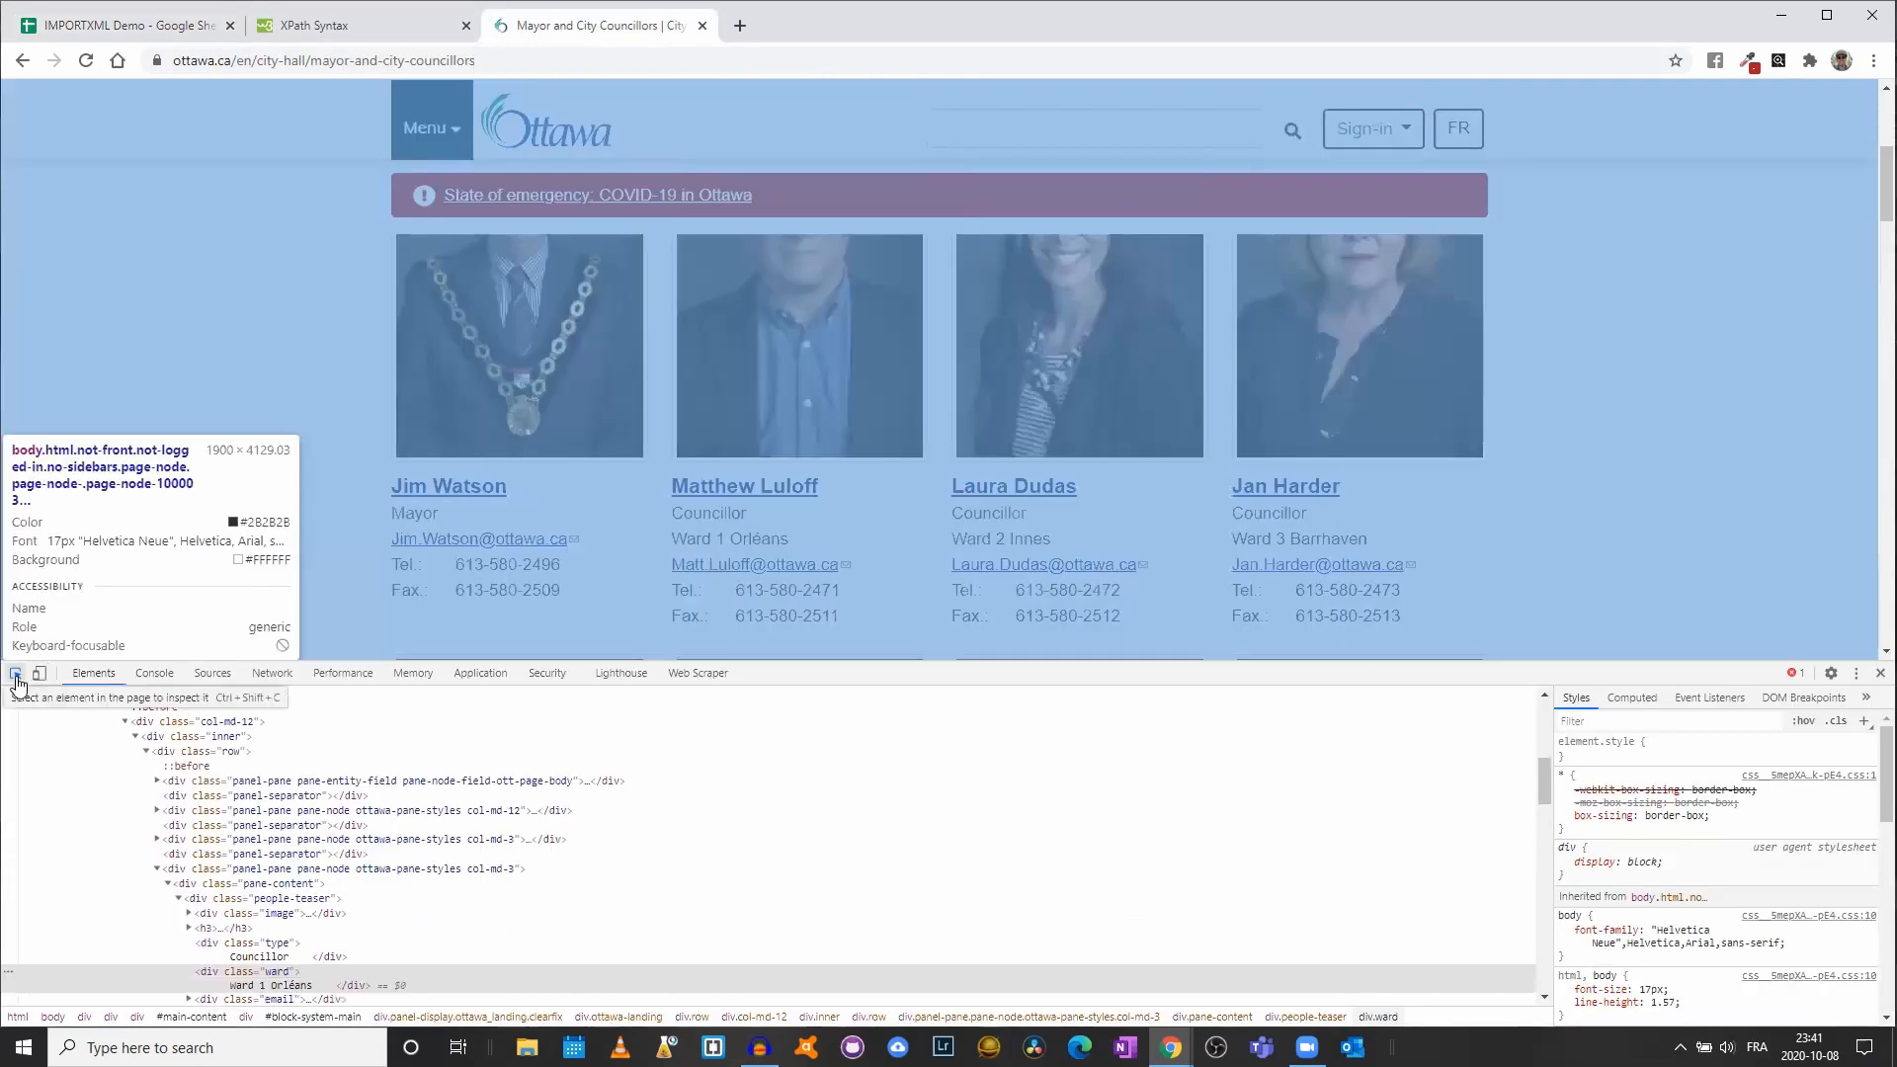
pyautogui.click(17, 680)
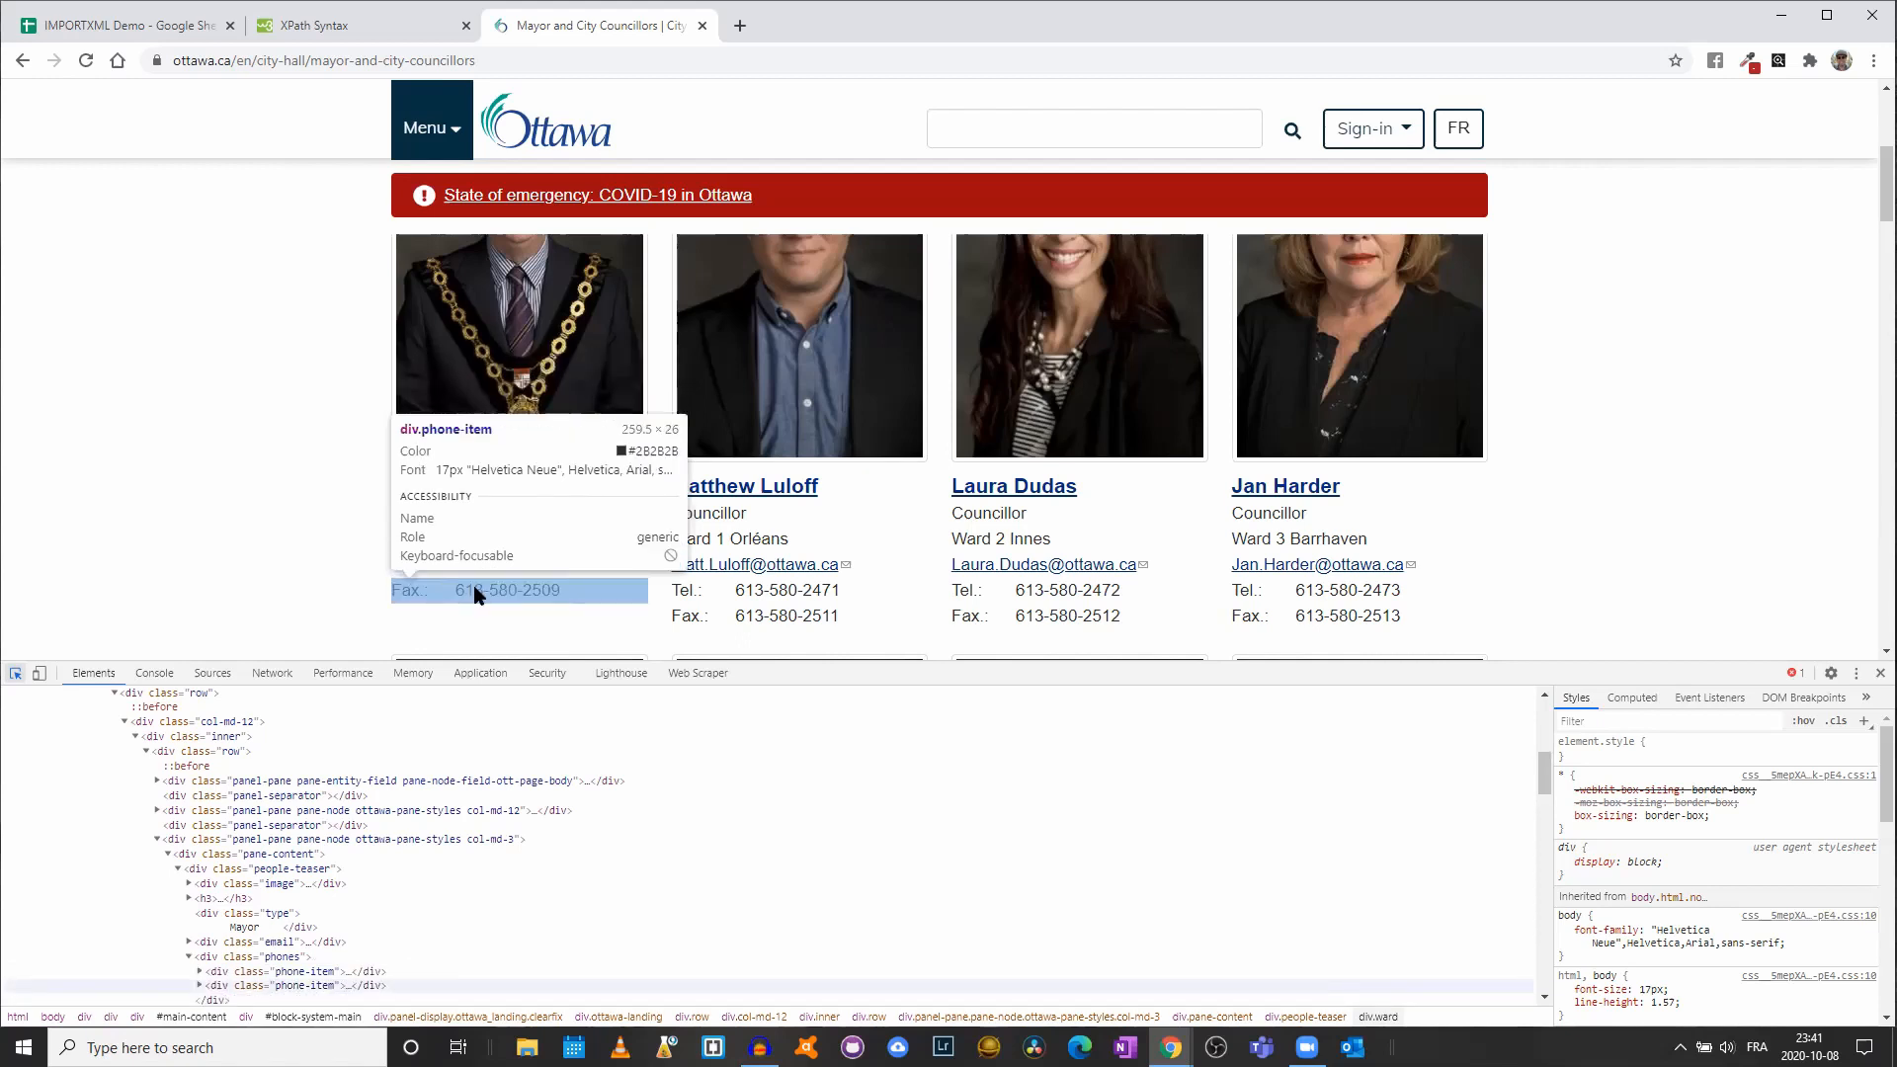
pyautogui.click(129, 25)
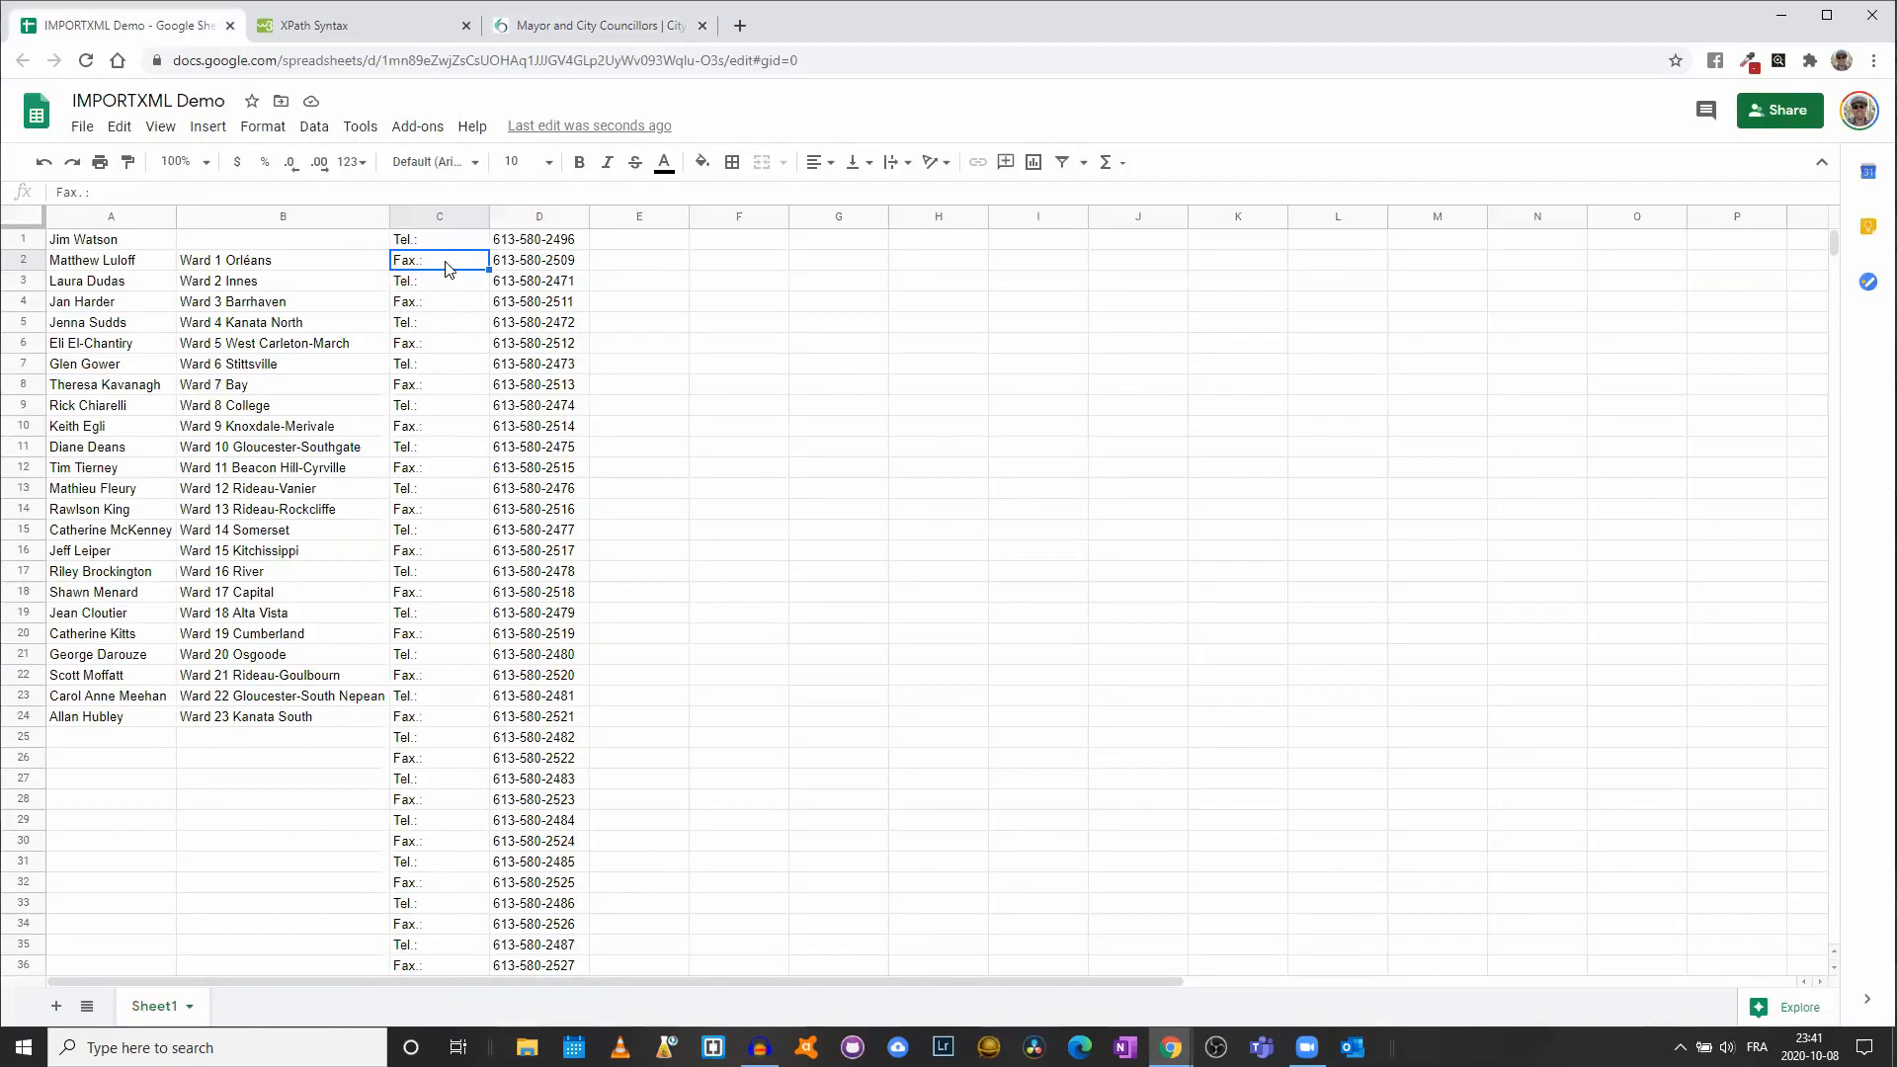
pyautogui.hotkey('shift', 'Right')
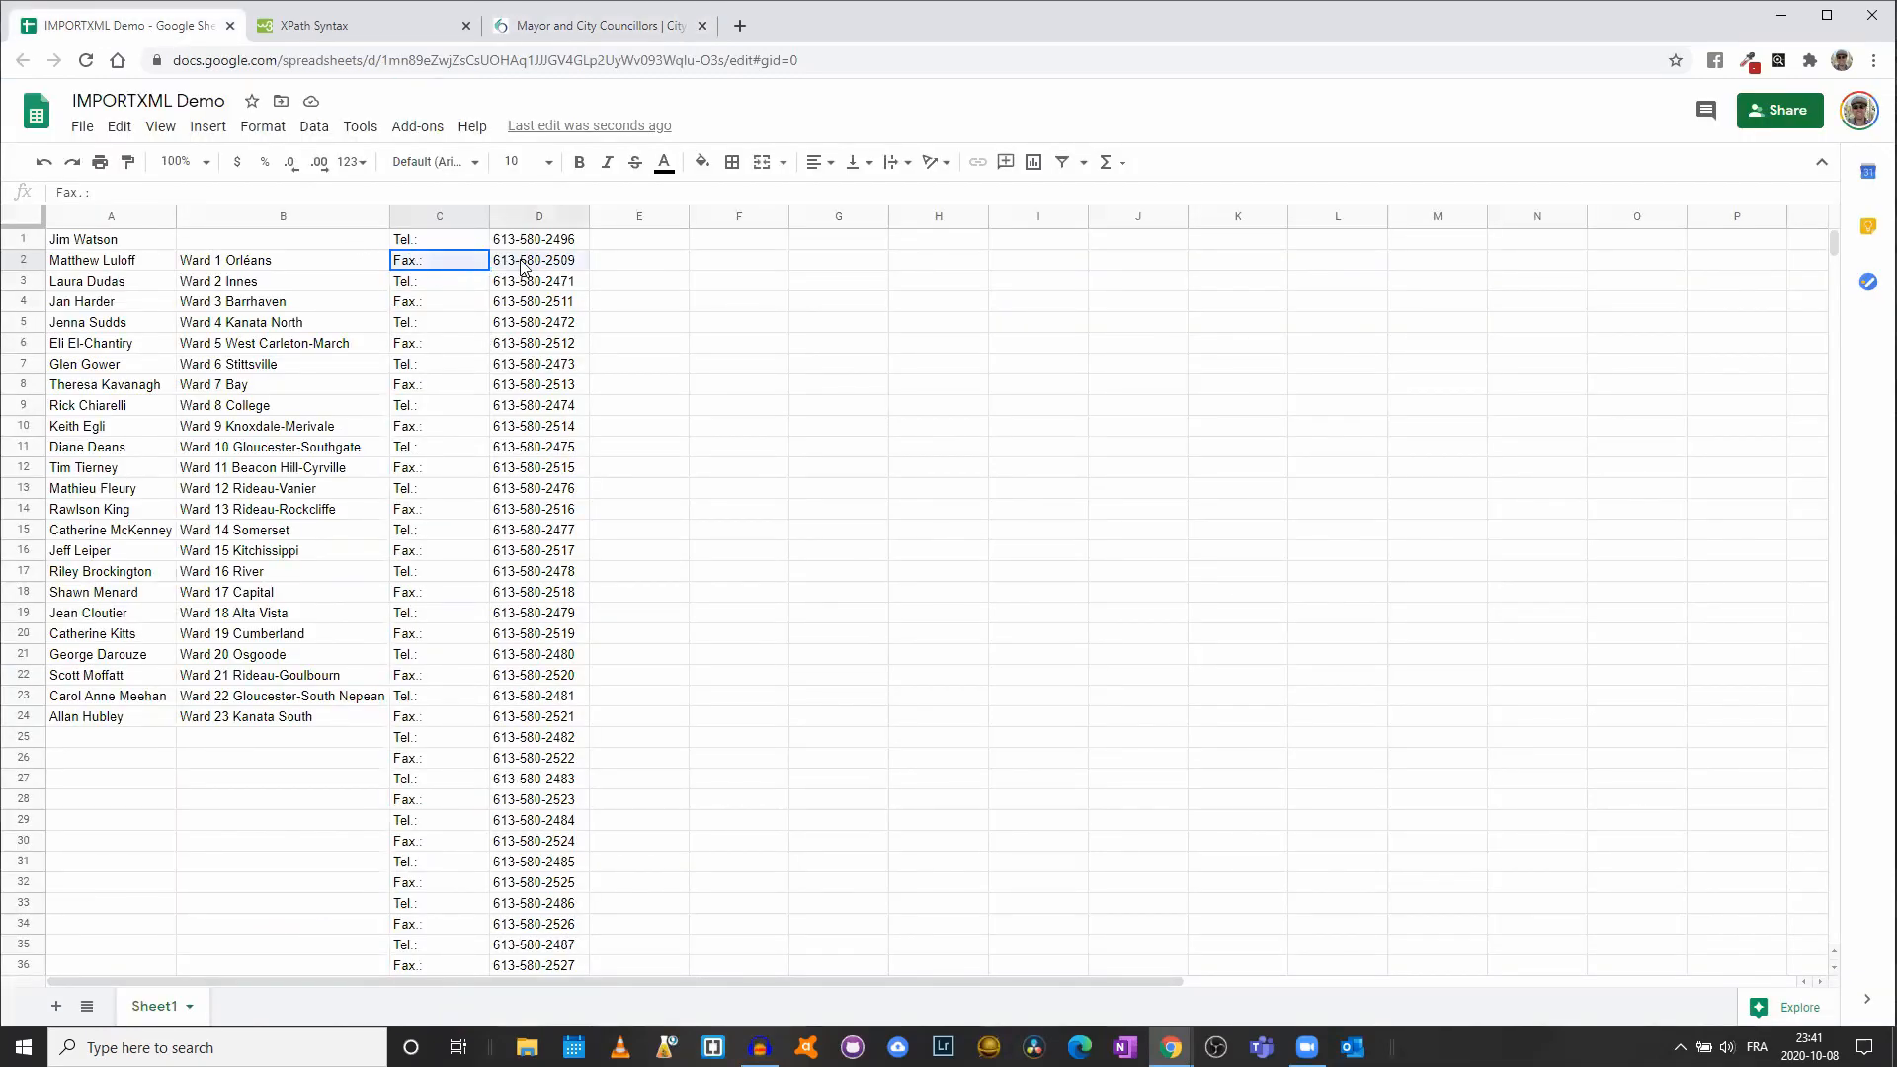
pyautogui.moveTo(415, 308); pyautogui.dragTo(532, 308)
pyautogui.click(405, 345)
pyautogui.hotkey('shift', 'Right')
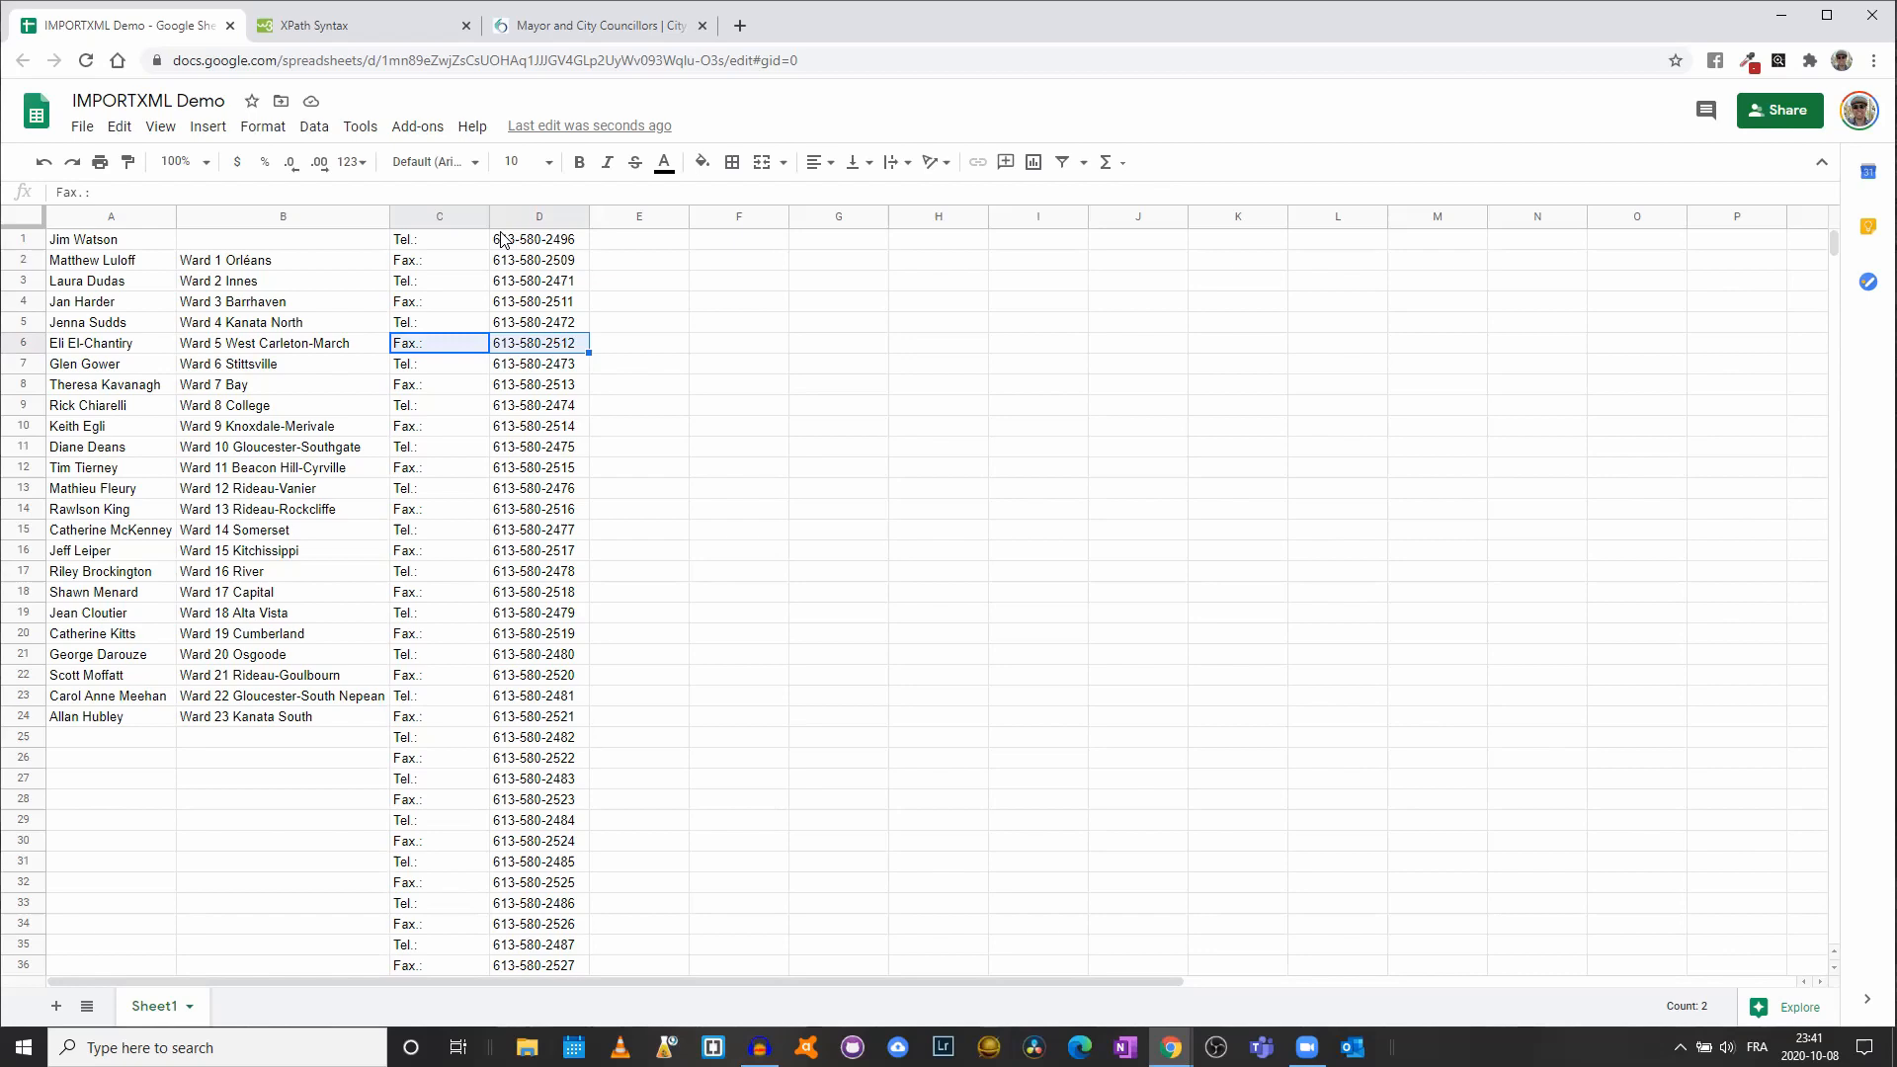
pyautogui.click(612, 30)
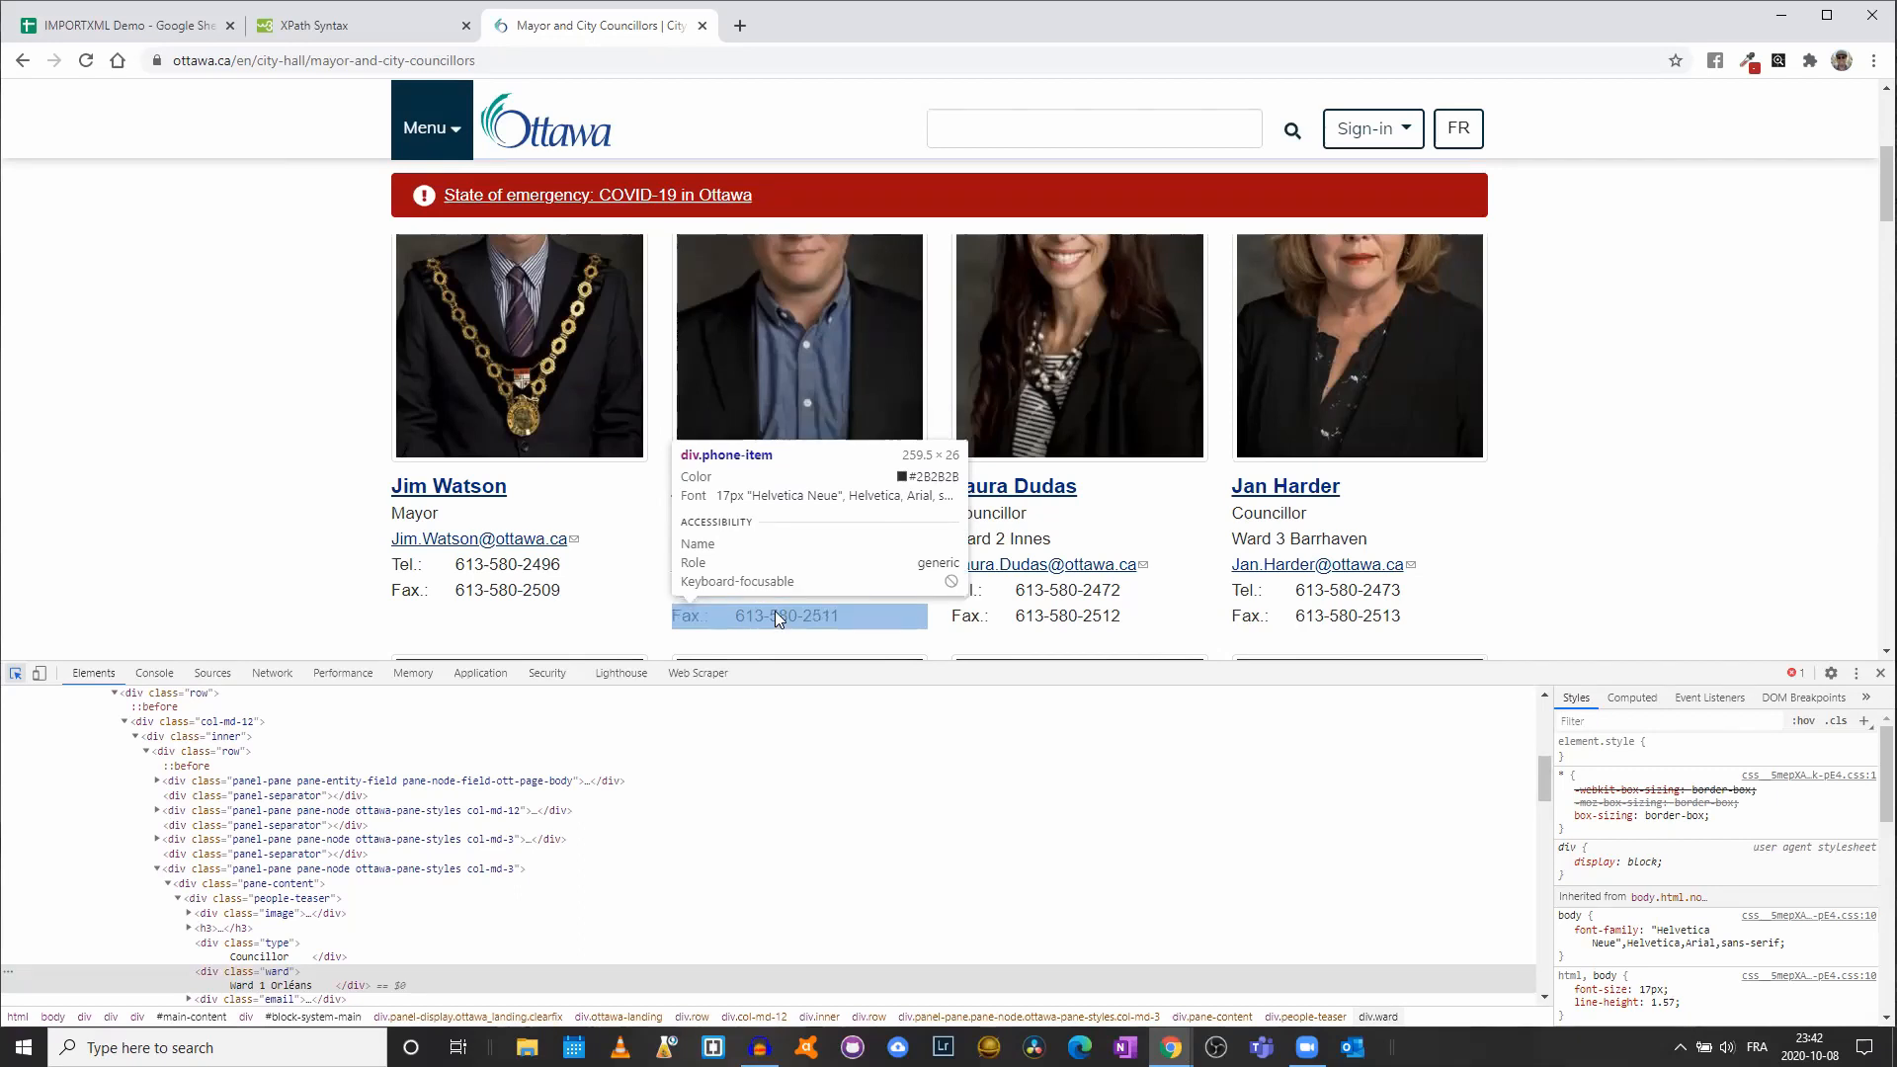
pyautogui.click(112, 24)
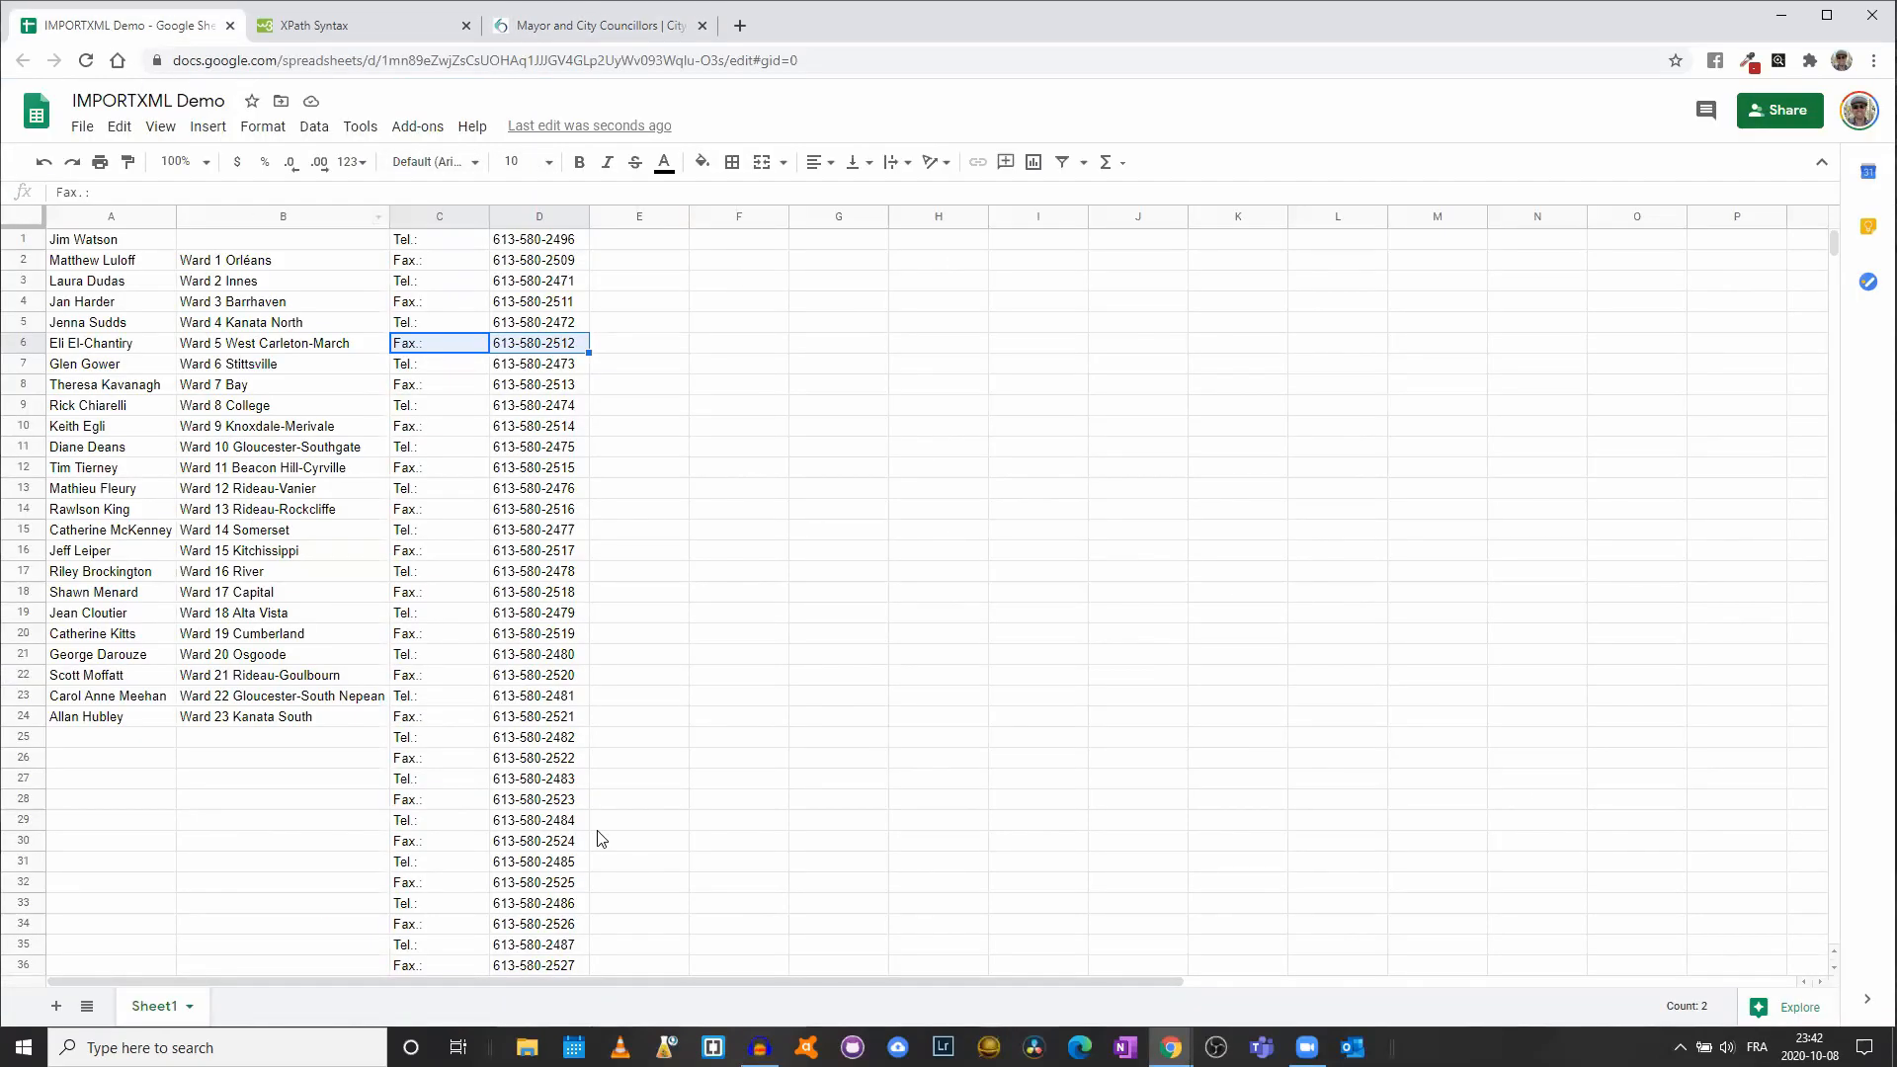